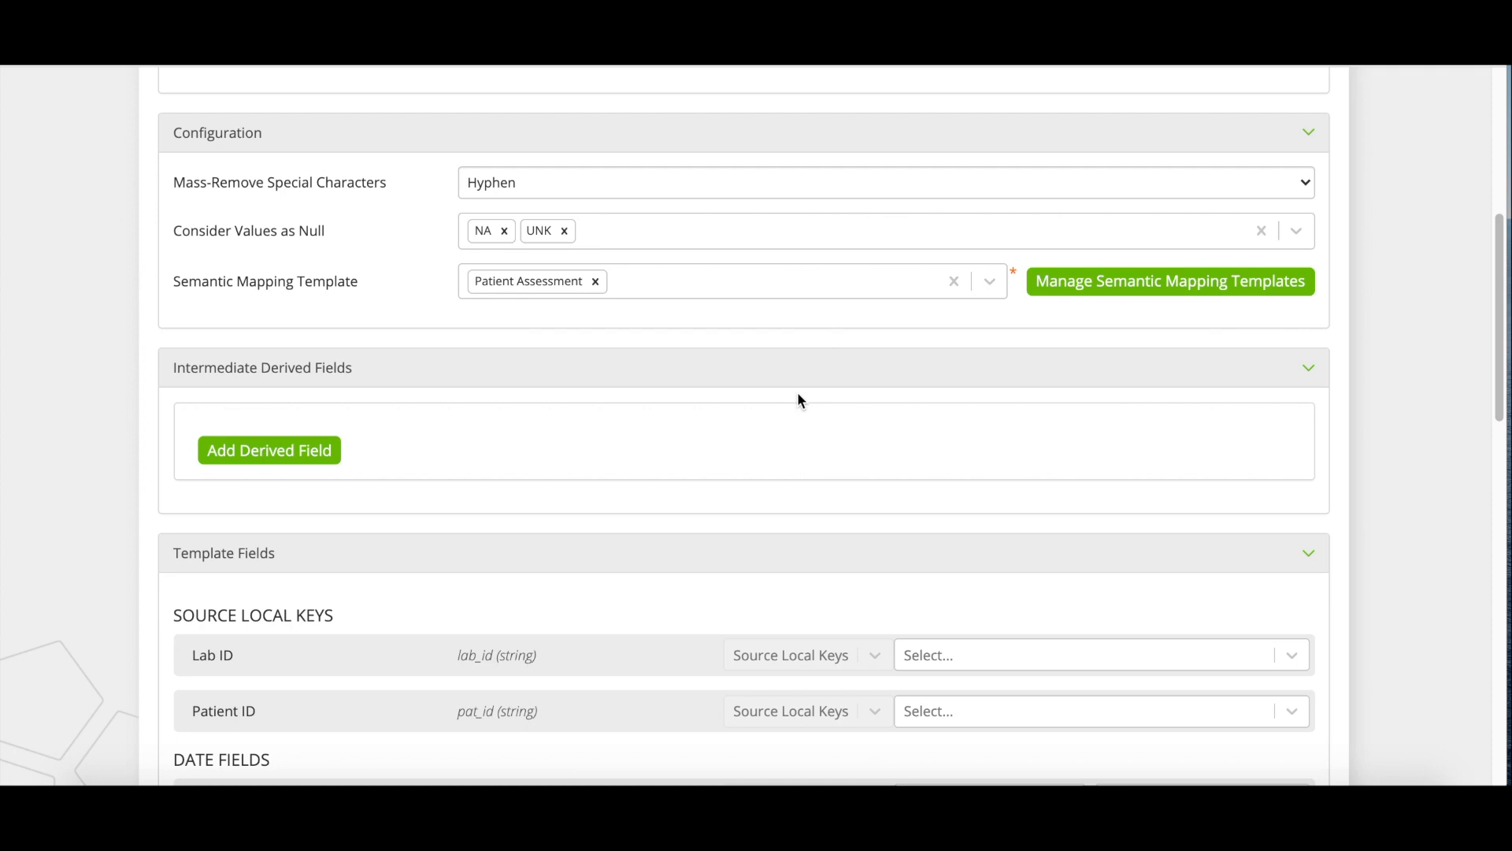
- Map the Lab ID template field to the source column lab_identifier
scroll(1022, 417, "down", 1)
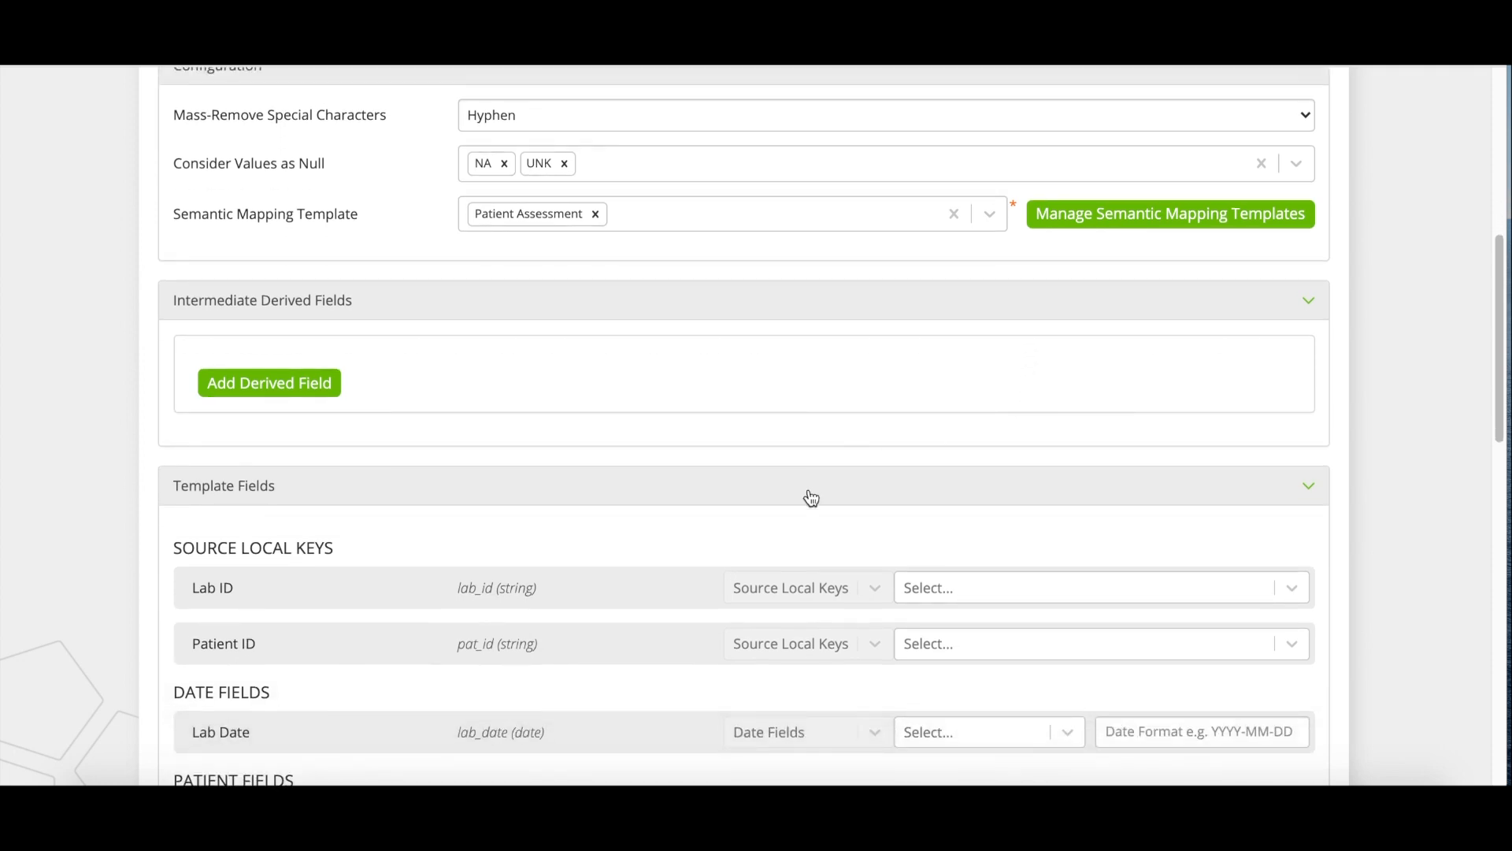
scroll(812, 498, "down", 3)
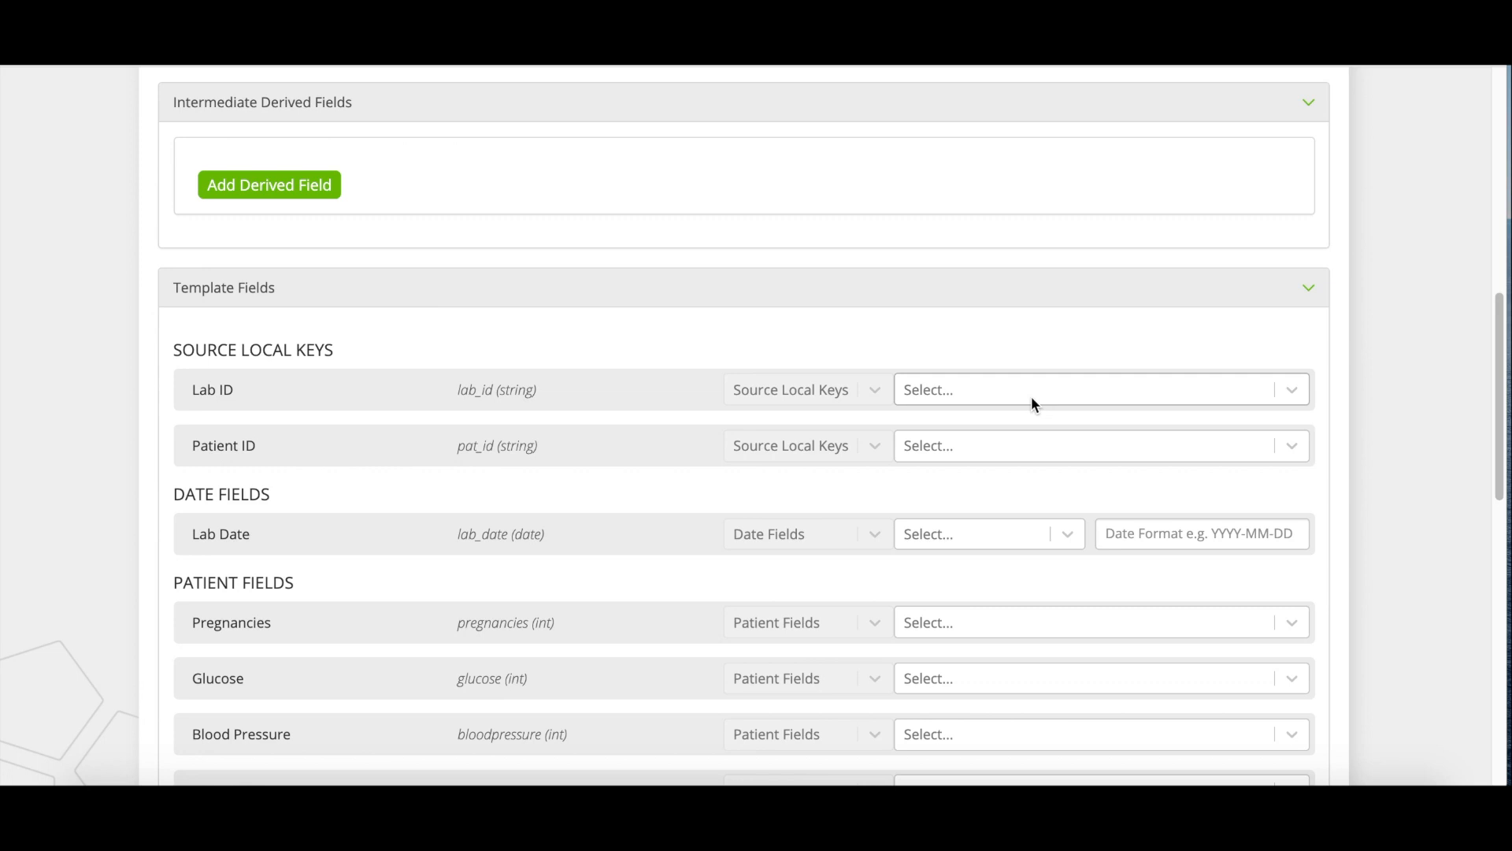
left_click(1293, 391)
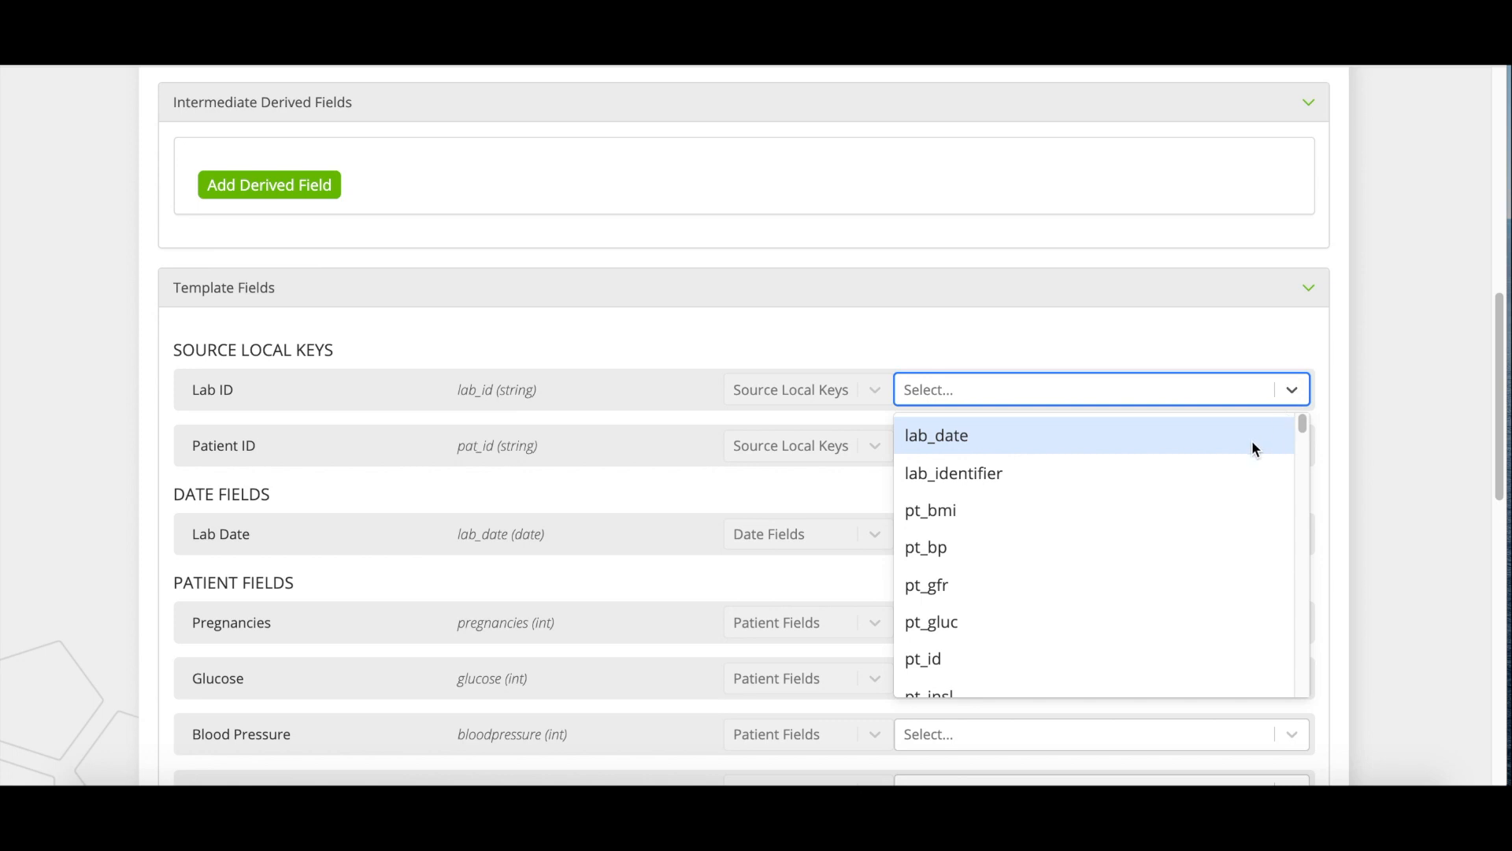
scroll(1239, 522, "down", 3)
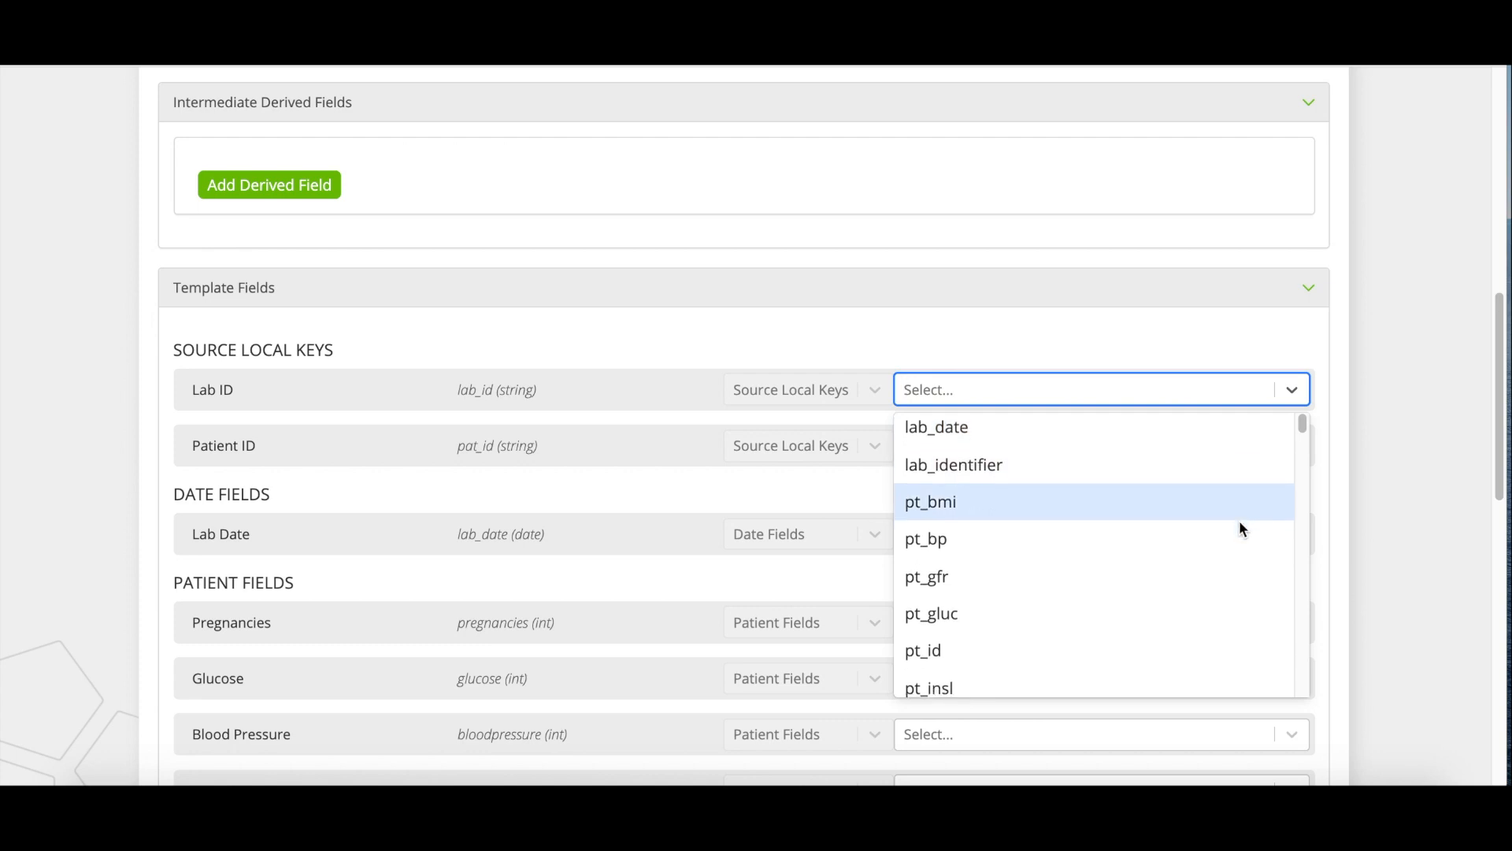
scroll(1240, 521, "down", 1)
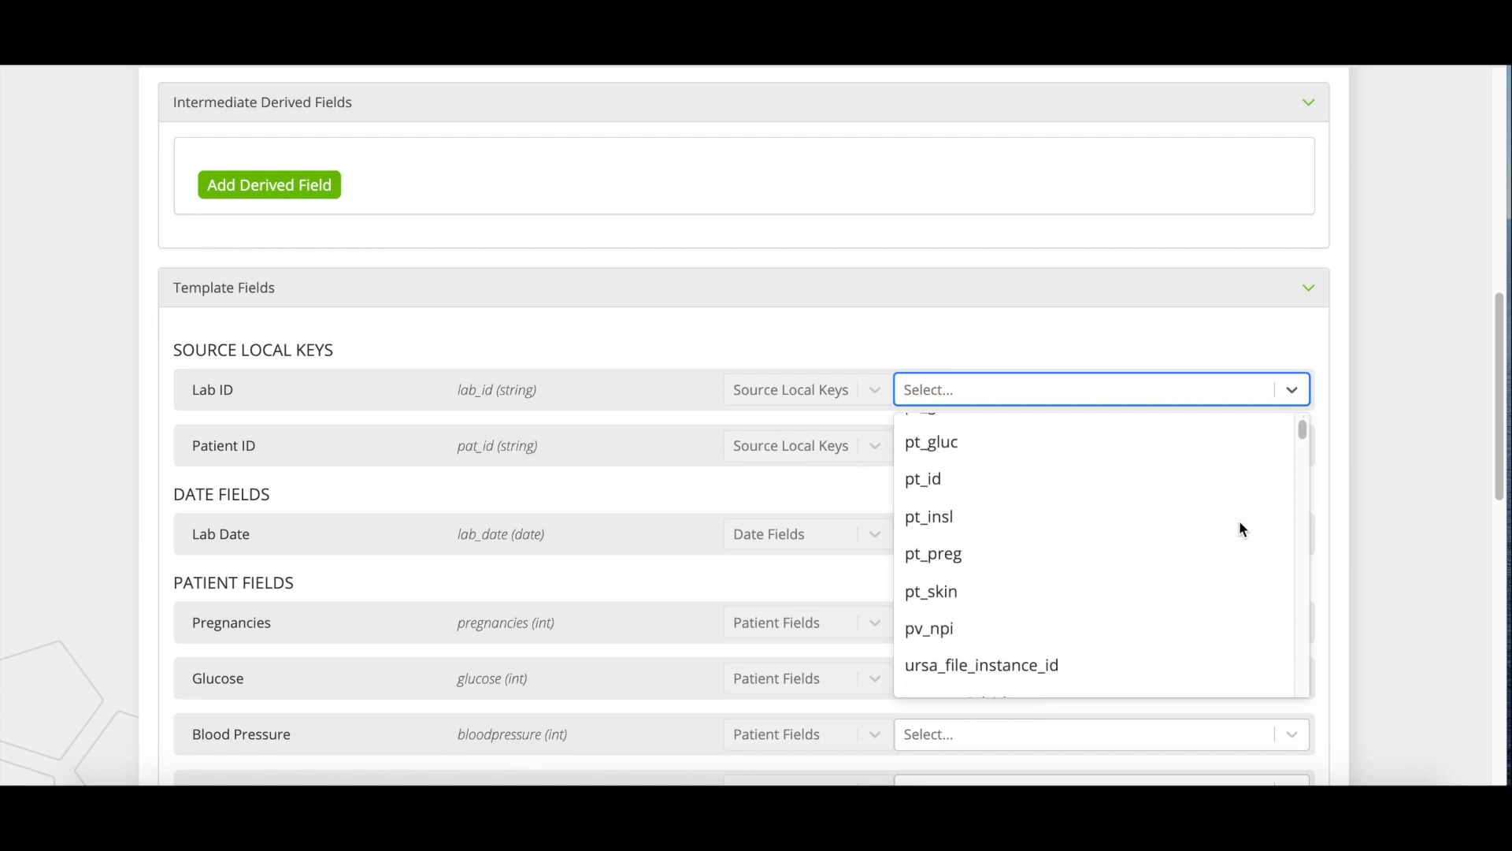
scroll(1240, 521, "up", 1)
scroll(1240, 520, "up", 3)
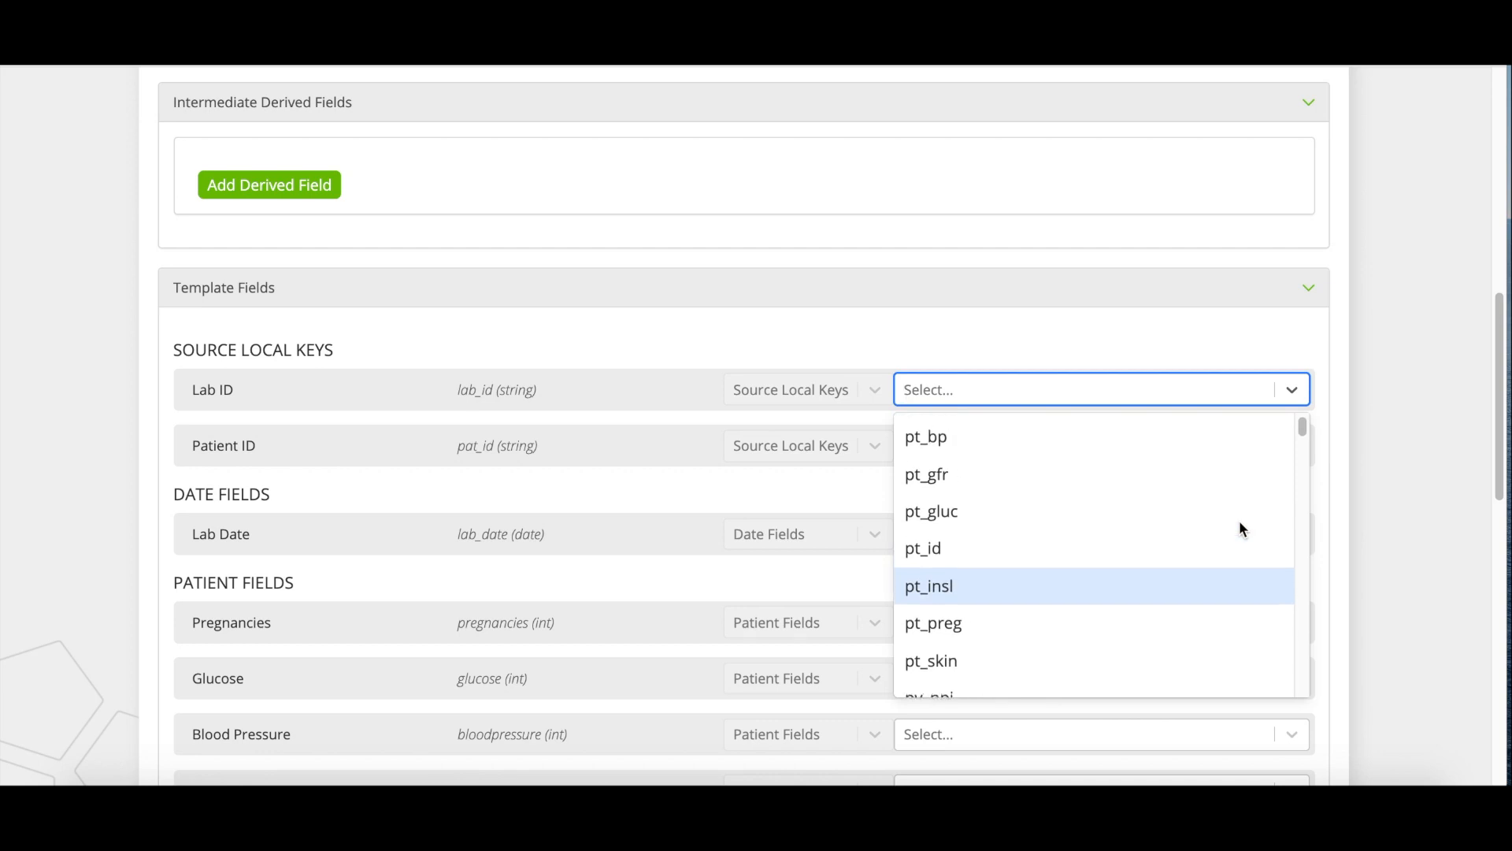
left_click(1211, 468)
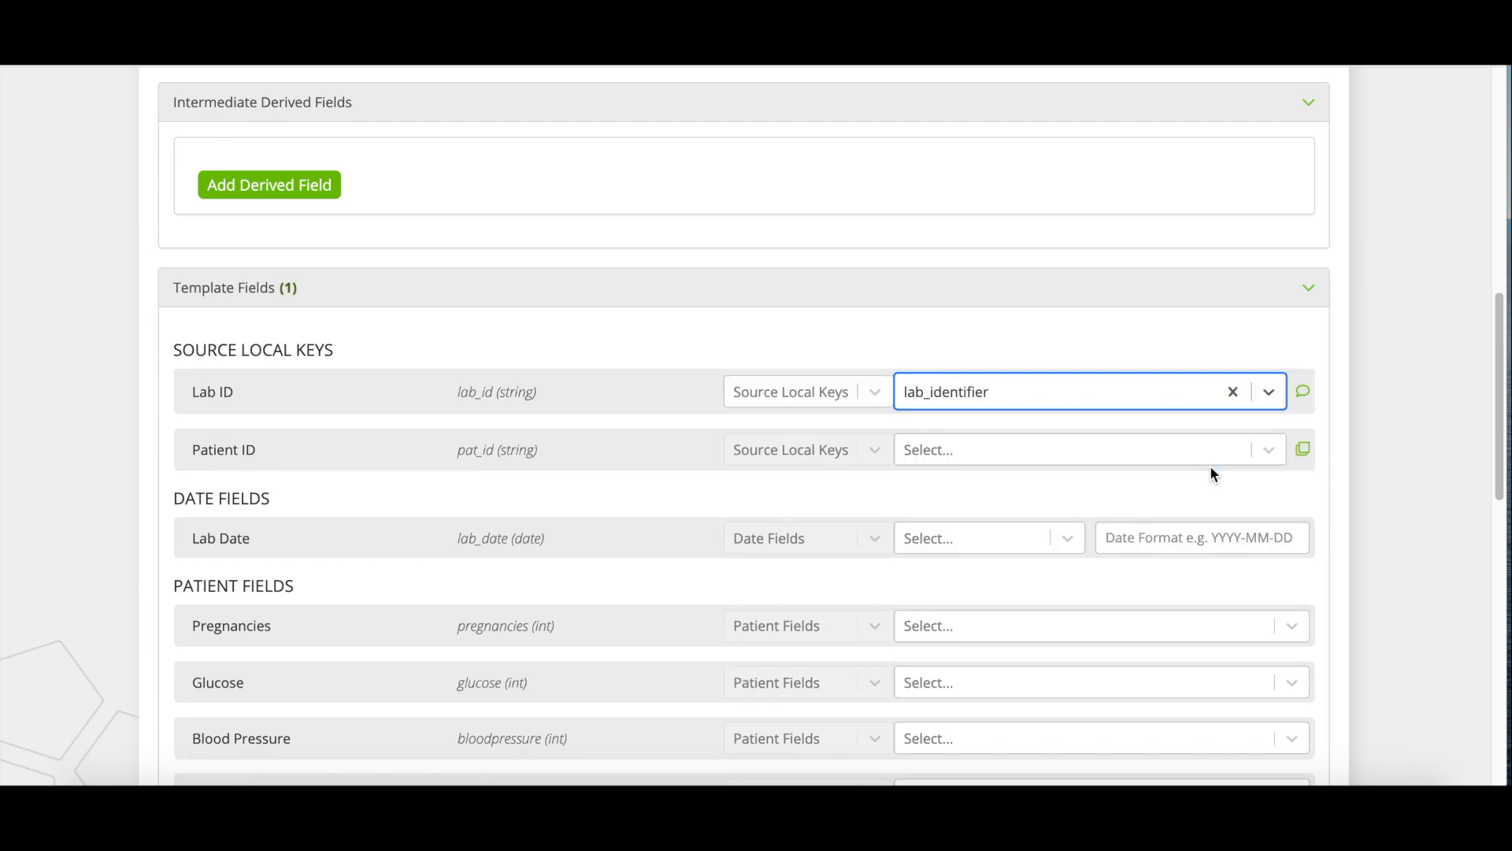
- Map the Patient ID template field to the source column pt_id
left_click(1200, 463)
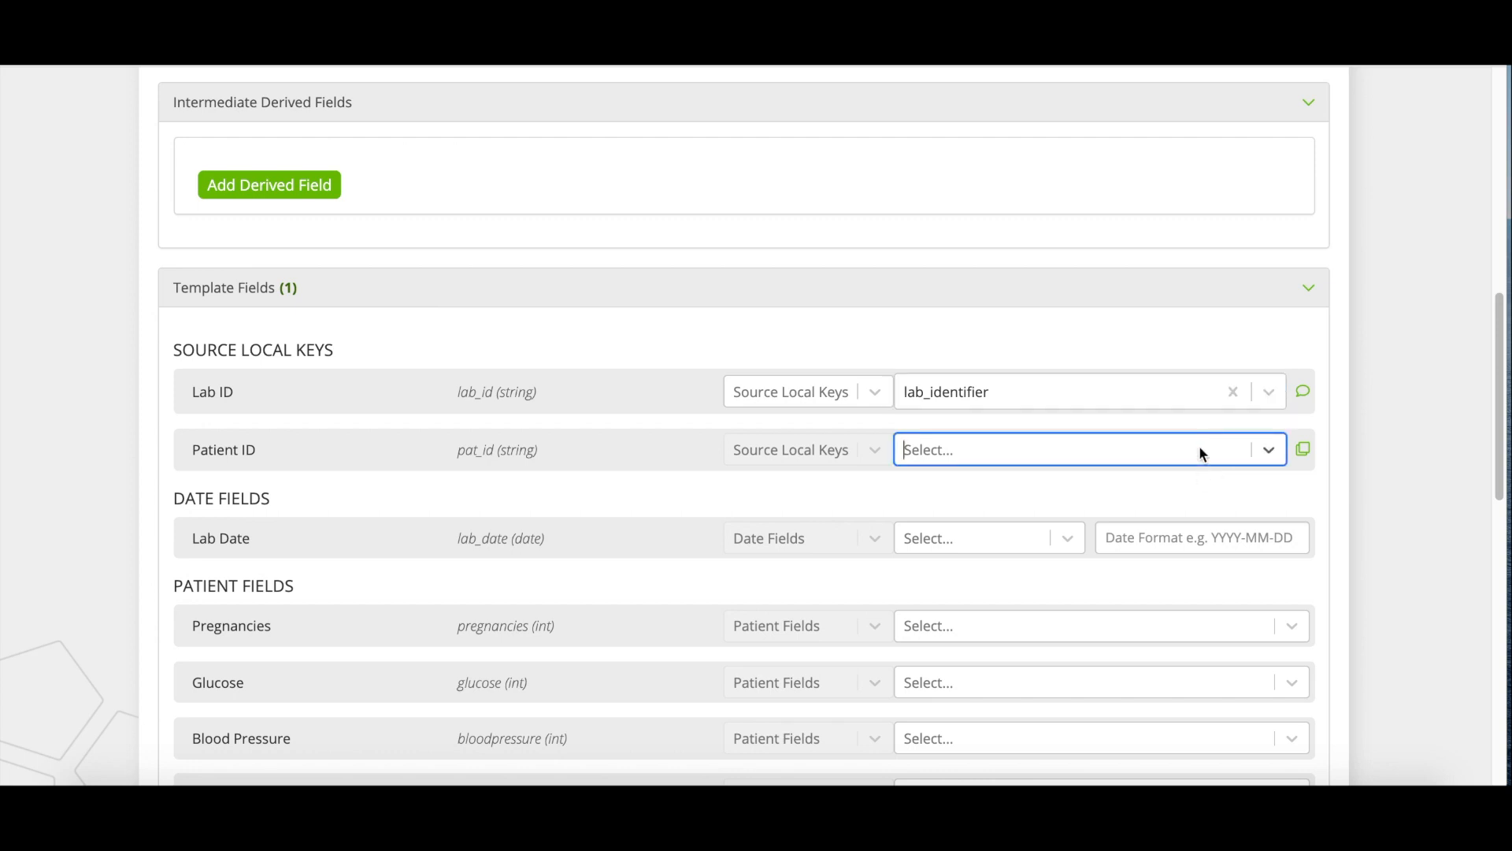
left_click(1200, 446)
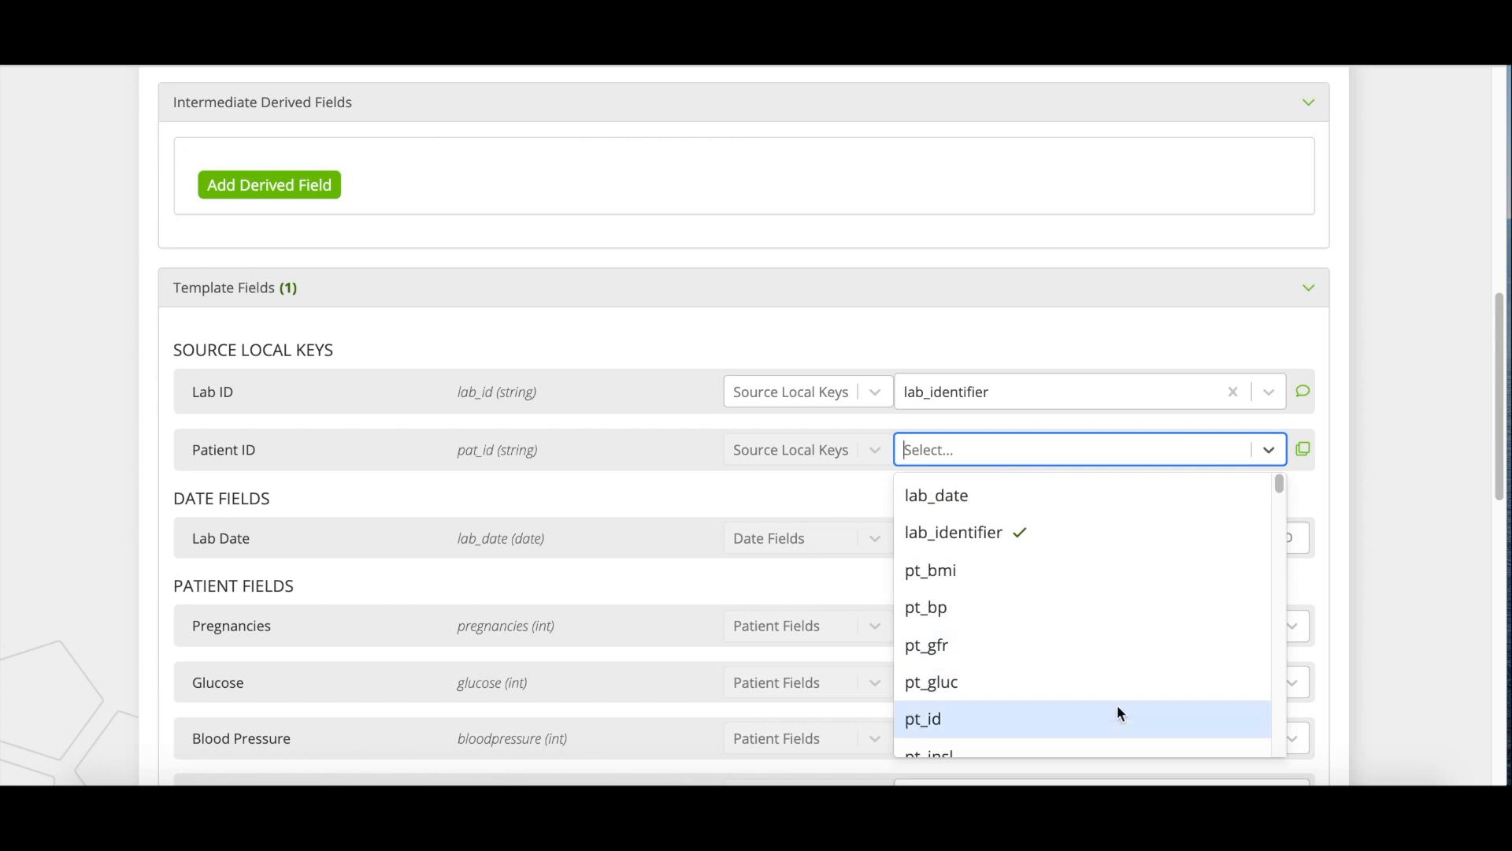
scroll(1117, 706, "down", 1)
left_click(1096, 663)
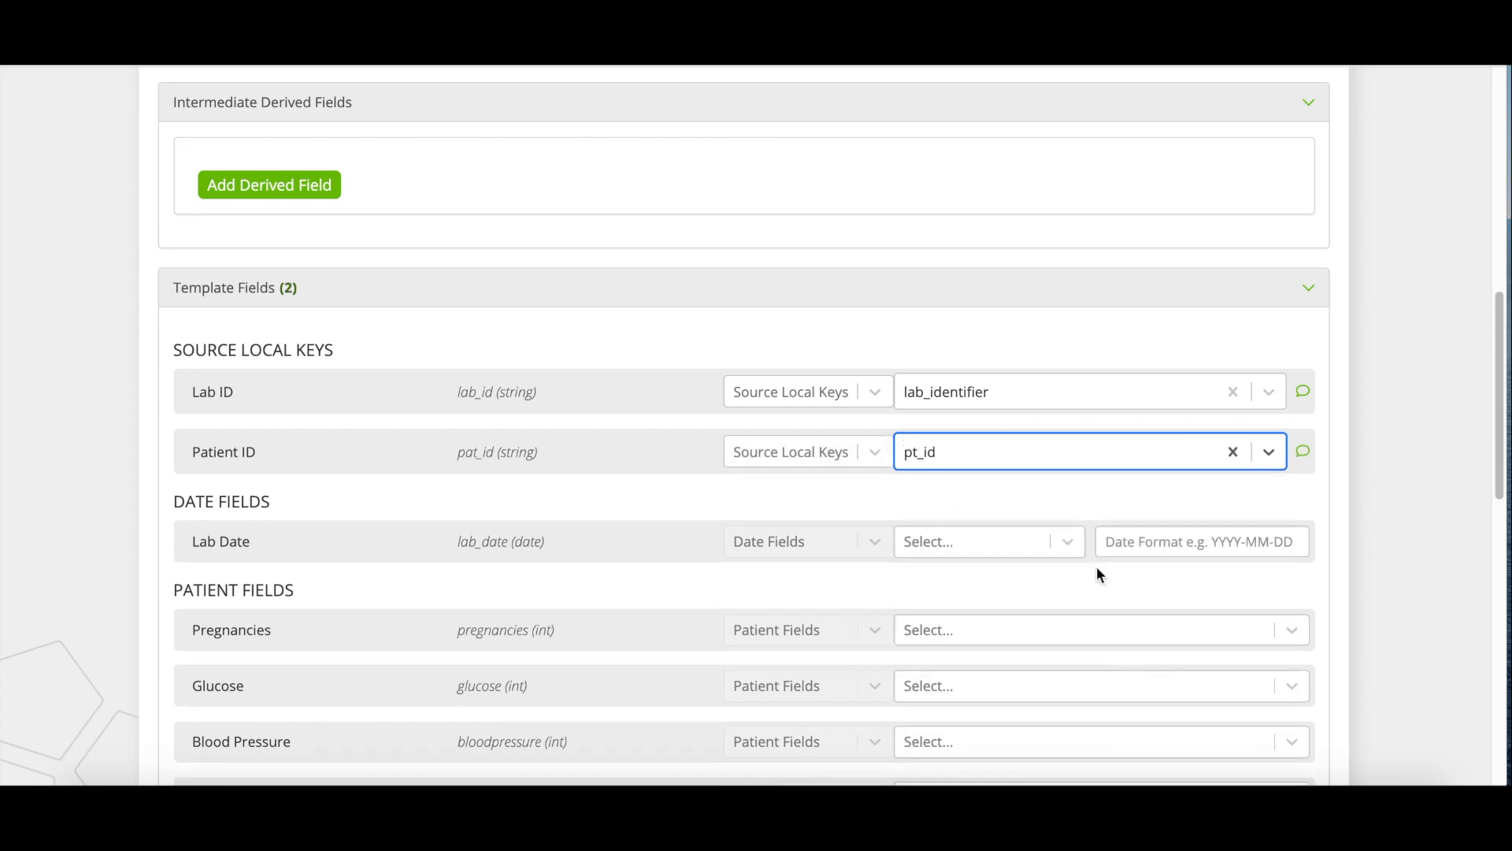
- Map the Lab Date field to lab_date and set its date format to MM/DD/YYYY
left_click(1024, 542)
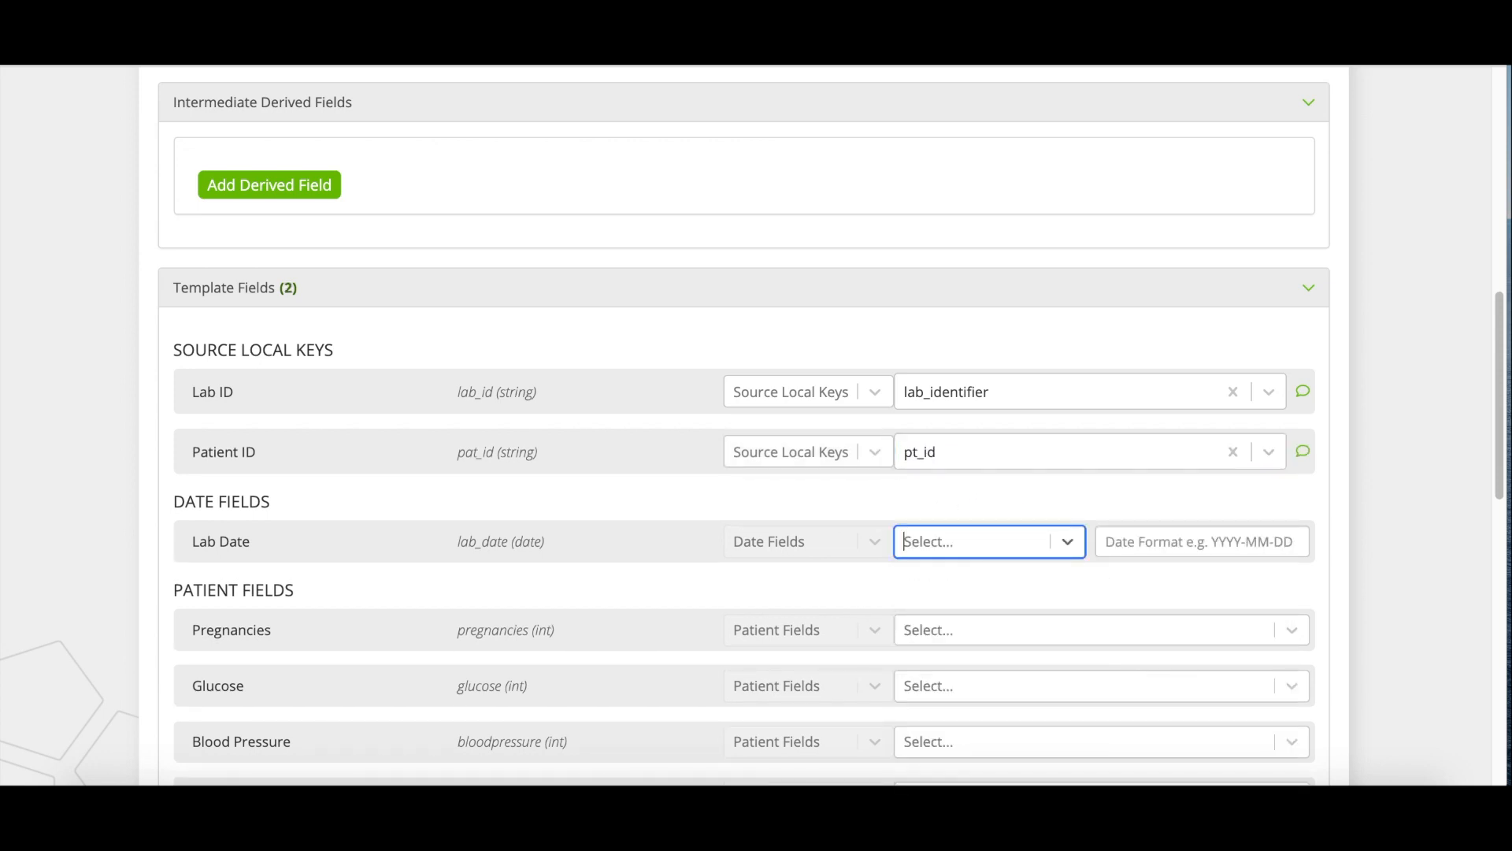
left_click(1067, 543)
left_click(1034, 530)
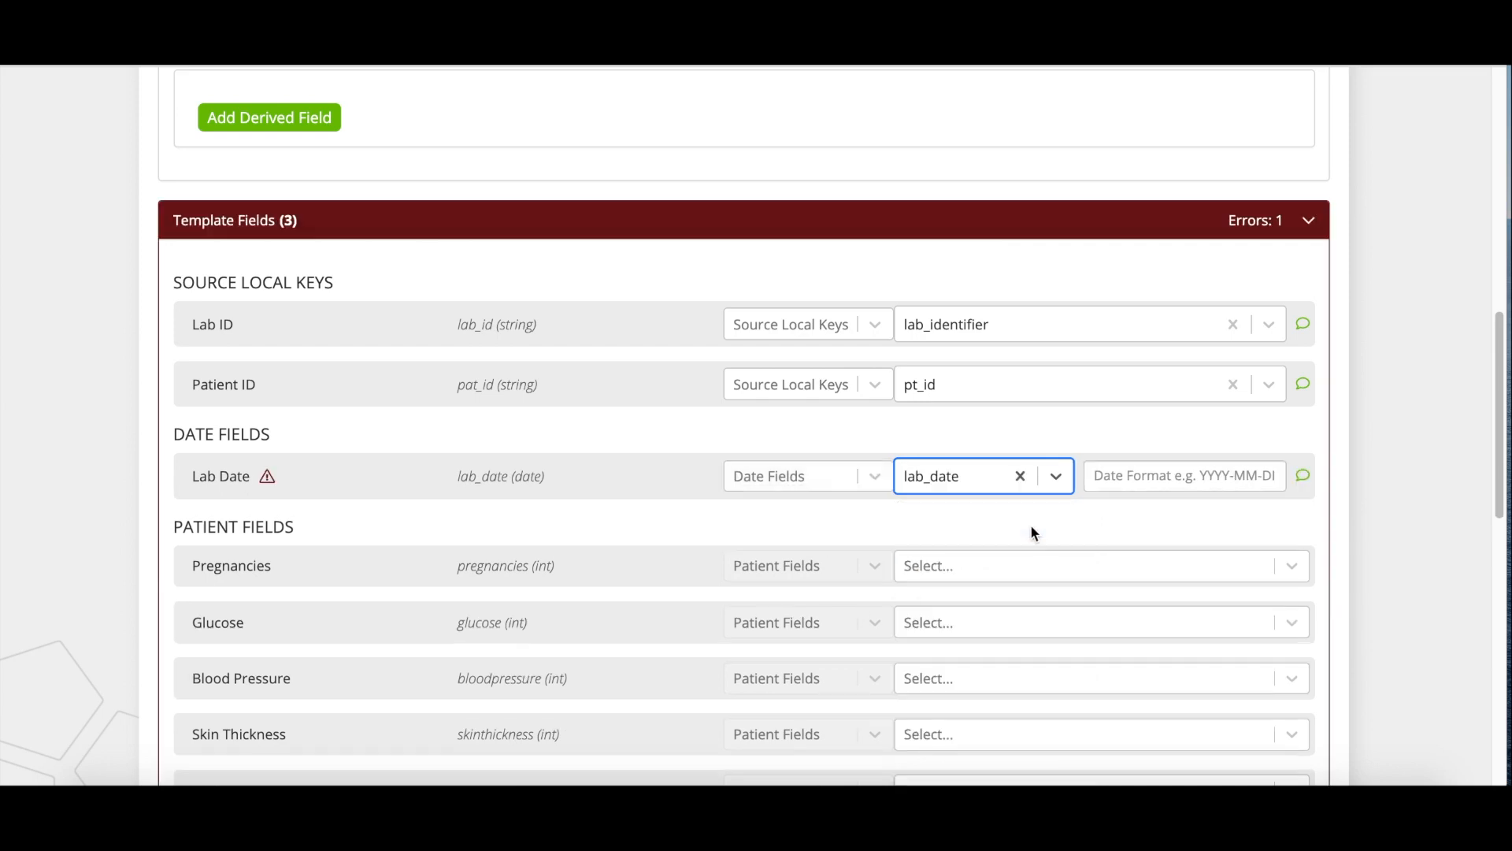
left_click(1136, 478)
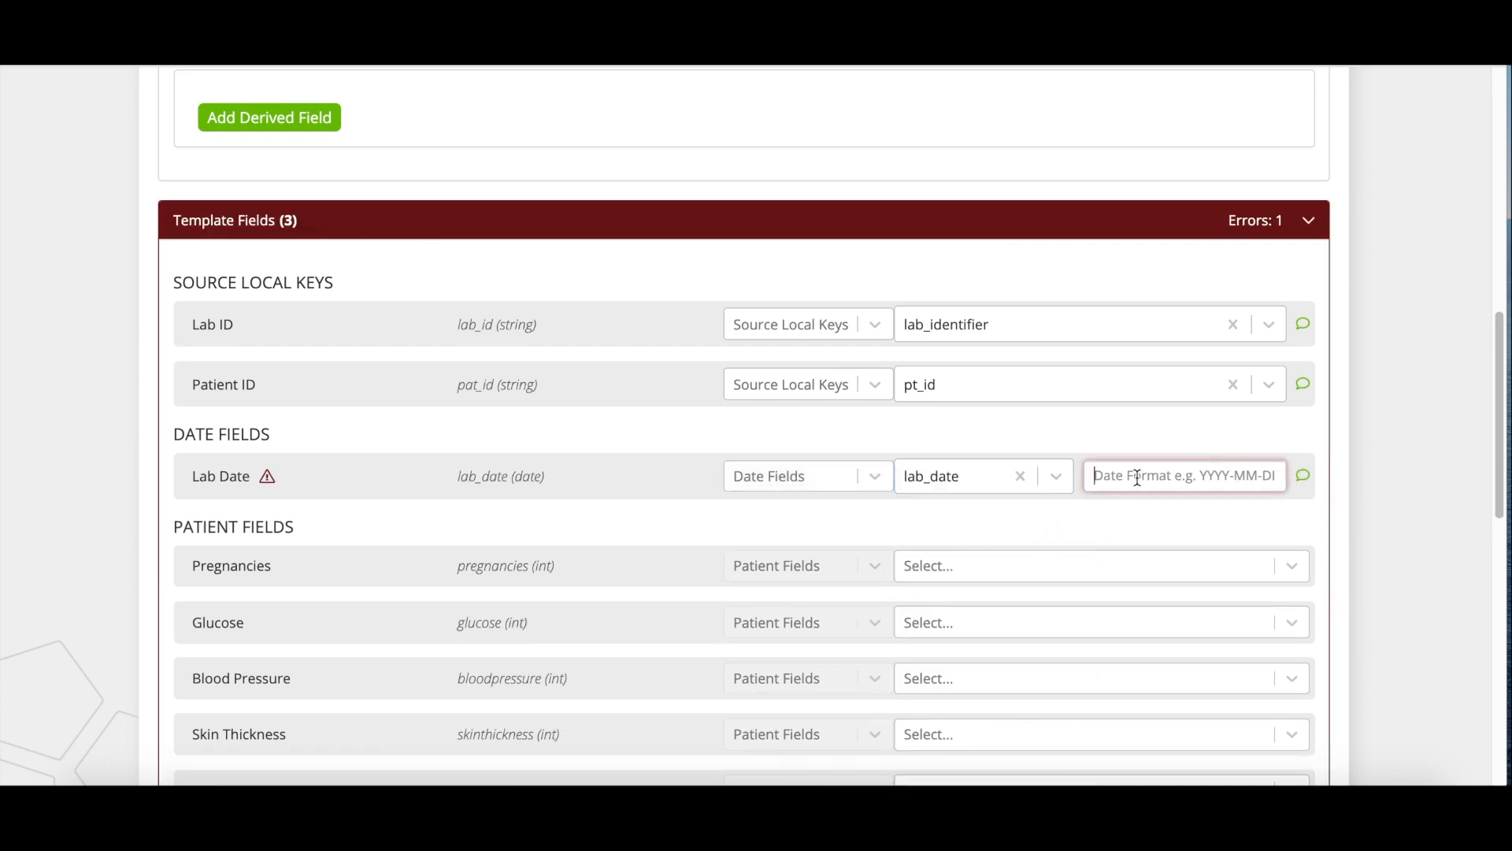
type("MM")
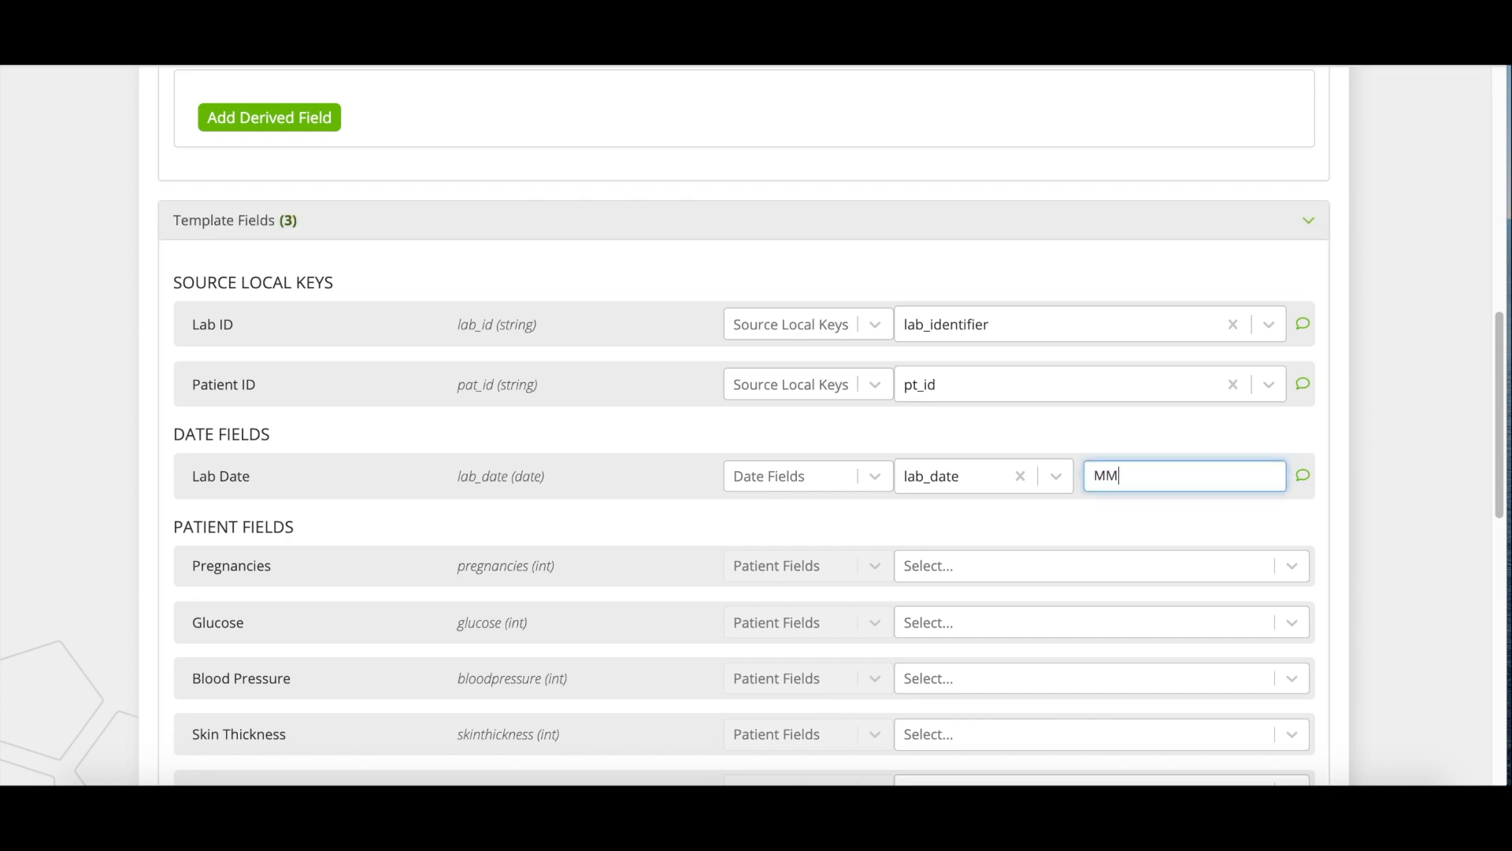
type("/DD/YYYY")
- Map the Pregnancies patient field to pt_preg and the Glucose field to pt_gluc
scroll(1287, 367, "down", 3)
left_click(1290, 370)
scroll(1154, 544, "down", 2)
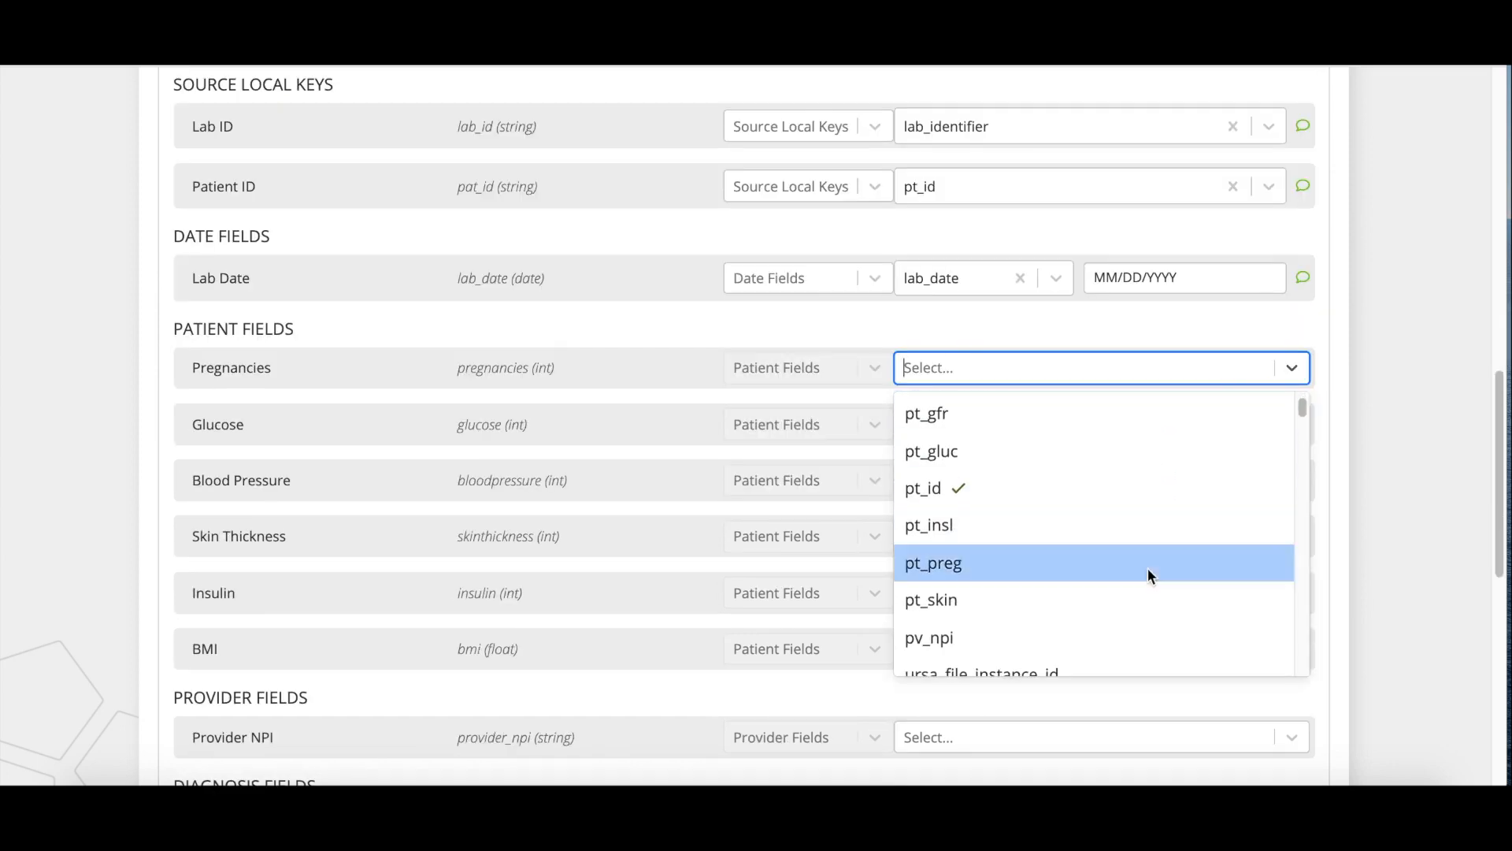
left_click(1150, 569)
left_click(1237, 434)
left_click(1147, 662)
- Map the Blood Pressure patient field to pt_bp and the Skin Thickness field to pt_skin
left_click(1186, 488)
left_click(1150, 628)
left_click(1156, 547)
scroll(1147, 615, "down", 2)
left_click(1114, 712)
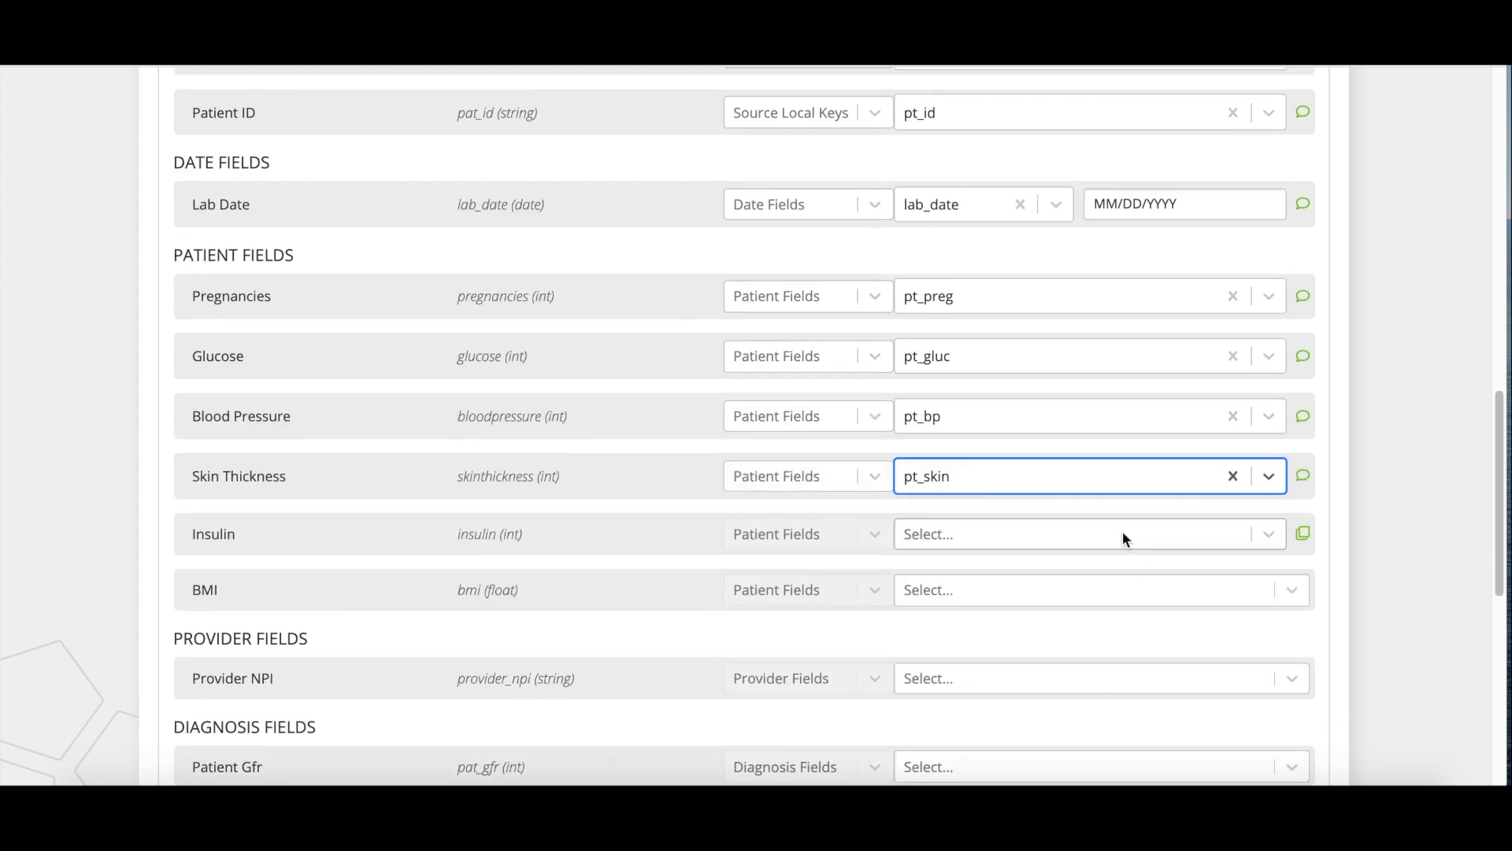
- Map the Insulin patient field to pt_insl and the BMI field to pt_bmi
left_click(1124, 534)
scroll(1116, 612, "down", 2)
left_click(1107, 660)
left_click(1114, 539)
left_click(1107, 589)
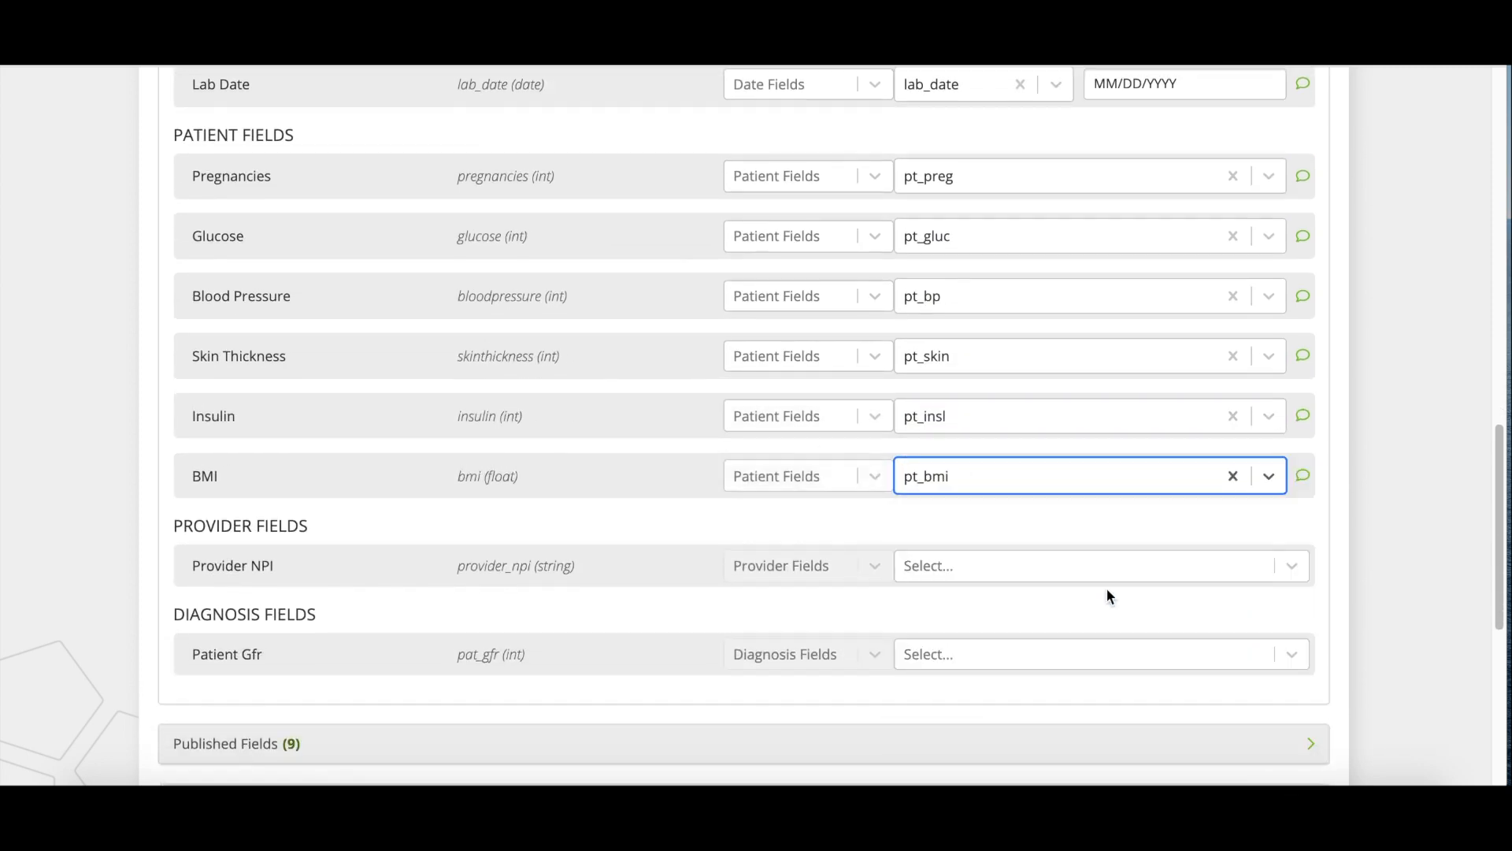
- Map the Provider NPI field to the source column pv_npi
left_click(1077, 565)
scroll(1095, 627, "down", 3)
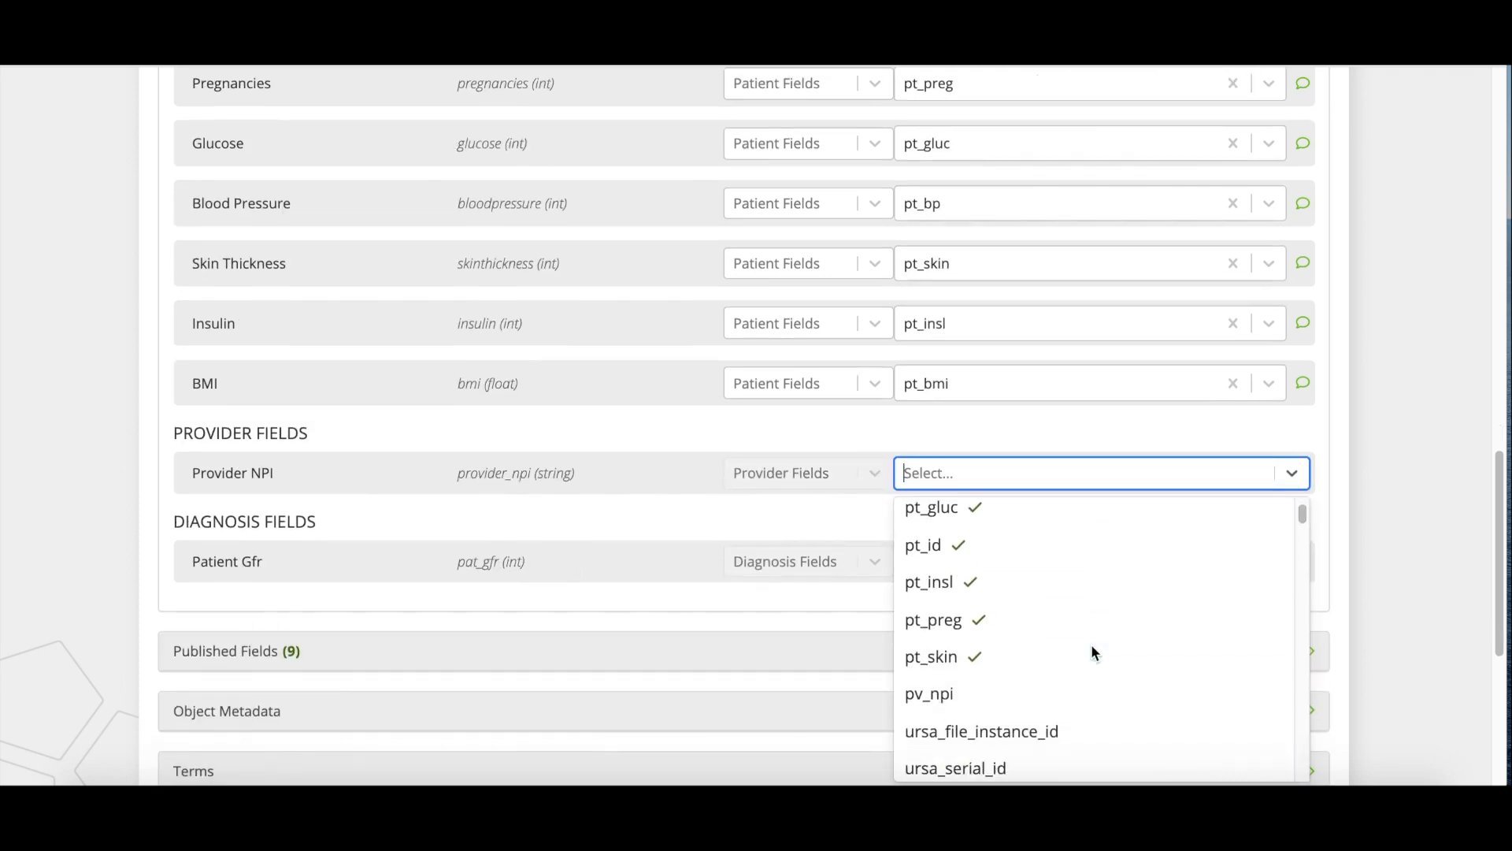
left_click(1082, 630)
key("Tab")
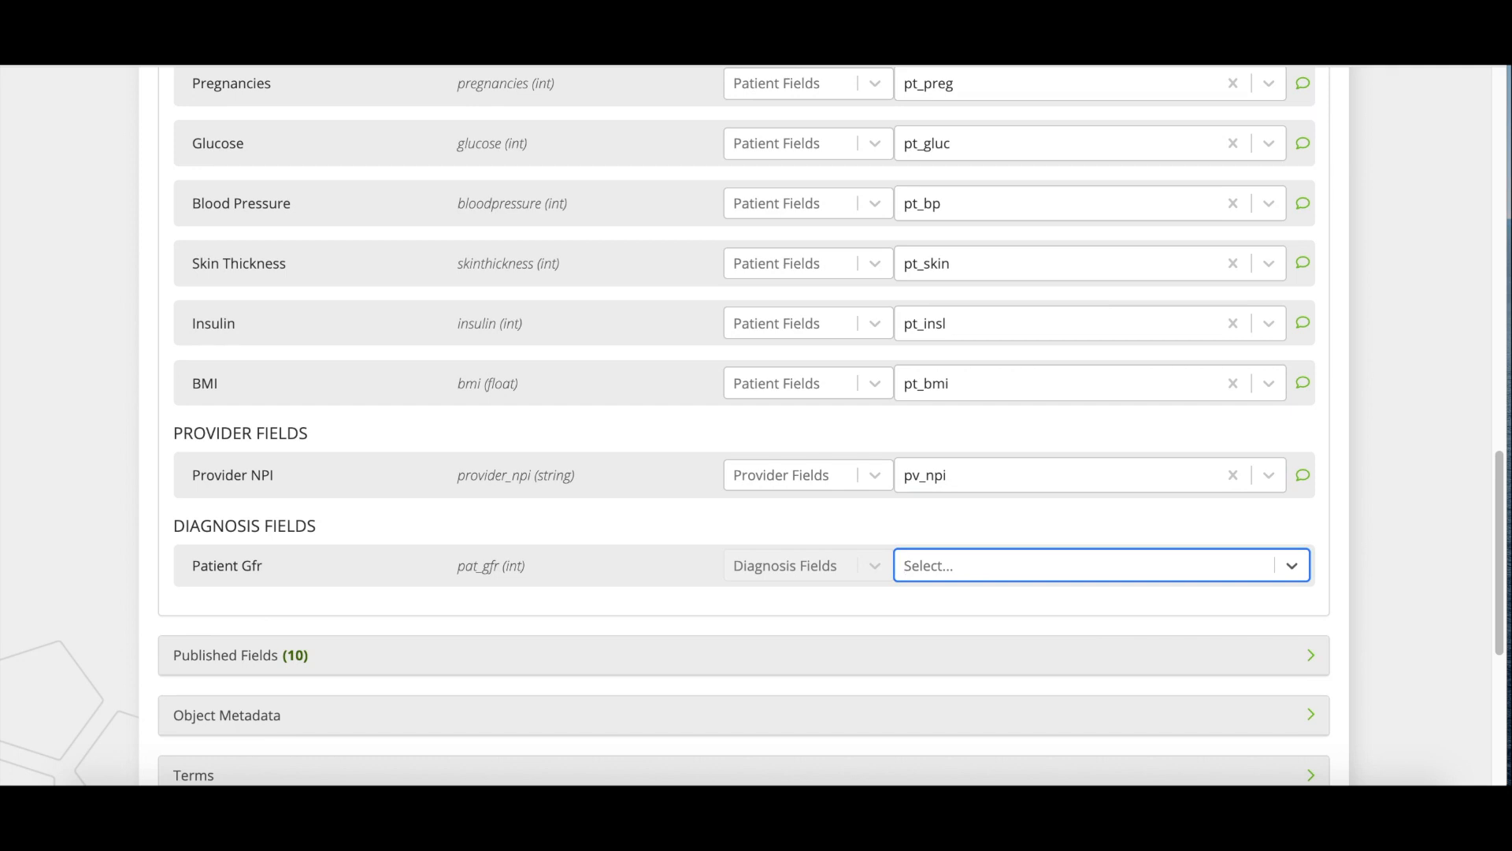
- Try the Case When derived field as the source for Patient Gfr and clear that selection
left_click(1228, 564)
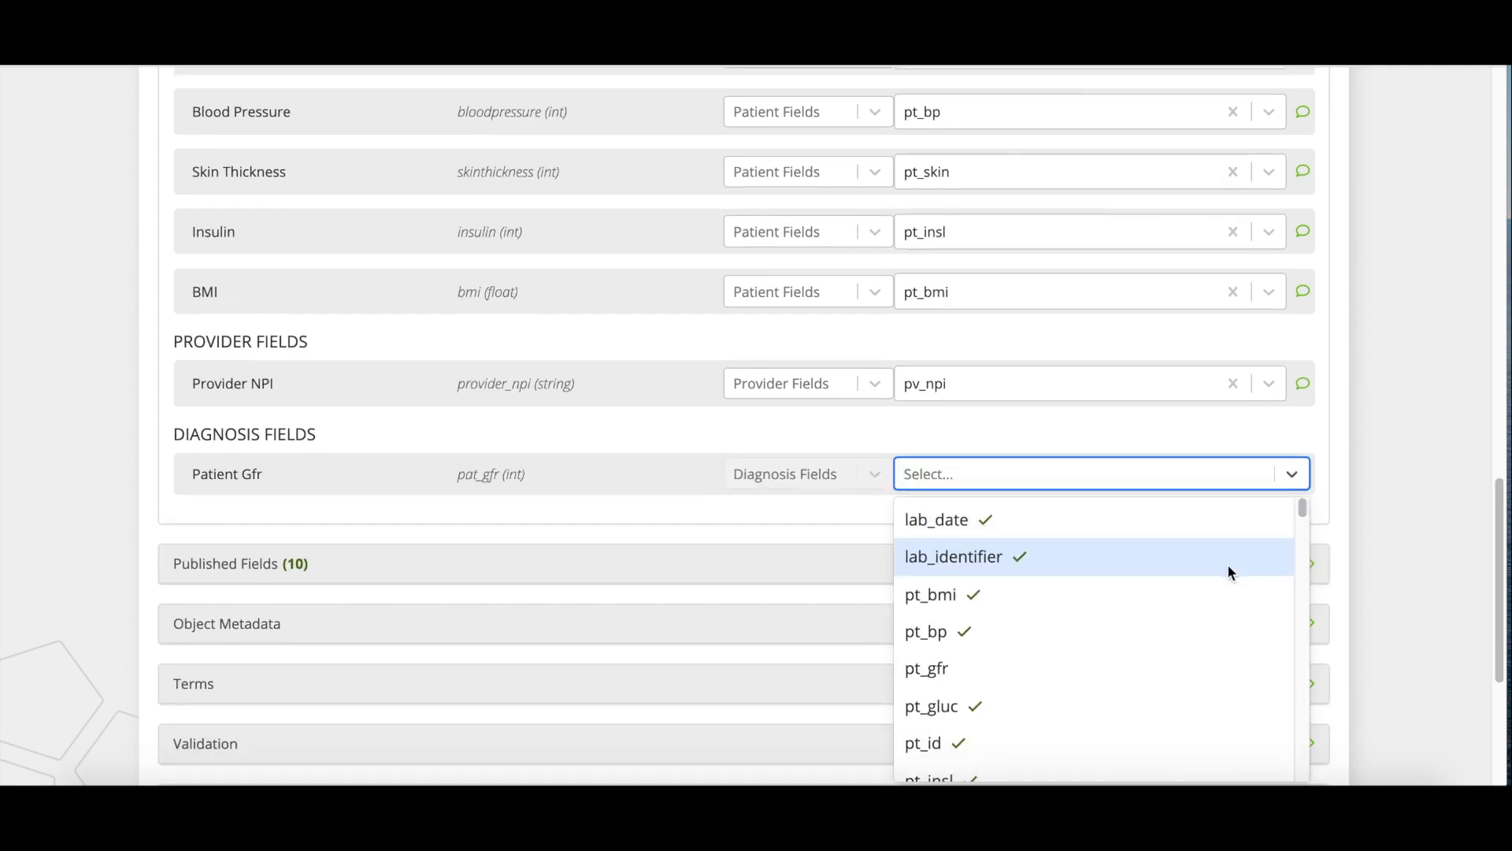
scroll(1198, 613, "down", 3)
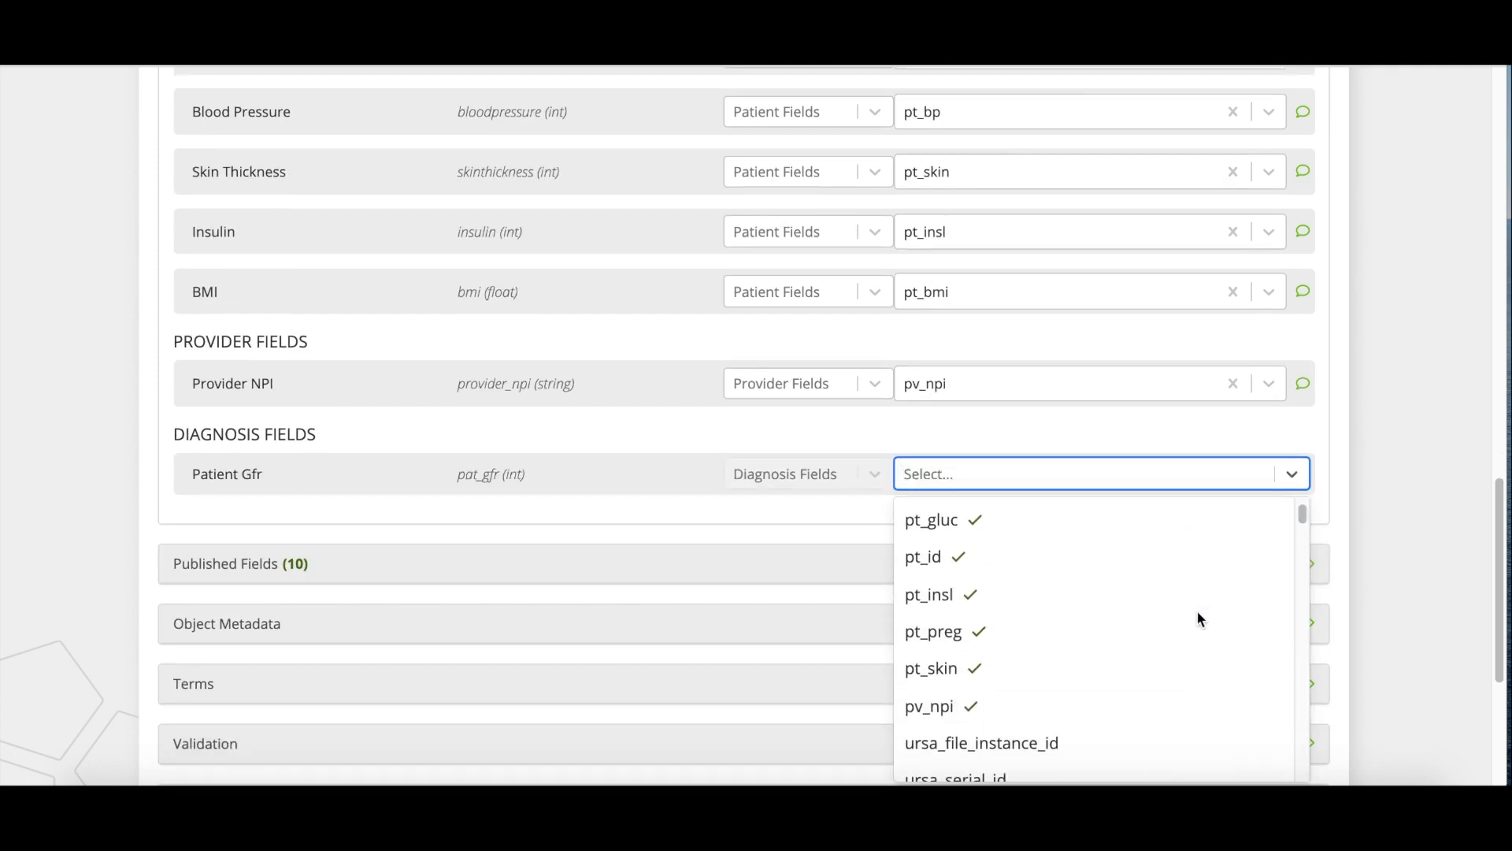
scroll(1198, 613, "down", 3)
scroll(1197, 612, "down", 3)
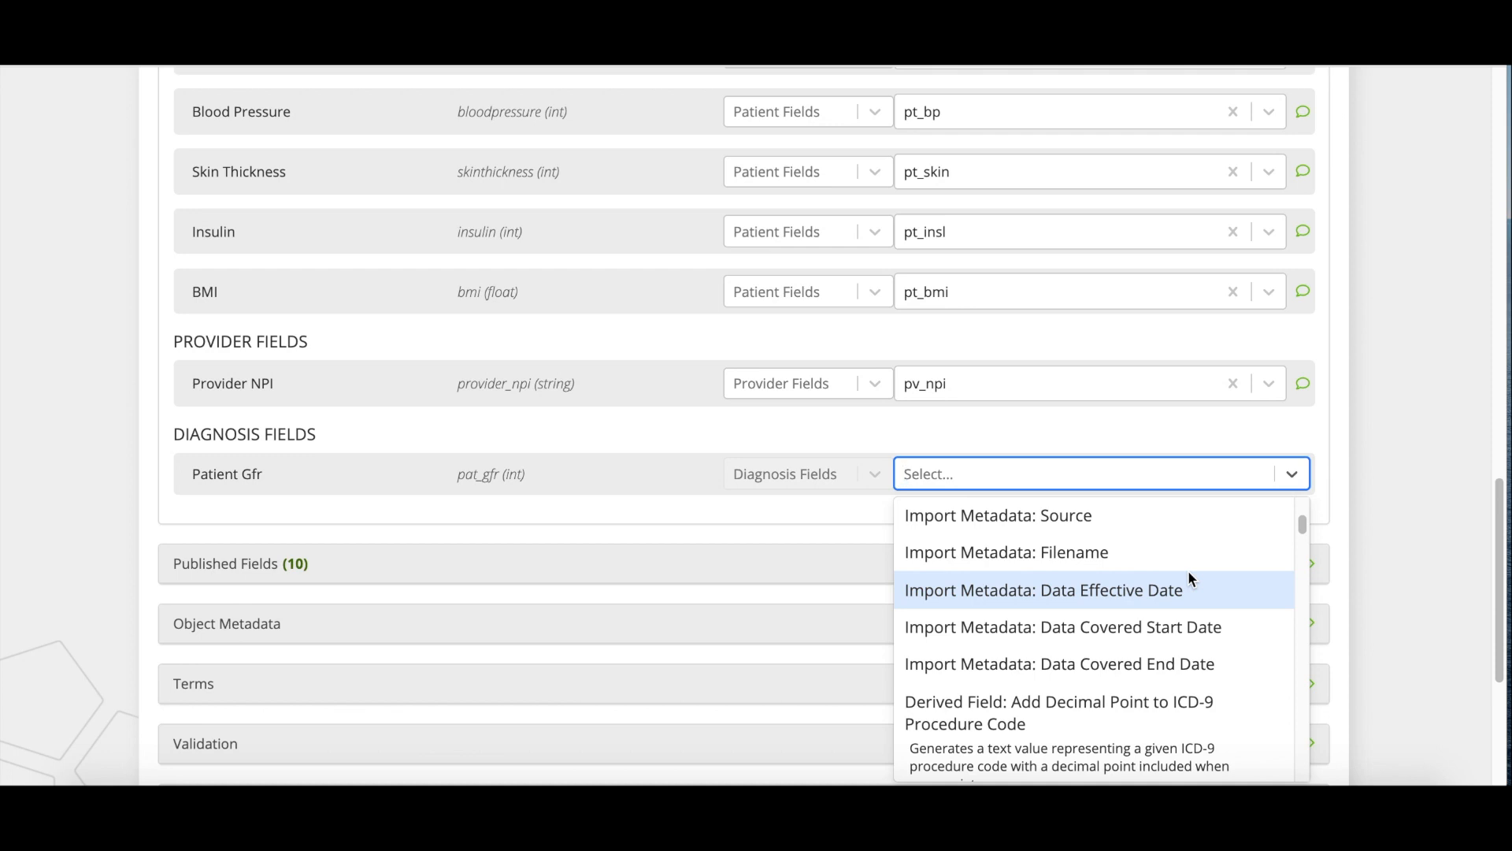
scroll(1188, 571, "down", 3)
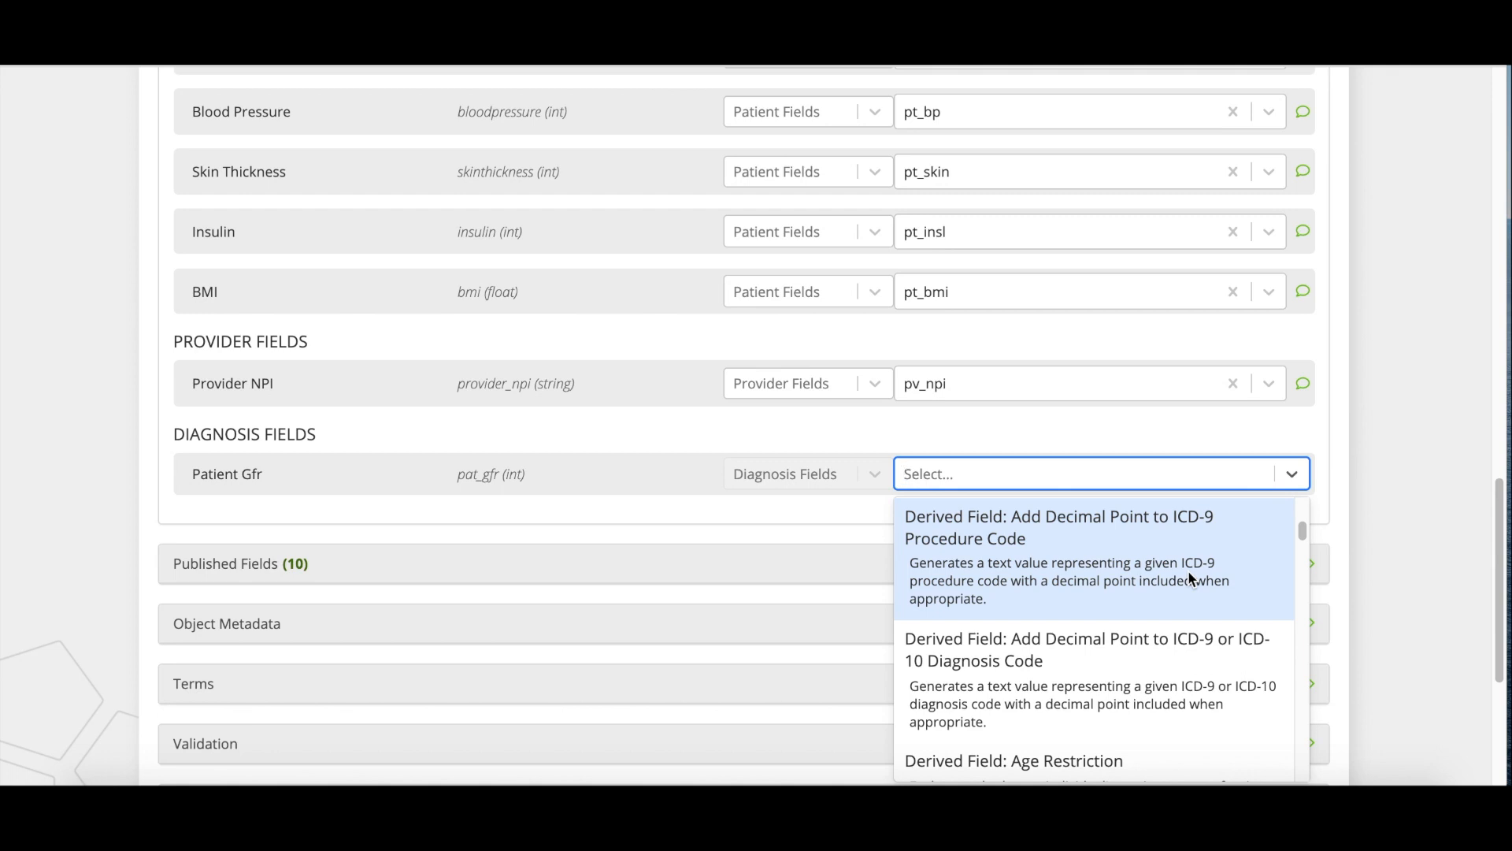
scroll(1188, 570, "down", 2)
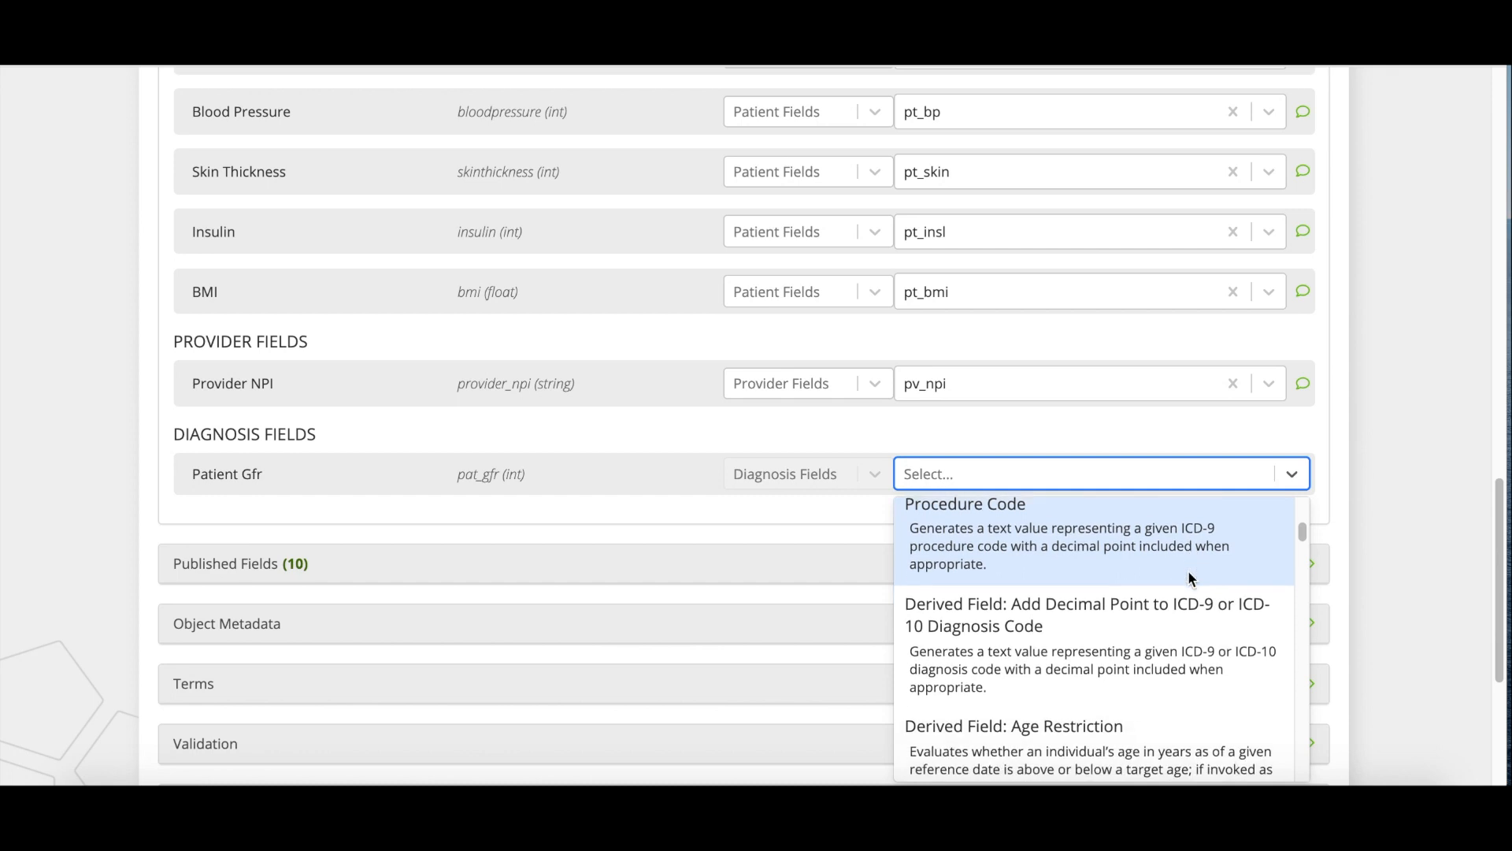
scroll(1189, 575, "down", 2)
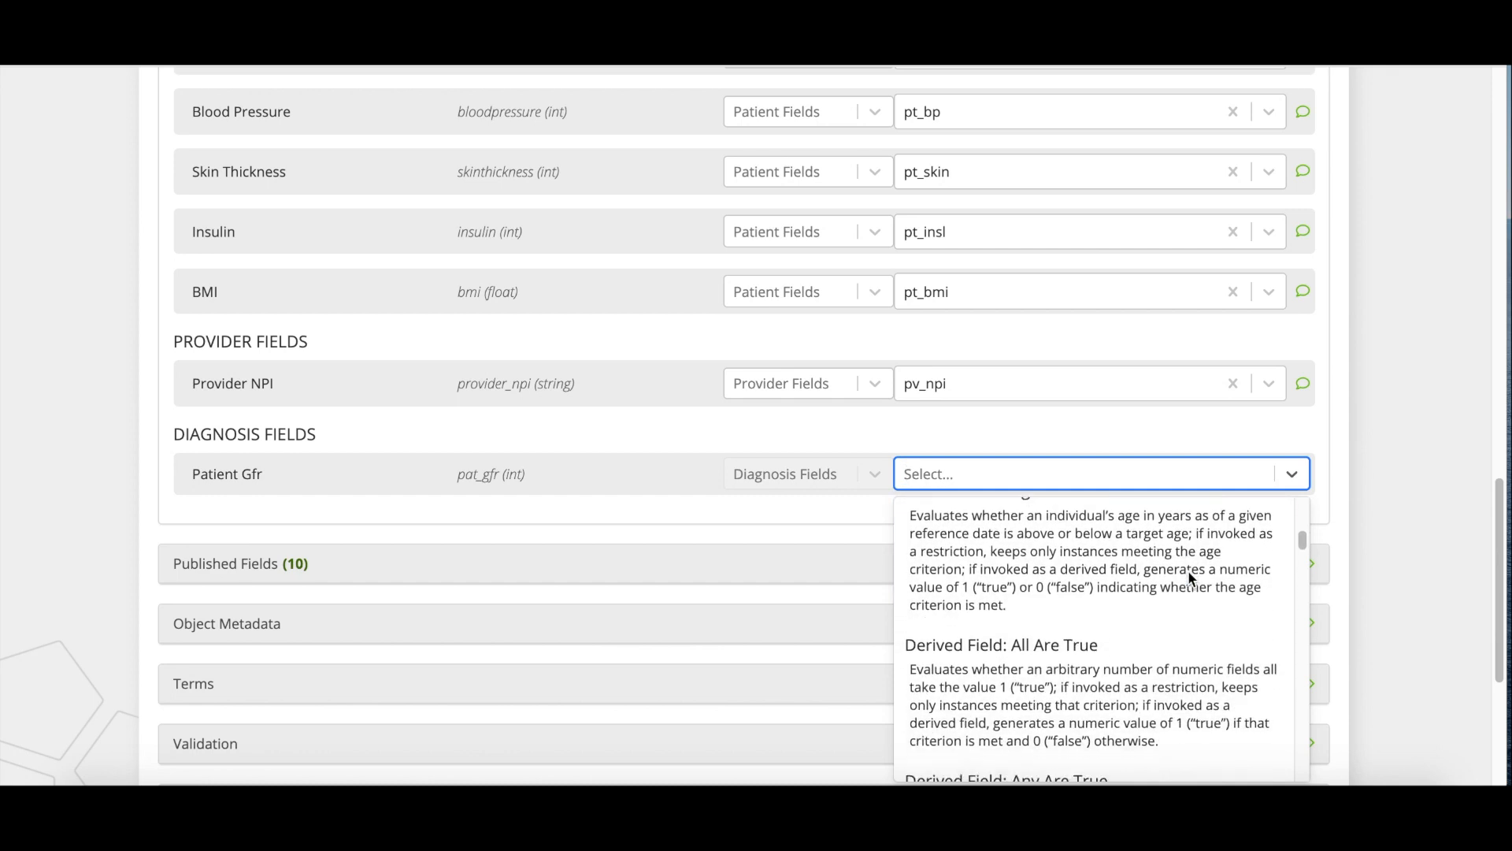
scroll(1189, 576, "down", 3)
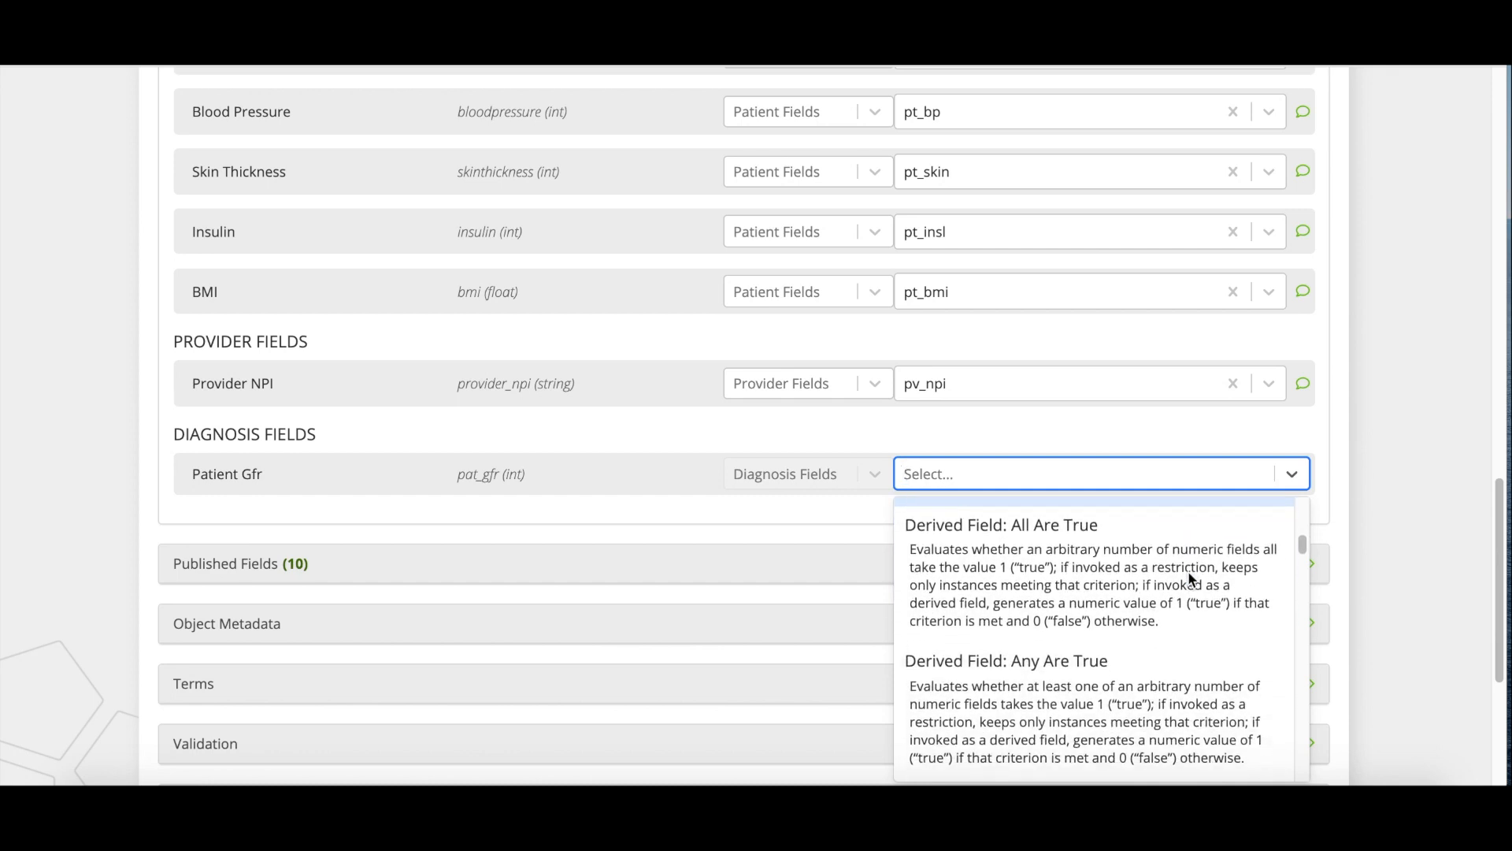
scroll(1189, 575, "down", 2)
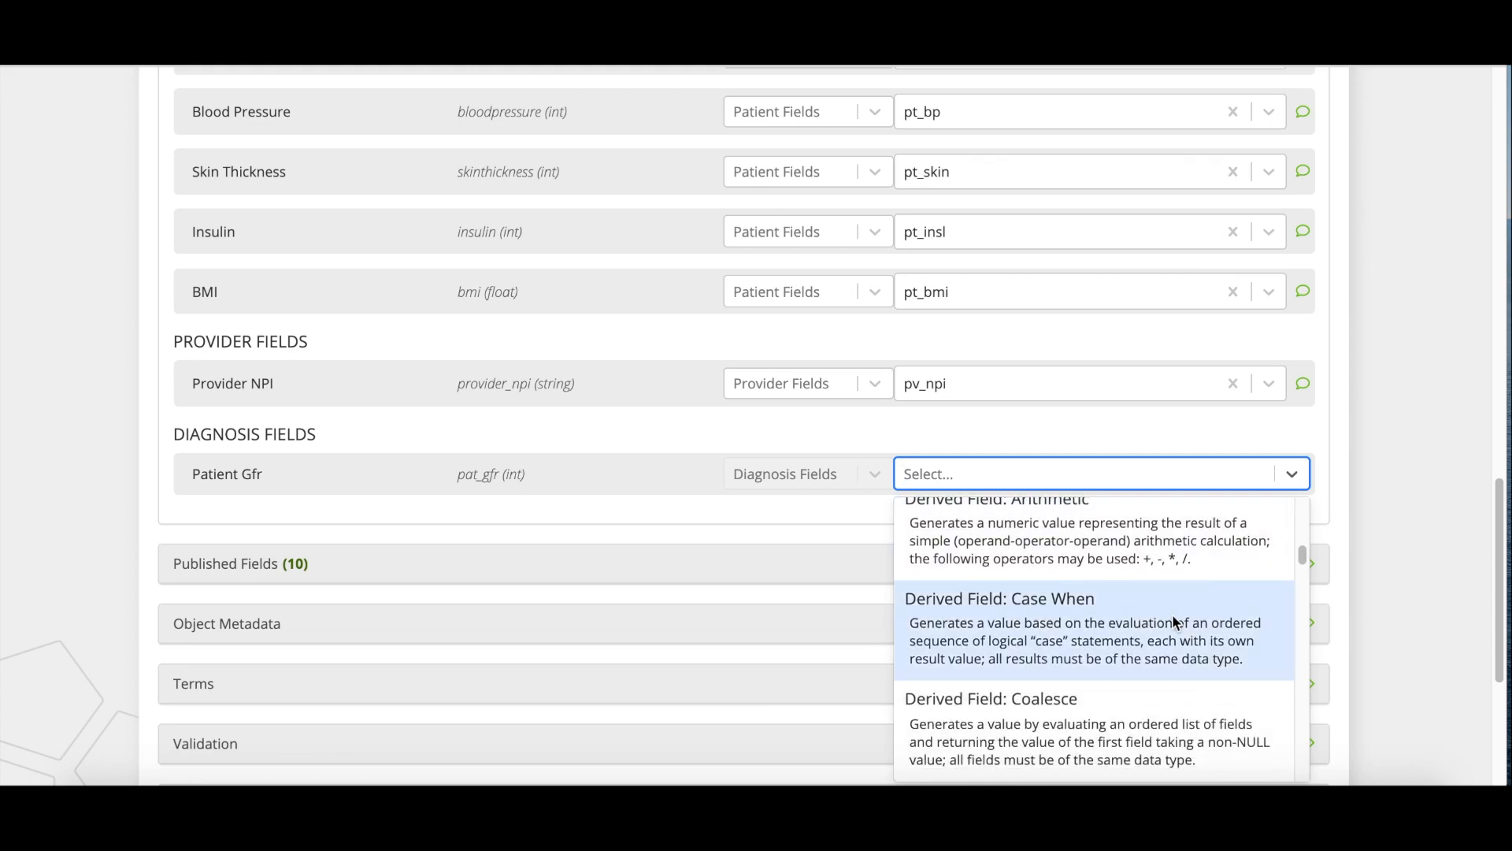
left_click(1173, 617)
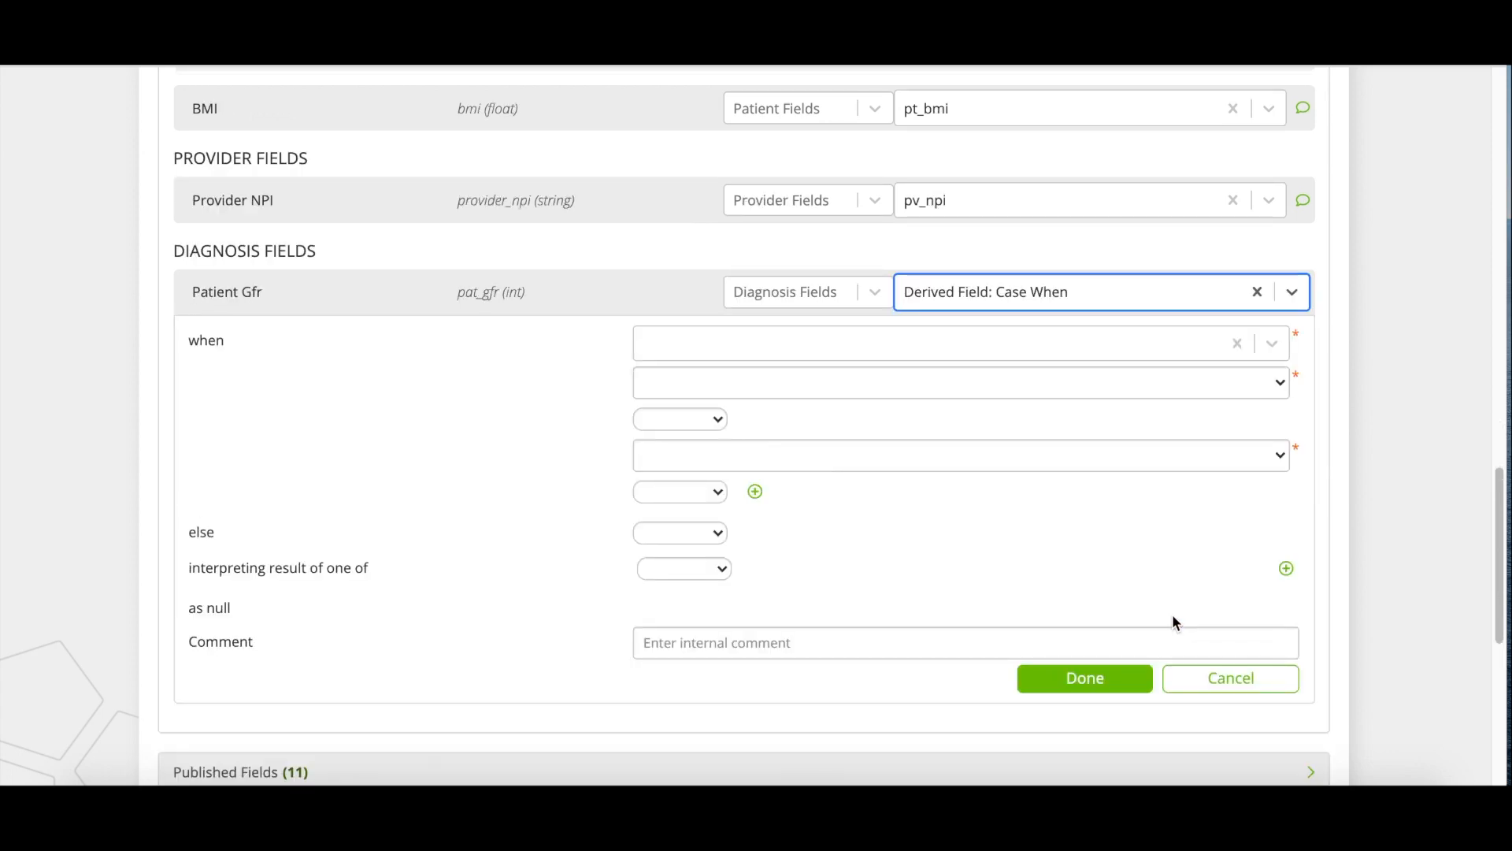
left_click(1257, 293)
- Map the Patient Gfr diagnosis field to the source column pt_gfr
left_click(1236, 291)
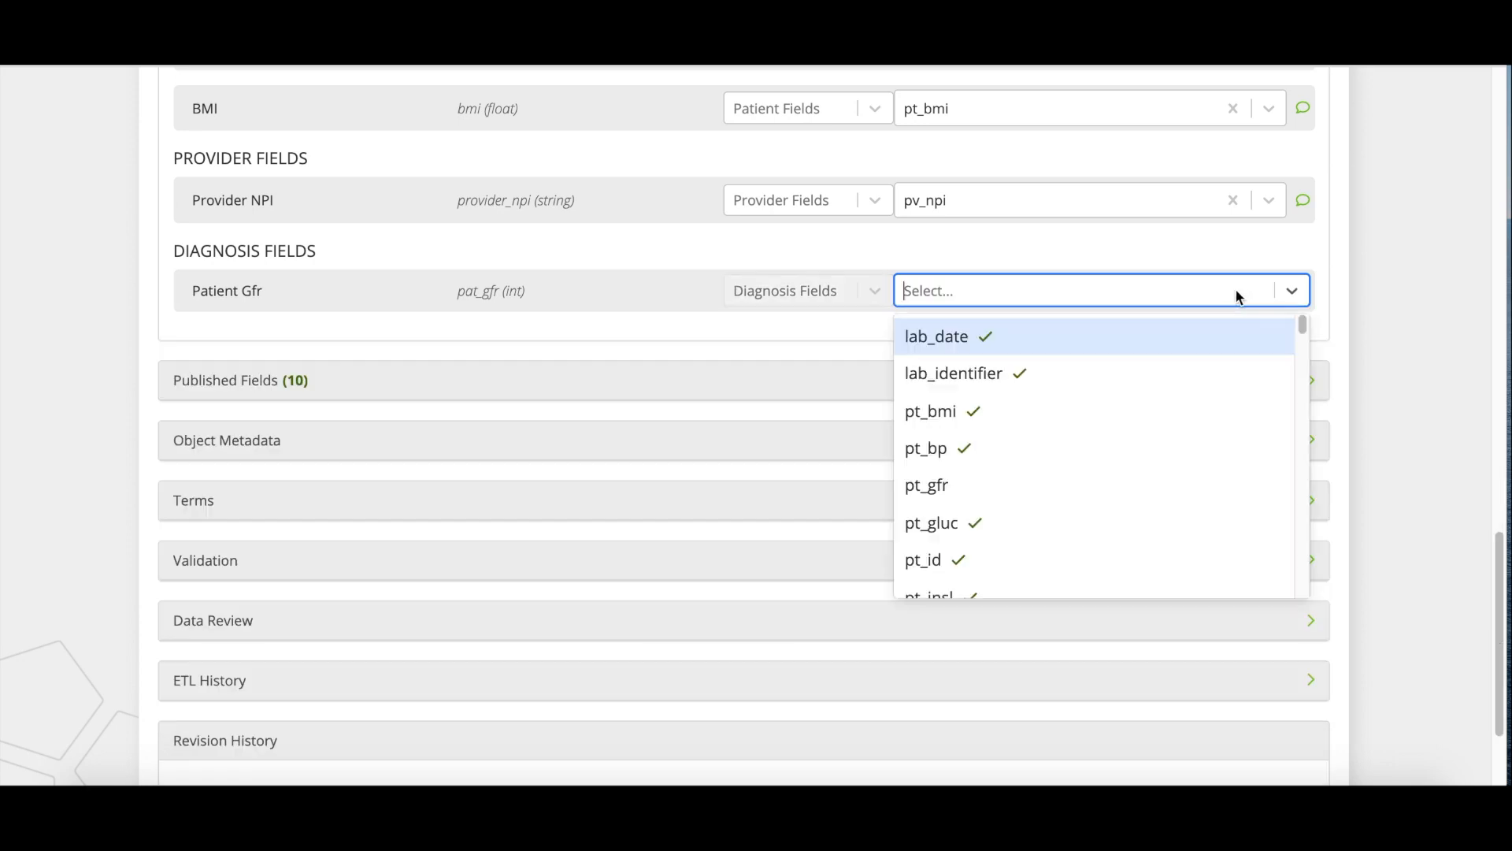
left_click(1134, 484)
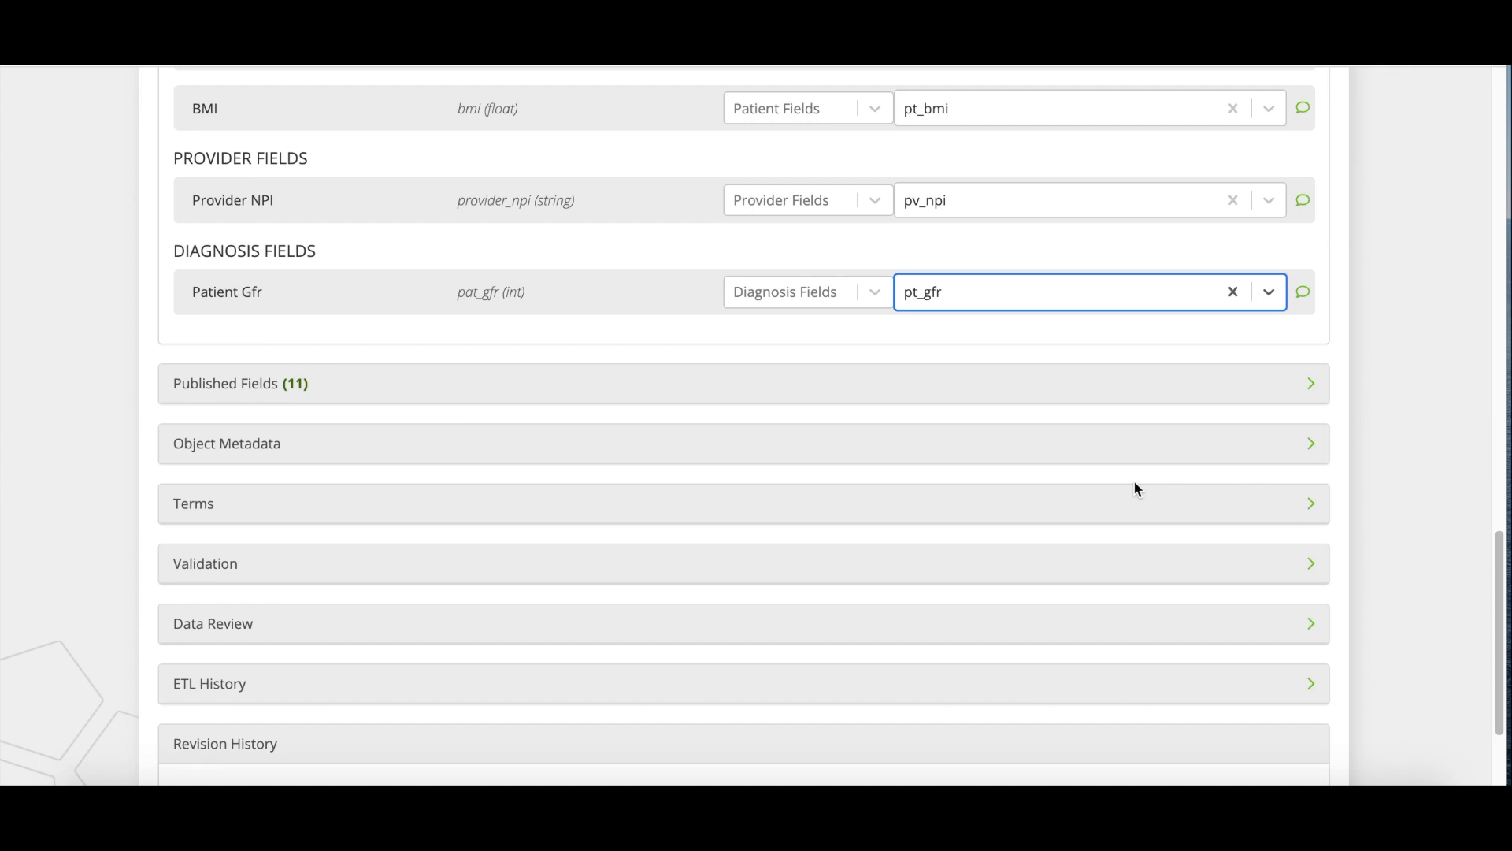
- Add the comment "Example Comment" to the Patient Gfr field and reopen it for editing
left_click(1304, 294)
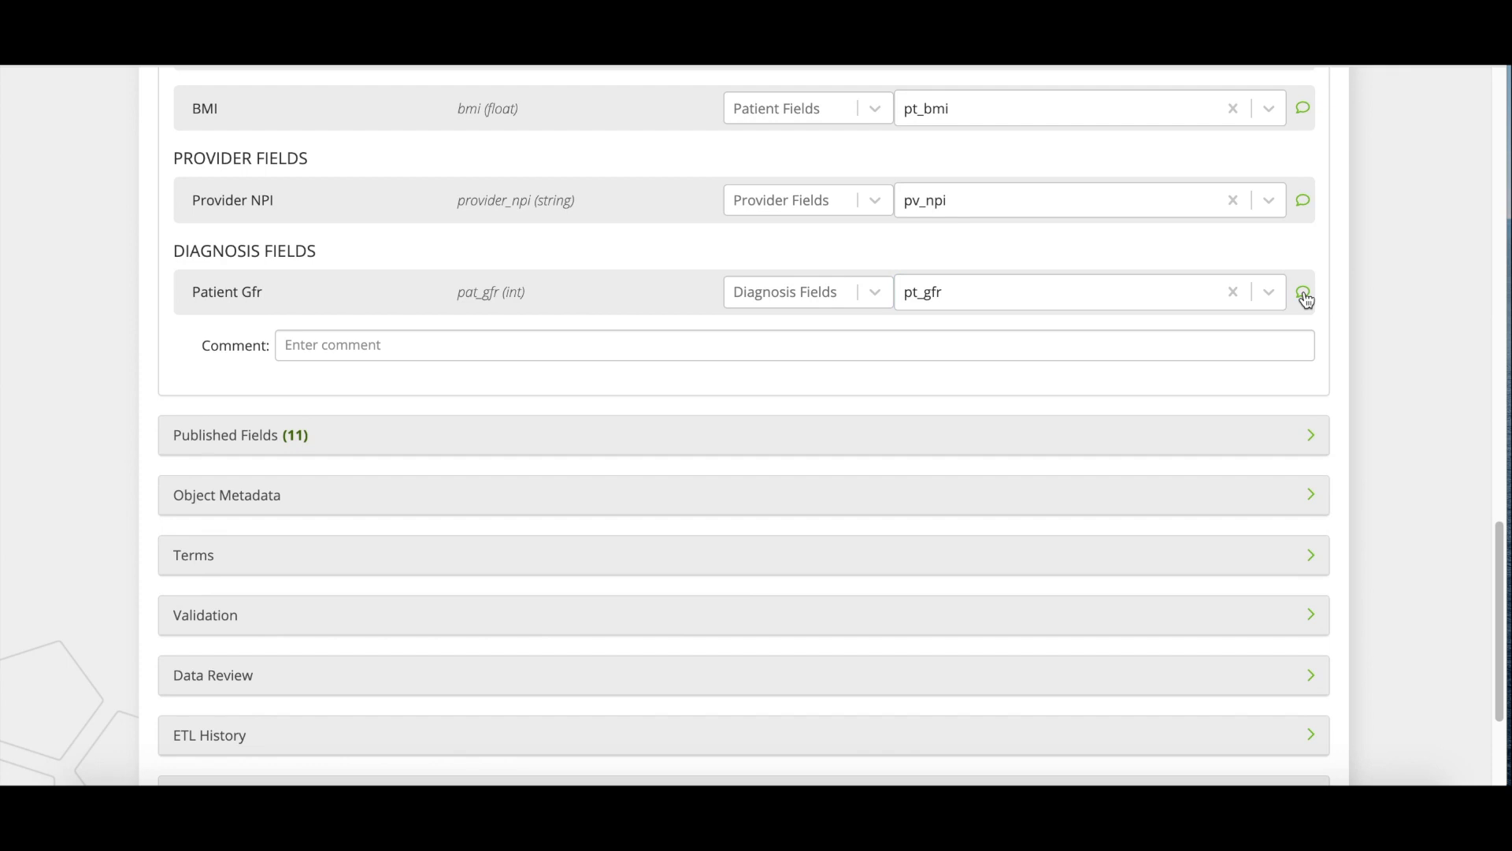
left_click(1118, 352)
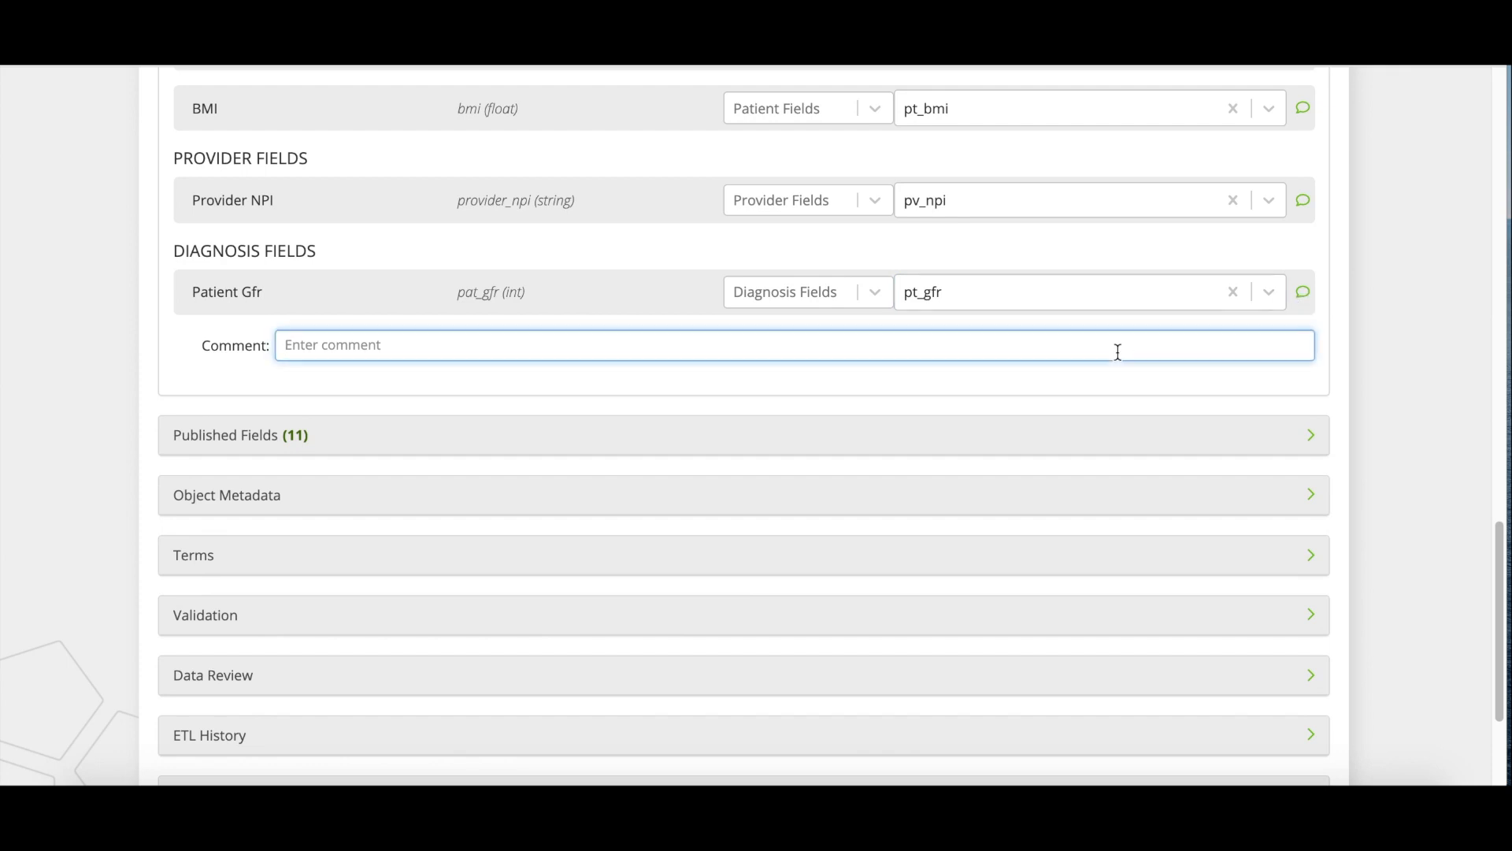
type("Example Comment")
key("Return")
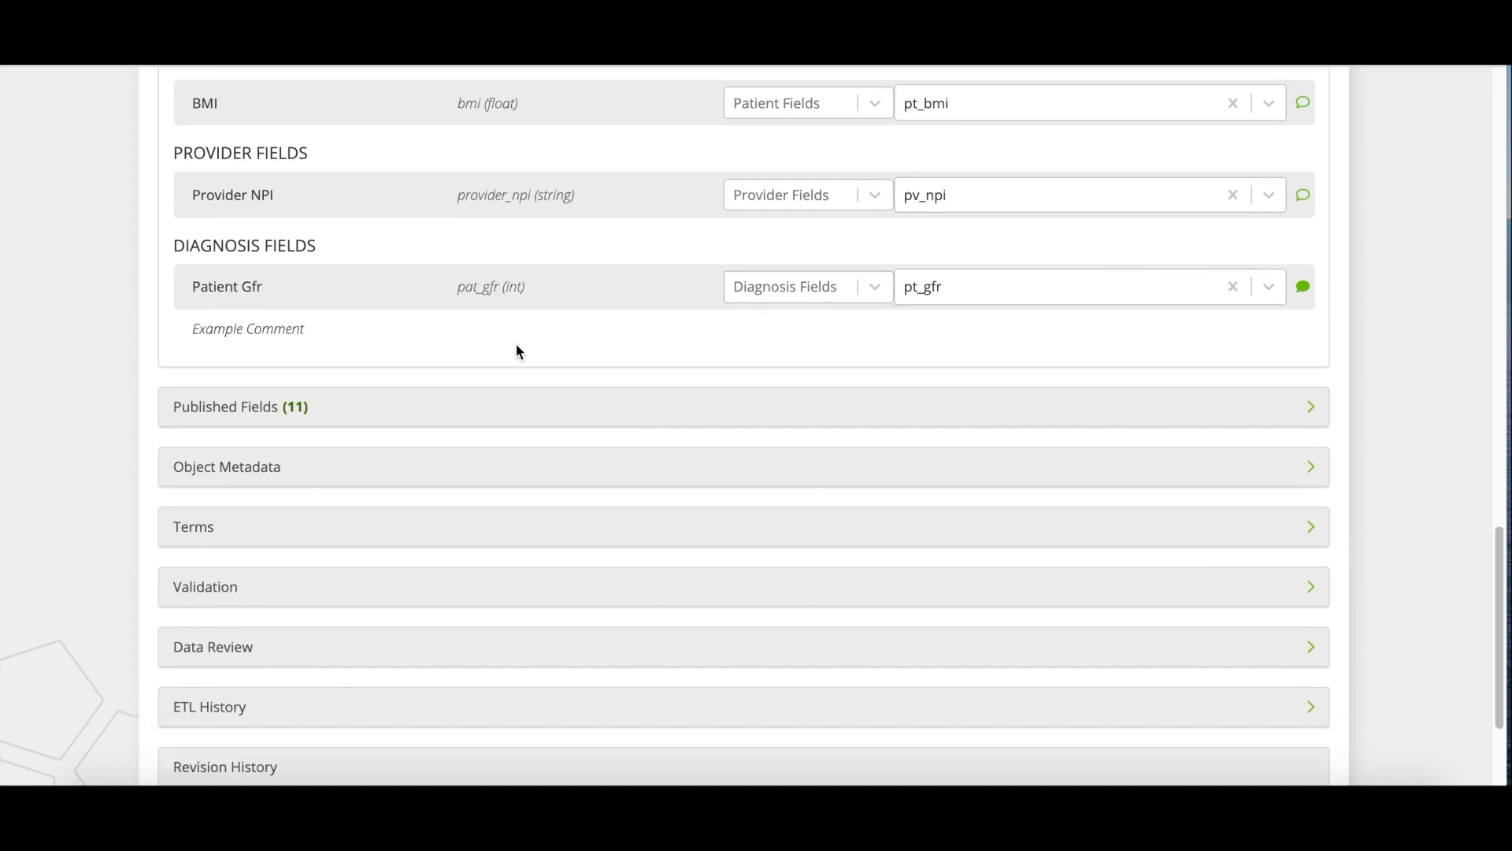
left_click_drag(310, 327, 192, 329)
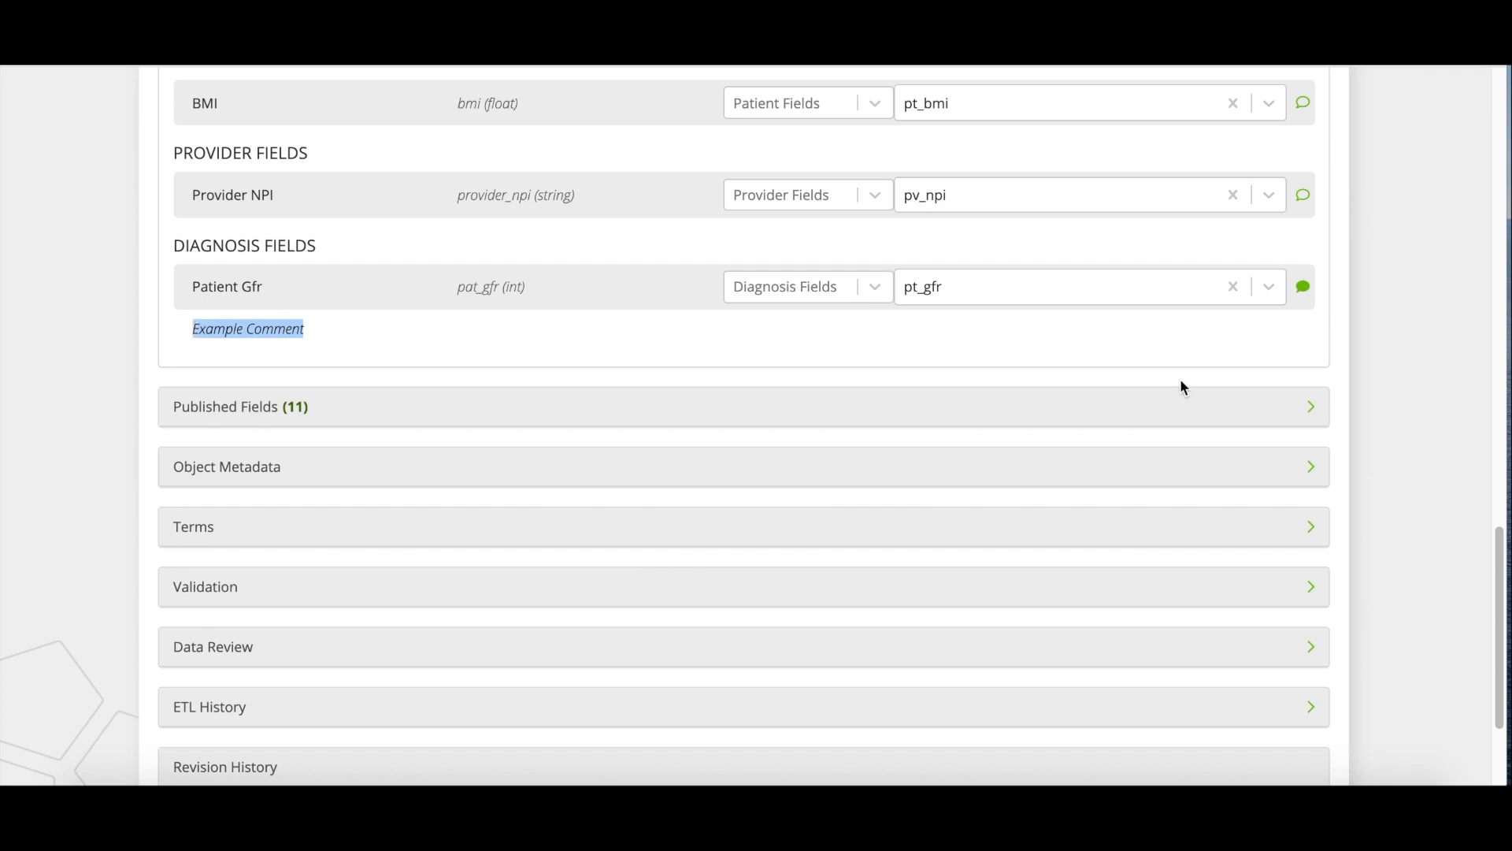
left_click(1304, 288)
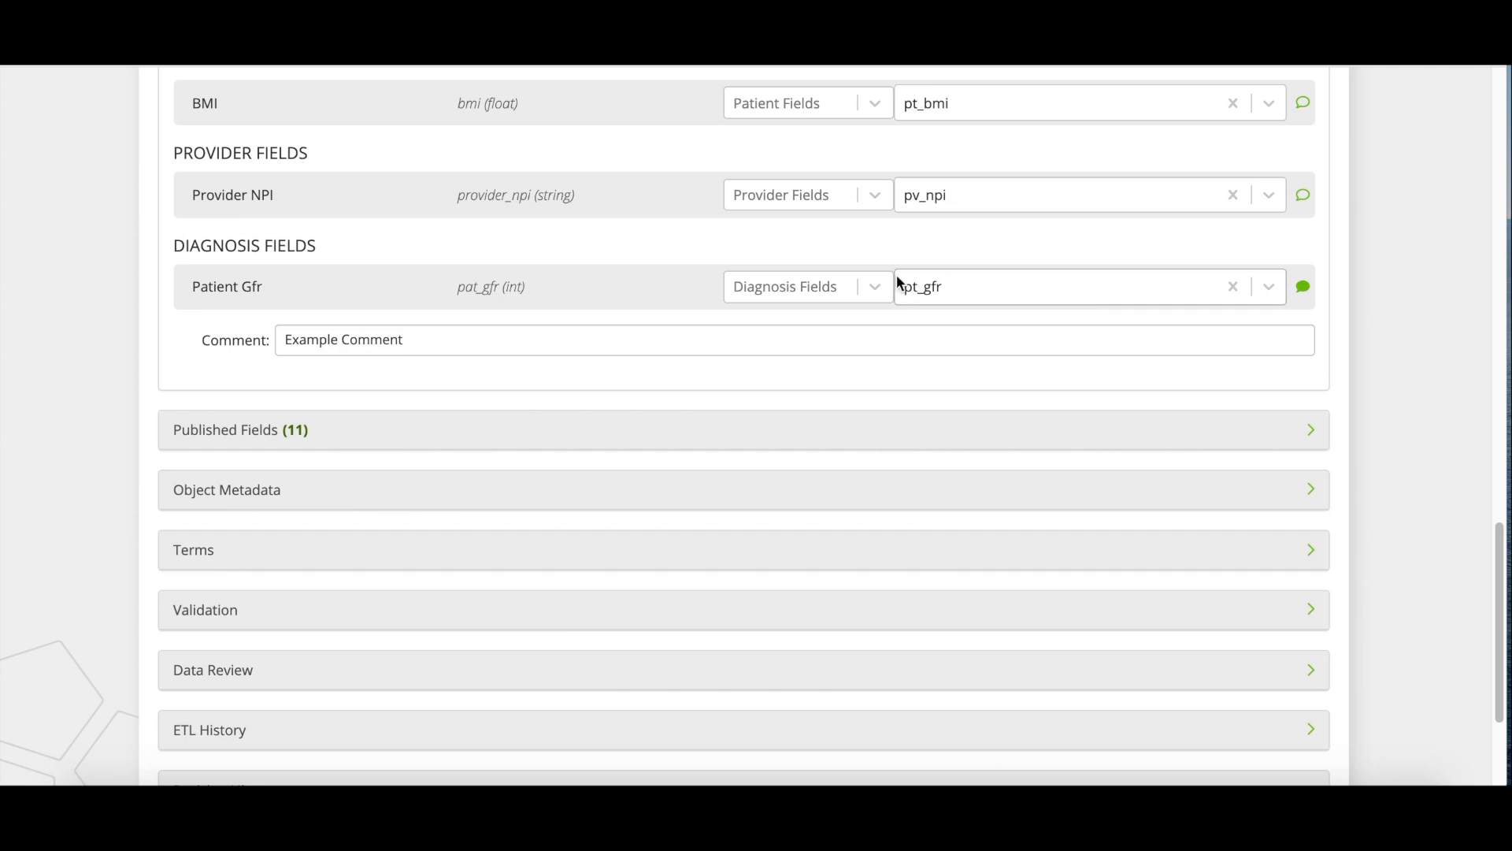
- Delete the comment text from the Patient Gfr mapping
left_click_drag(404, 340, 282, 344)
key("BackSpace")
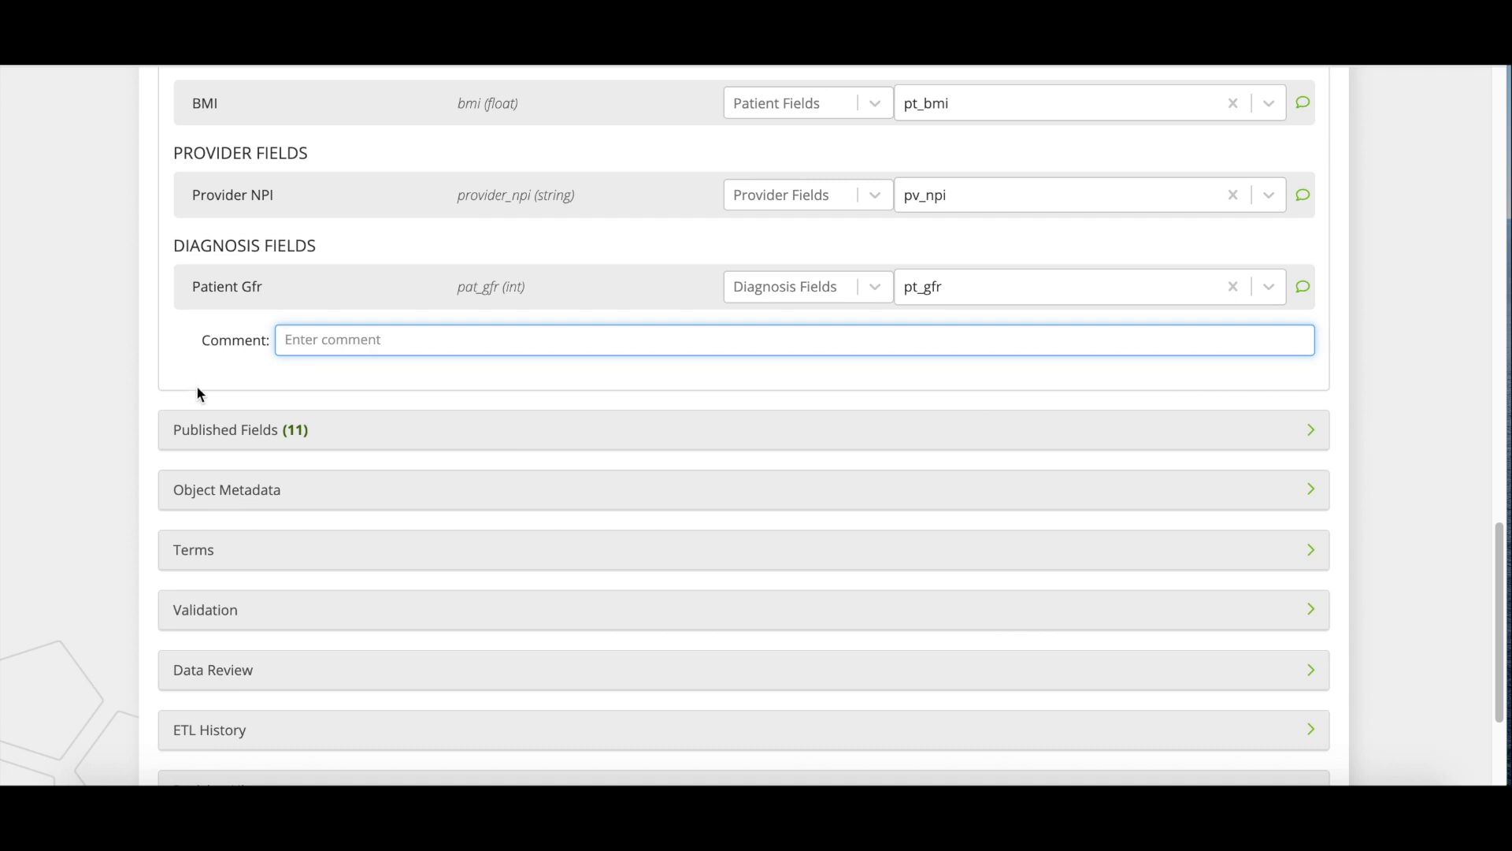
- Reorder the published field groups so Provider Fields comes directly before Patient Fields
scroll(170, 381, "down", 2)
left_click(423, 218)
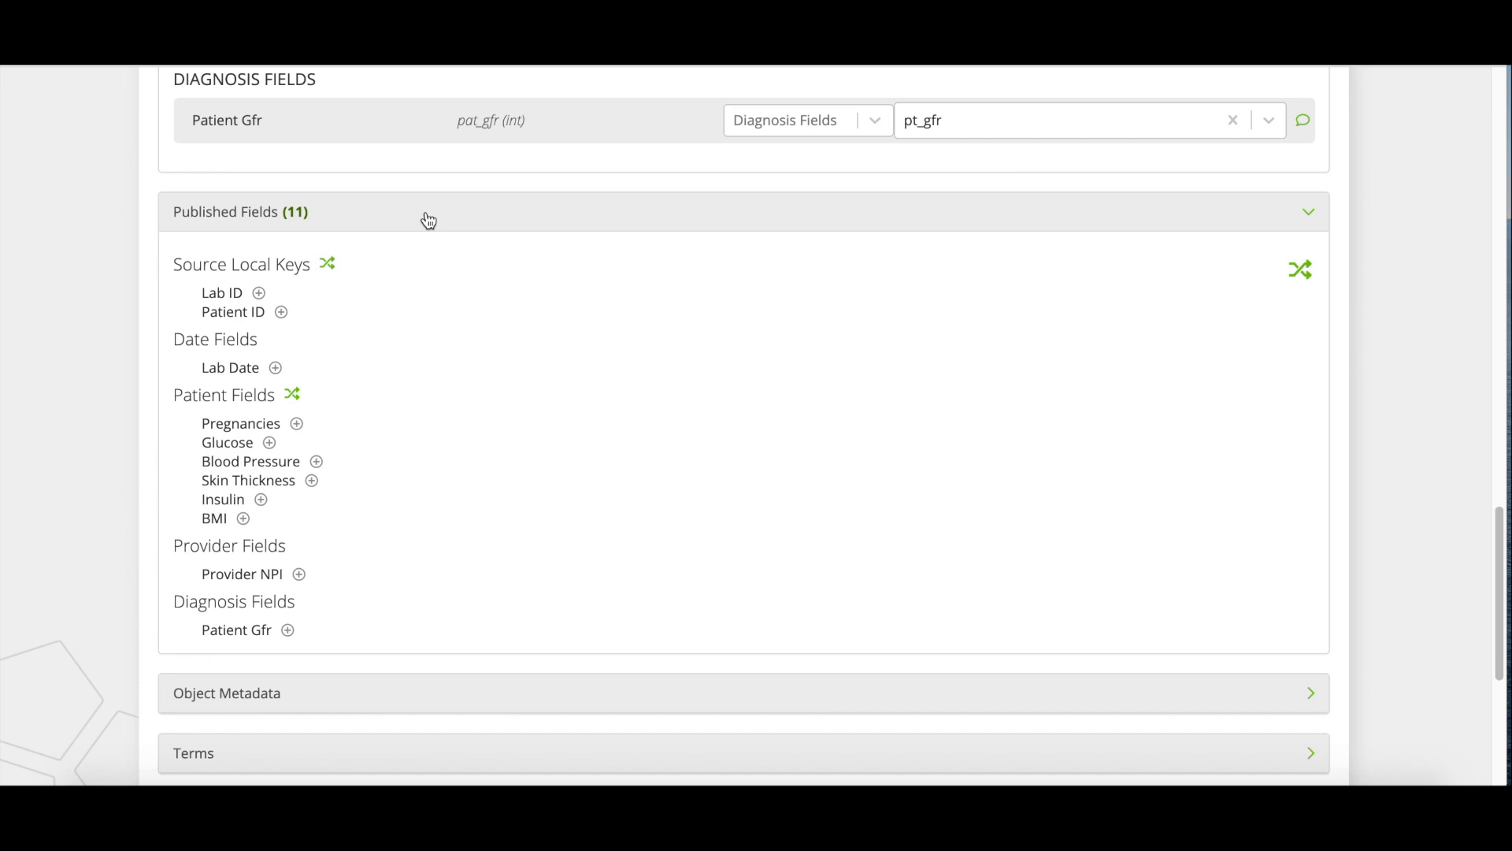
left_click(1301, 273)
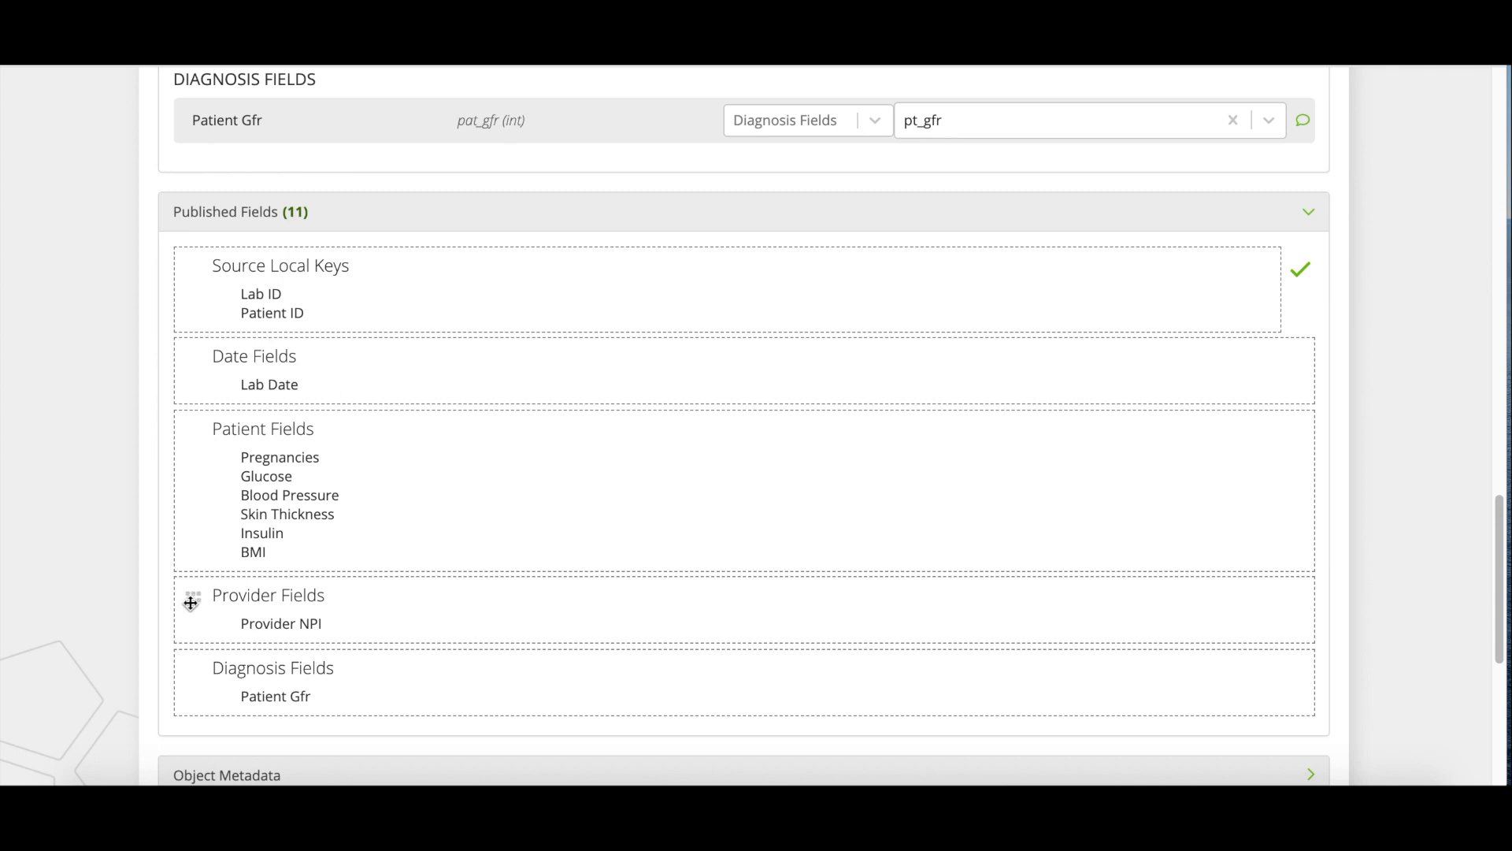
left_click_drag(194, 597, 191, 430)
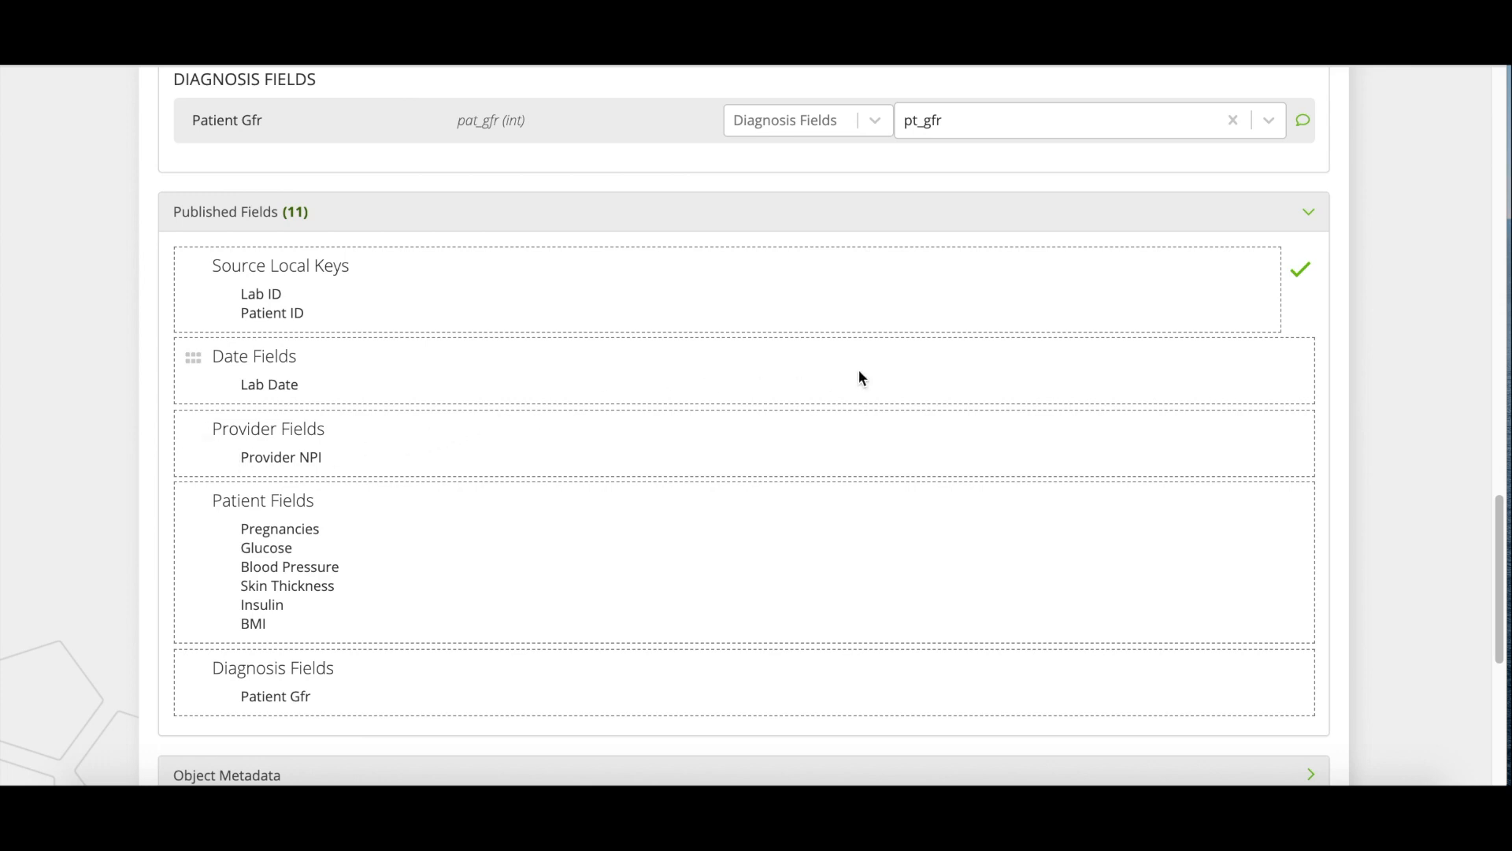
left_click(1302, 272)
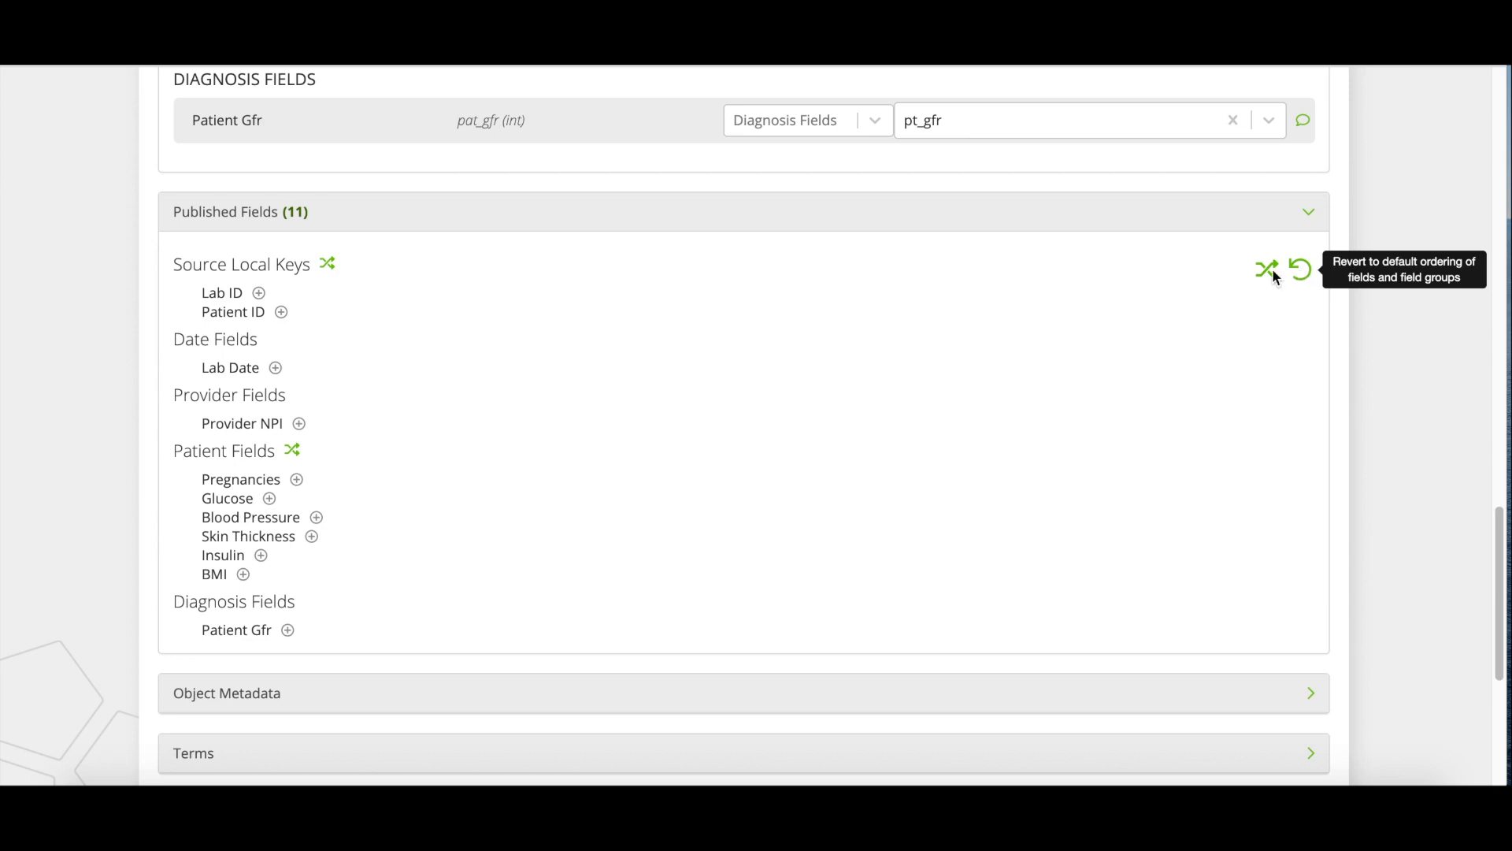
- Reorder the published Patient Fields so Blood Pressure comes first in the group
left_click(292, 452)
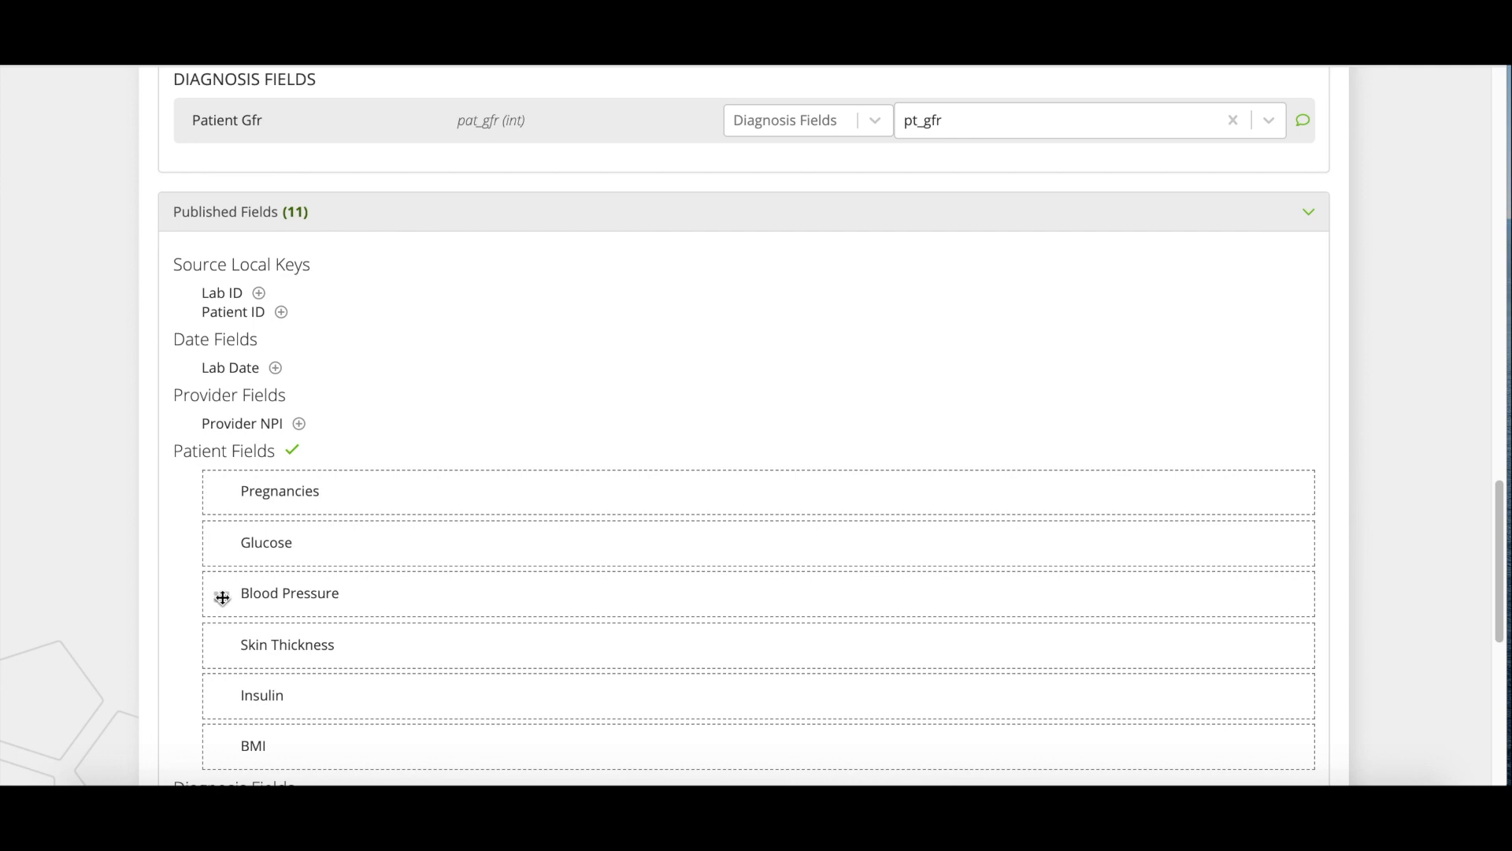
left_click_drag(222, 598, 220, 490)
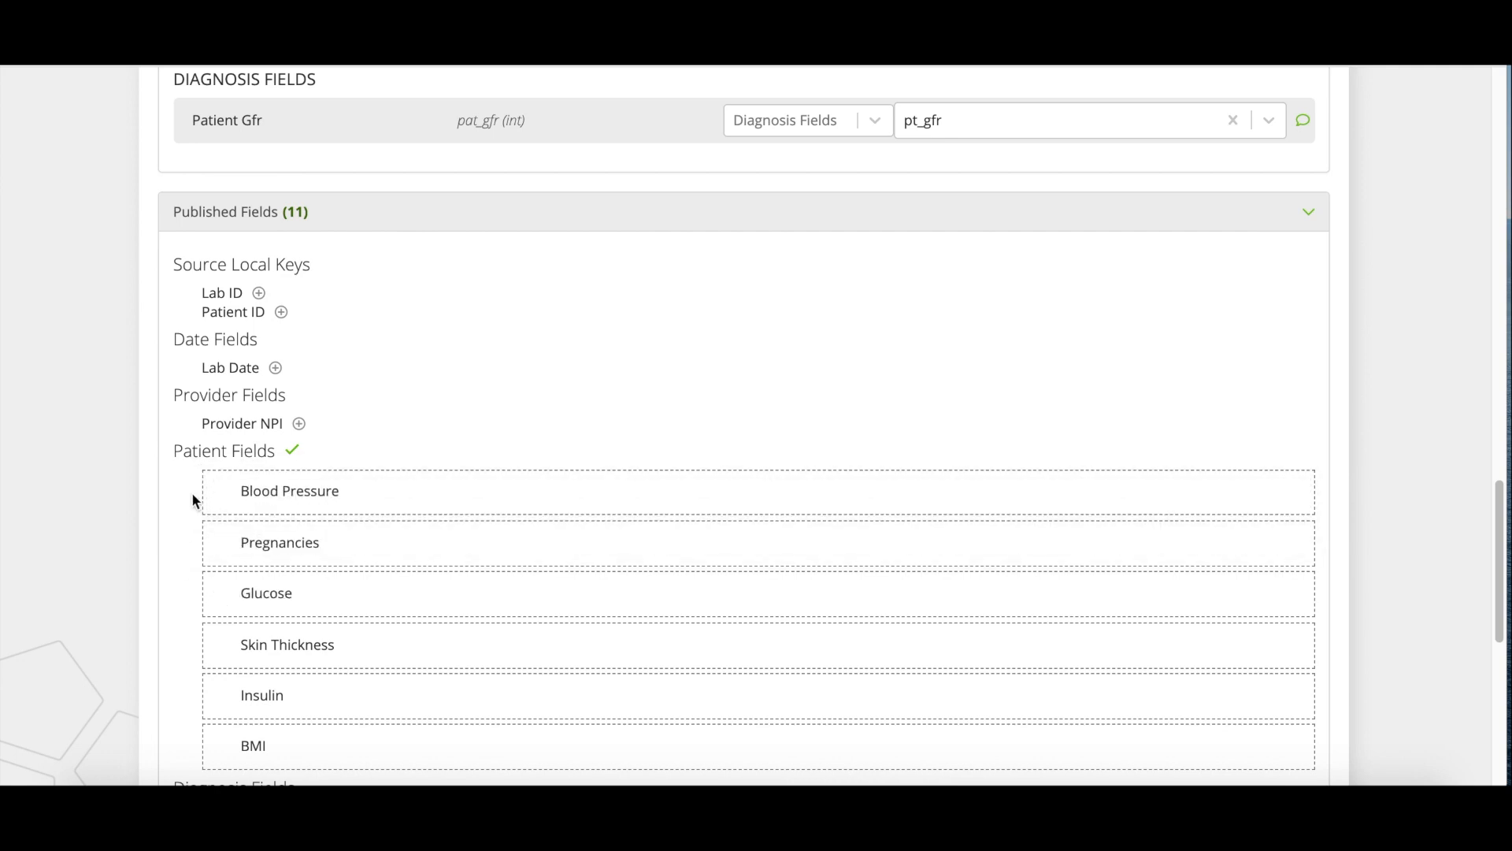
left_click(292, 452)
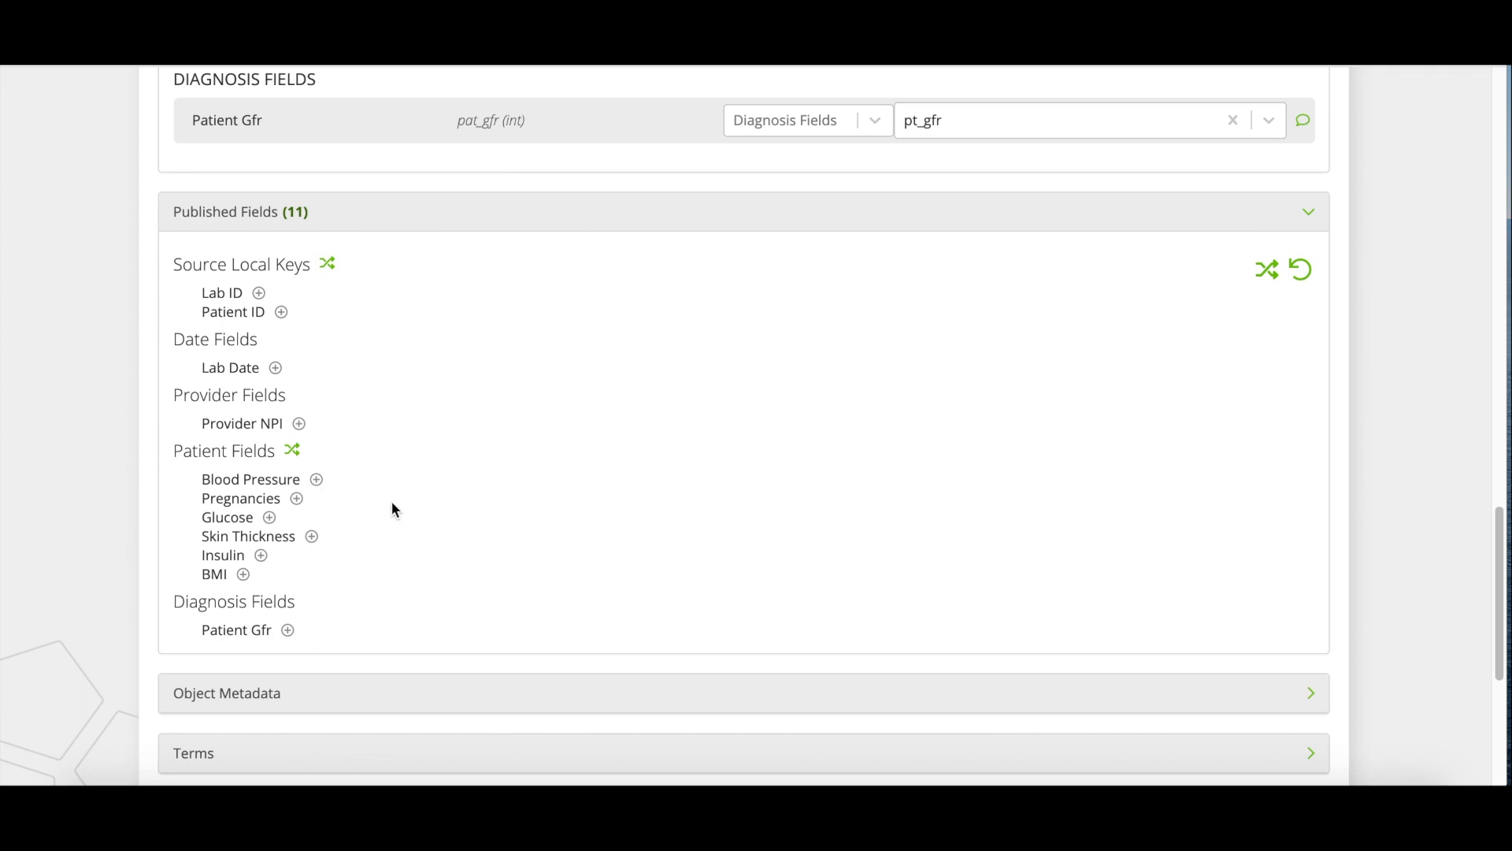
- Revert the published fields and field groups to their default ordering and collapse that section
left_click(1305, 272)
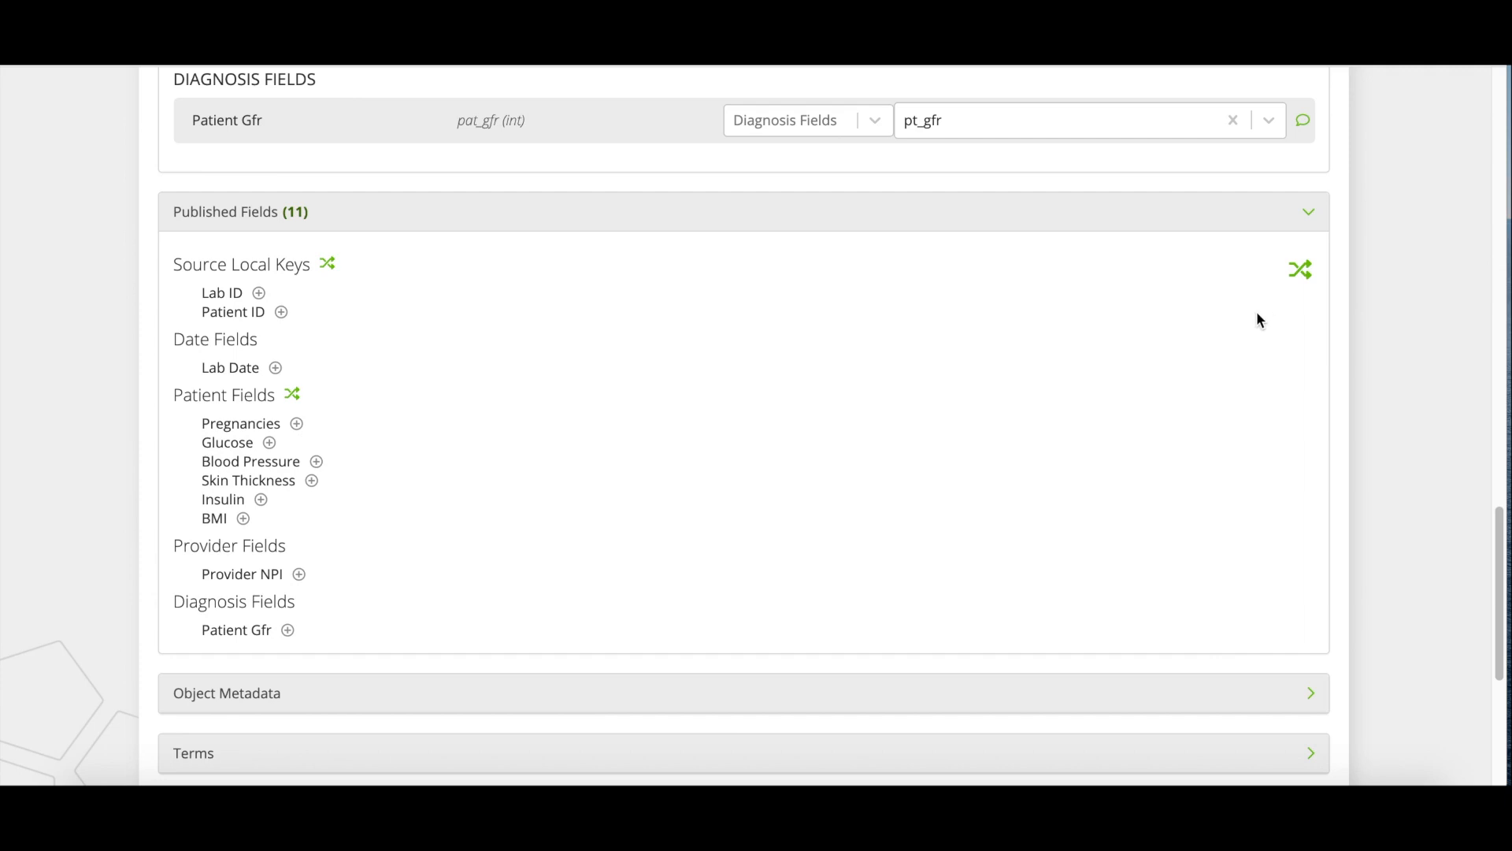
left_click(1191, 221)
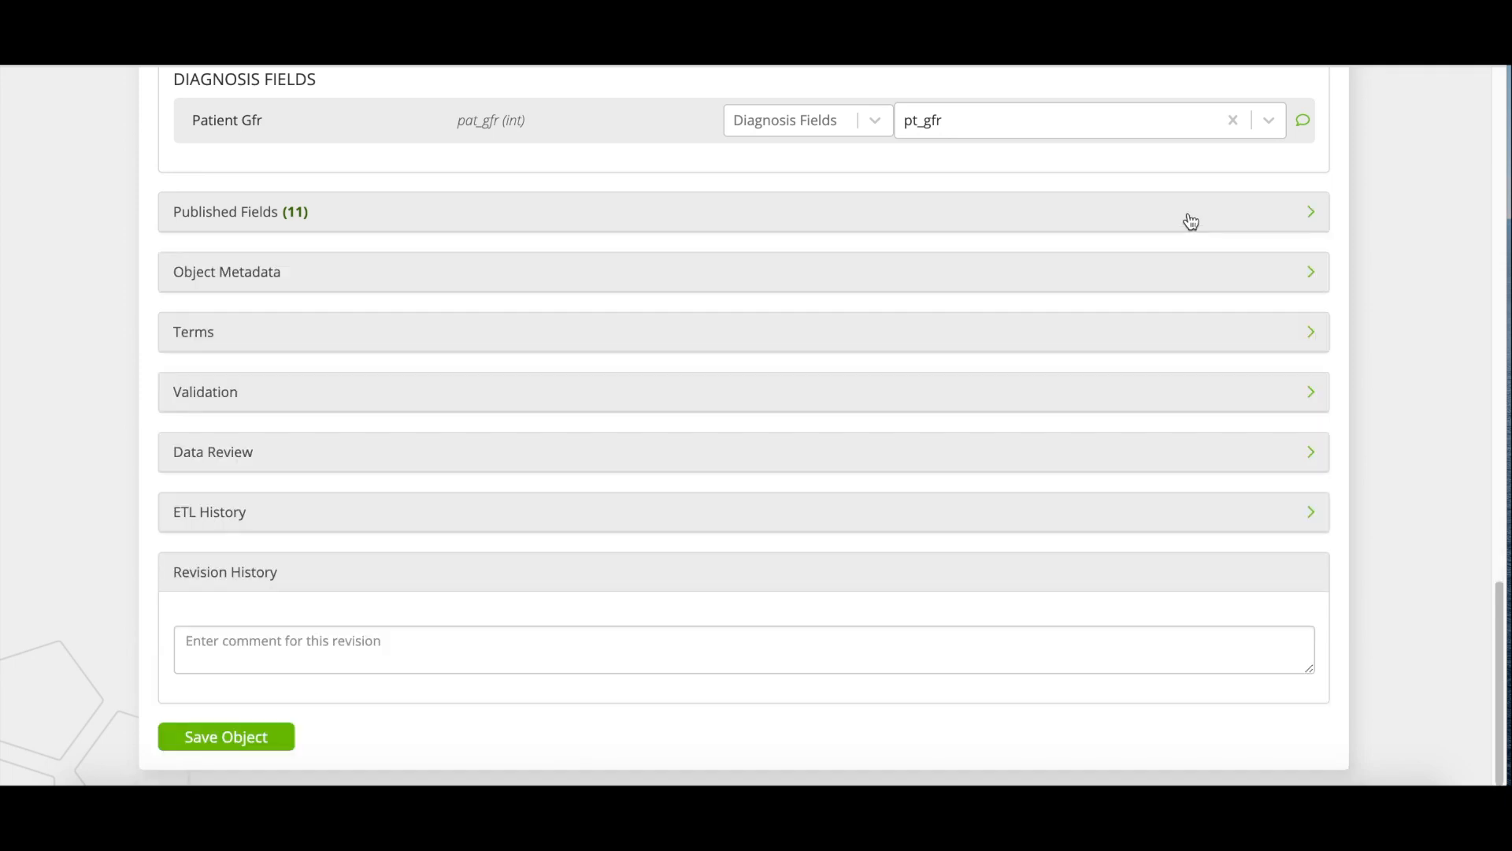
- In the object metadata, set the Temporal Class to Event and the Event Datetime to Lab Date
left_click(1152, 282)
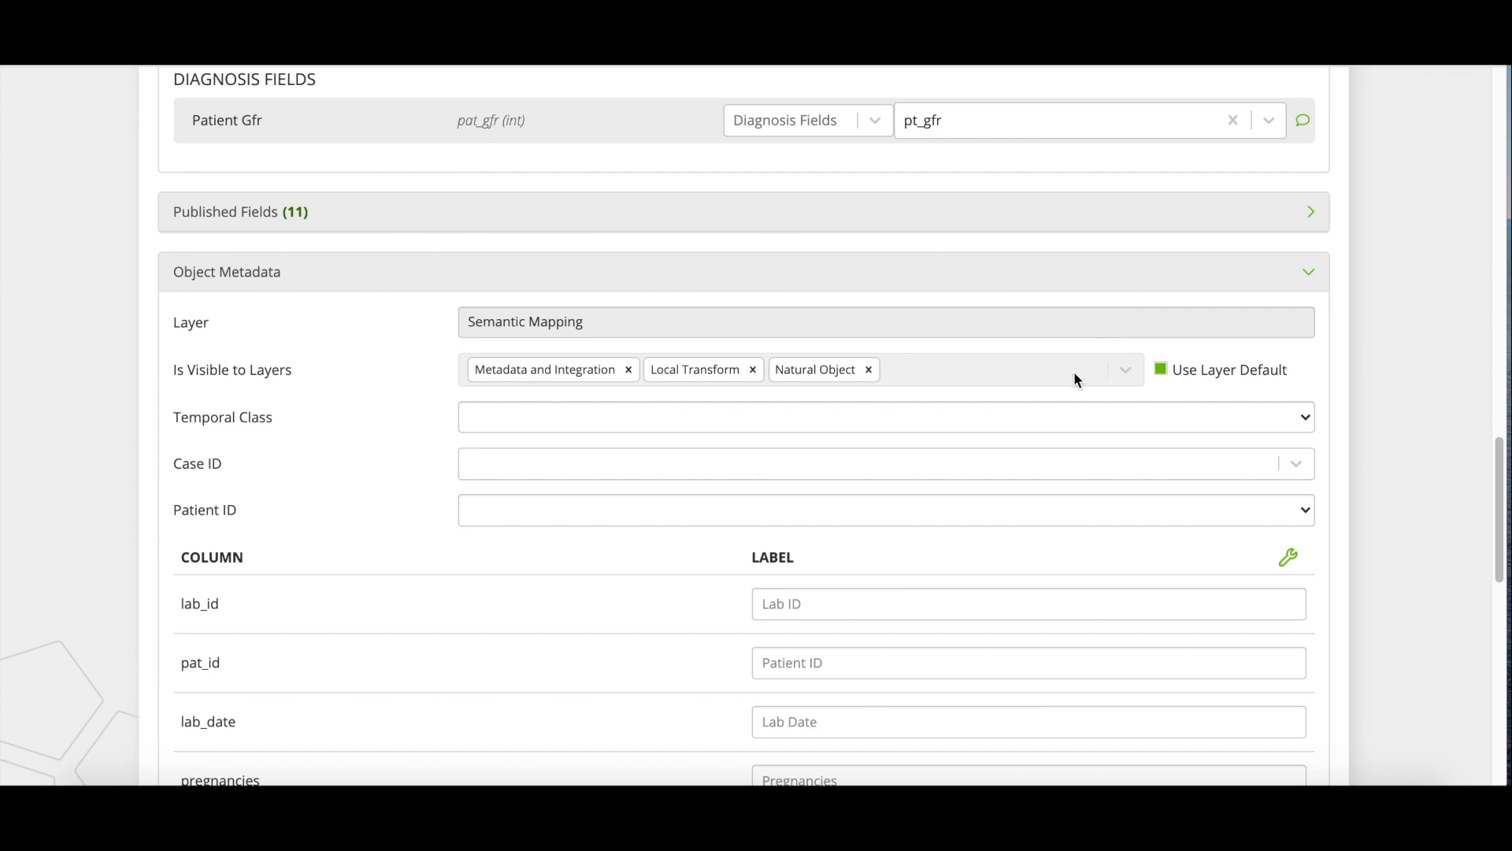
left_click(837, 418)
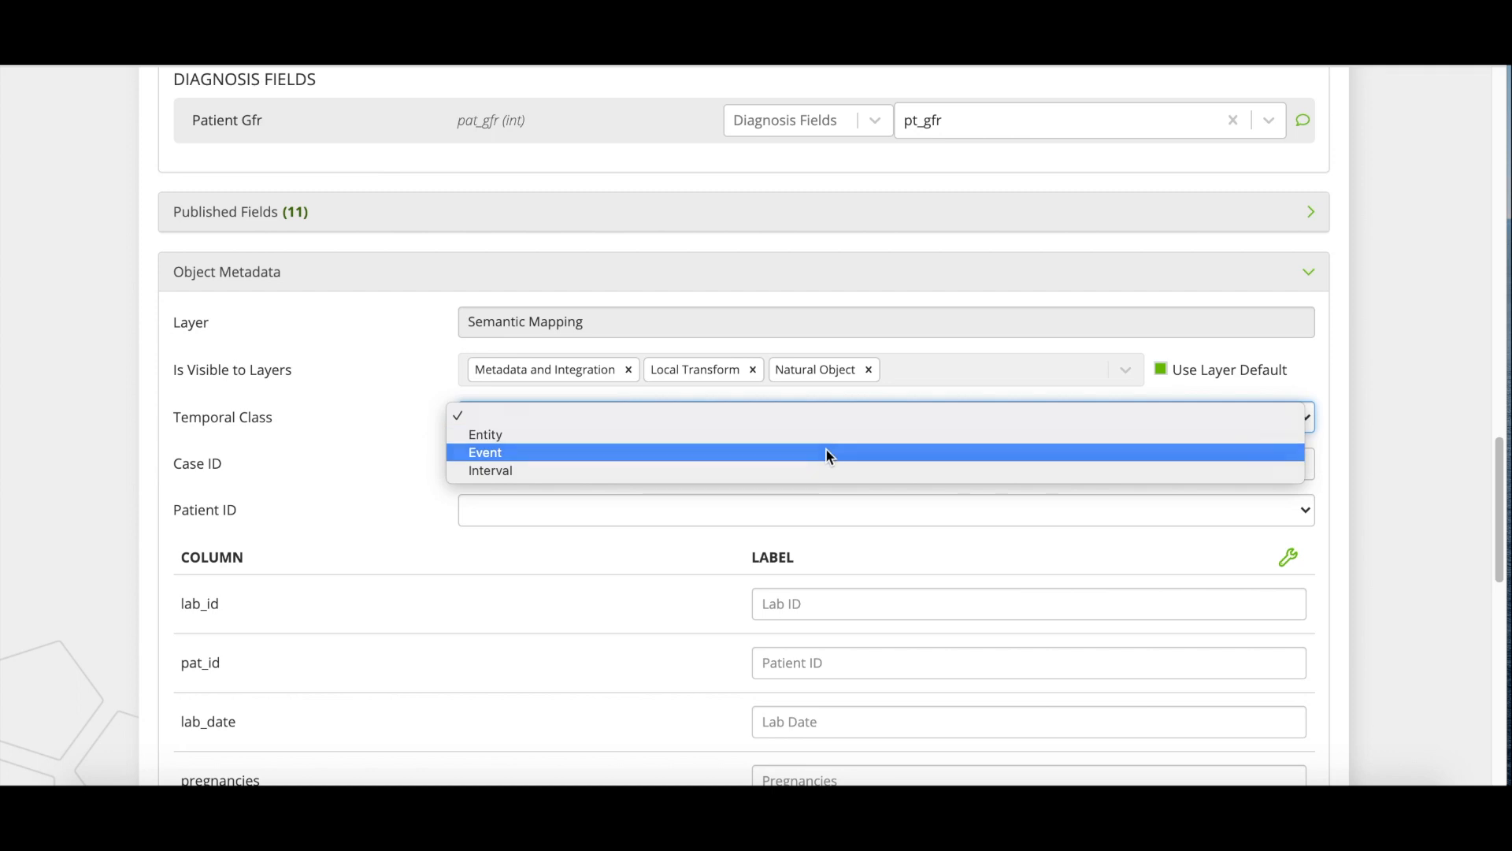
left_click(826, 452)
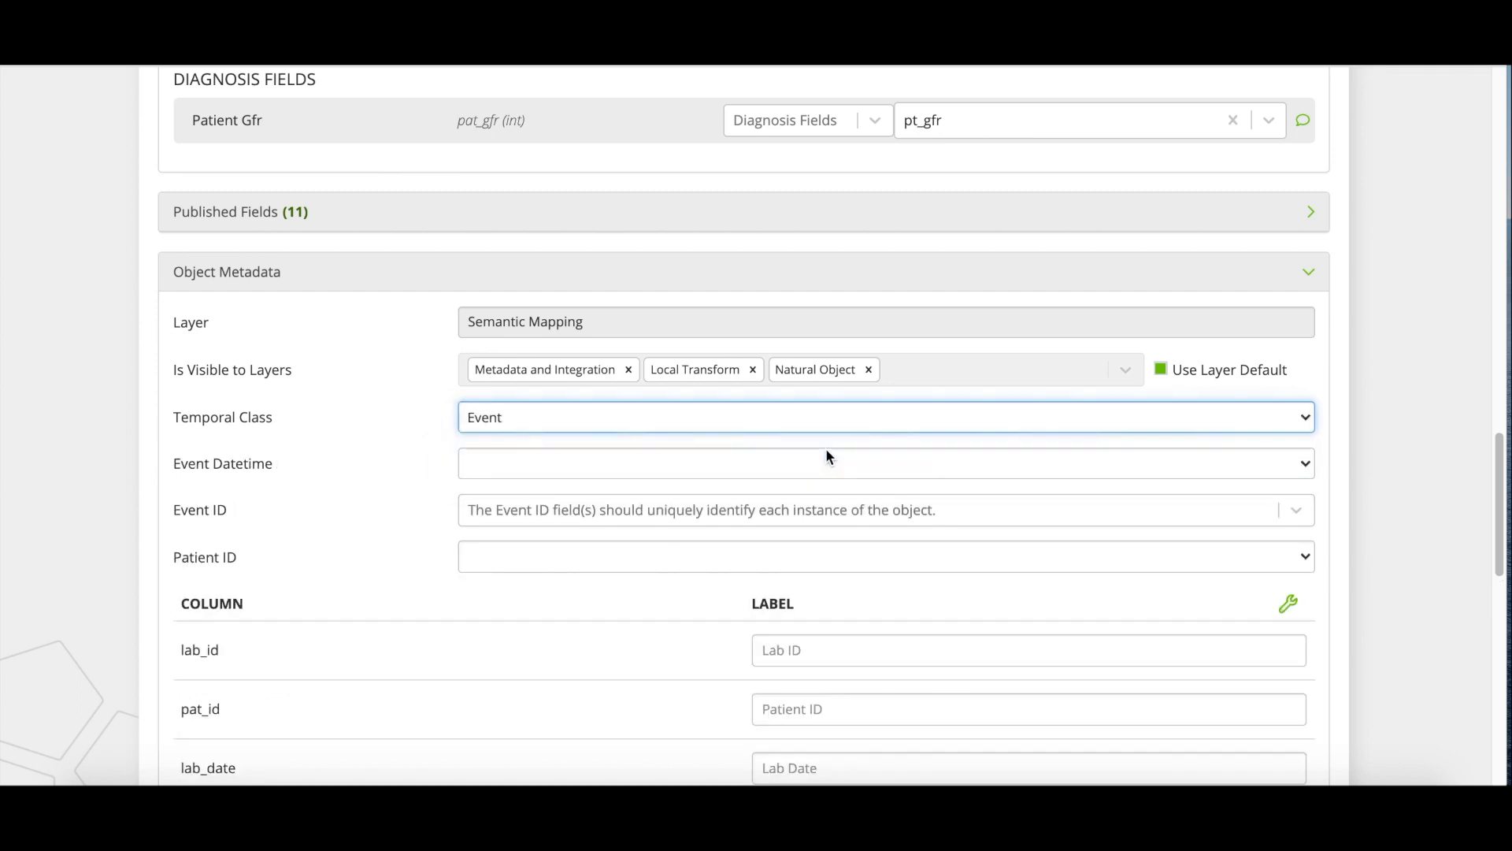
left_click(760, 465)
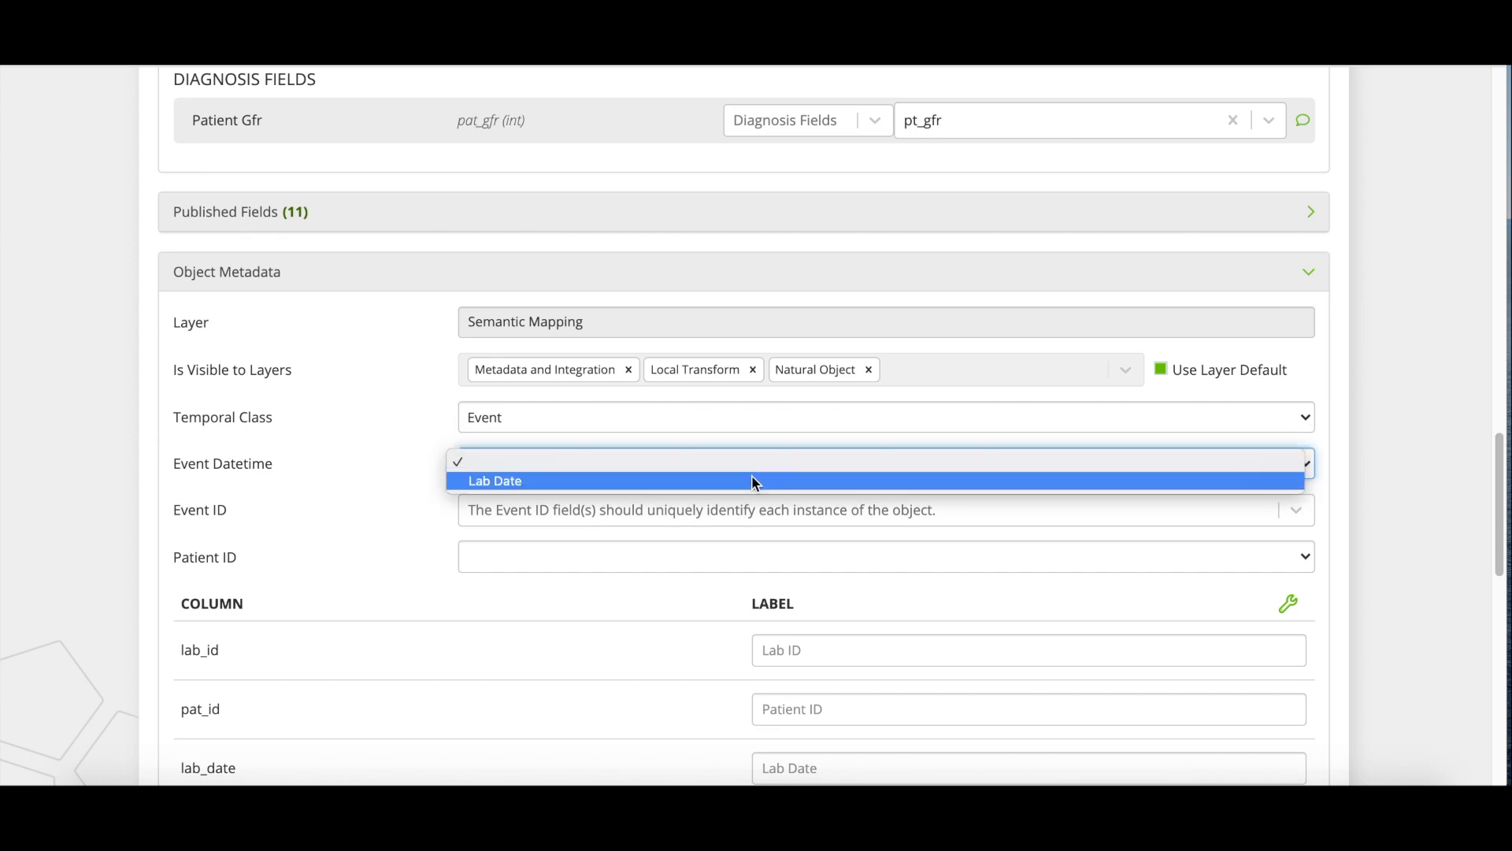
left_click(752, 478)
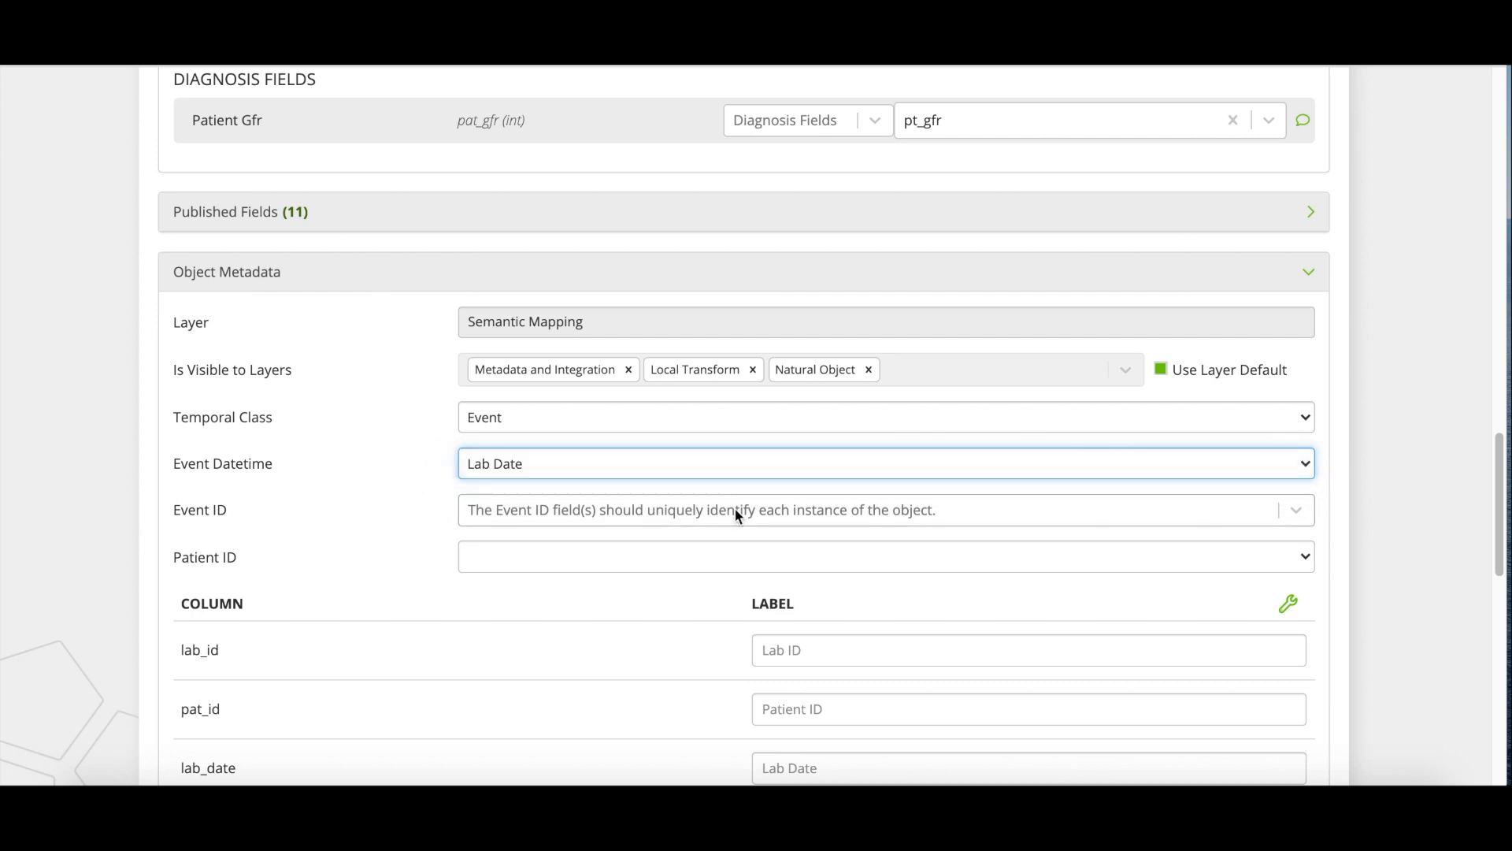
- Set the object's Event ID to the Lab ID field and its Patient ID to the Patient ID field
left_click(735, 509)
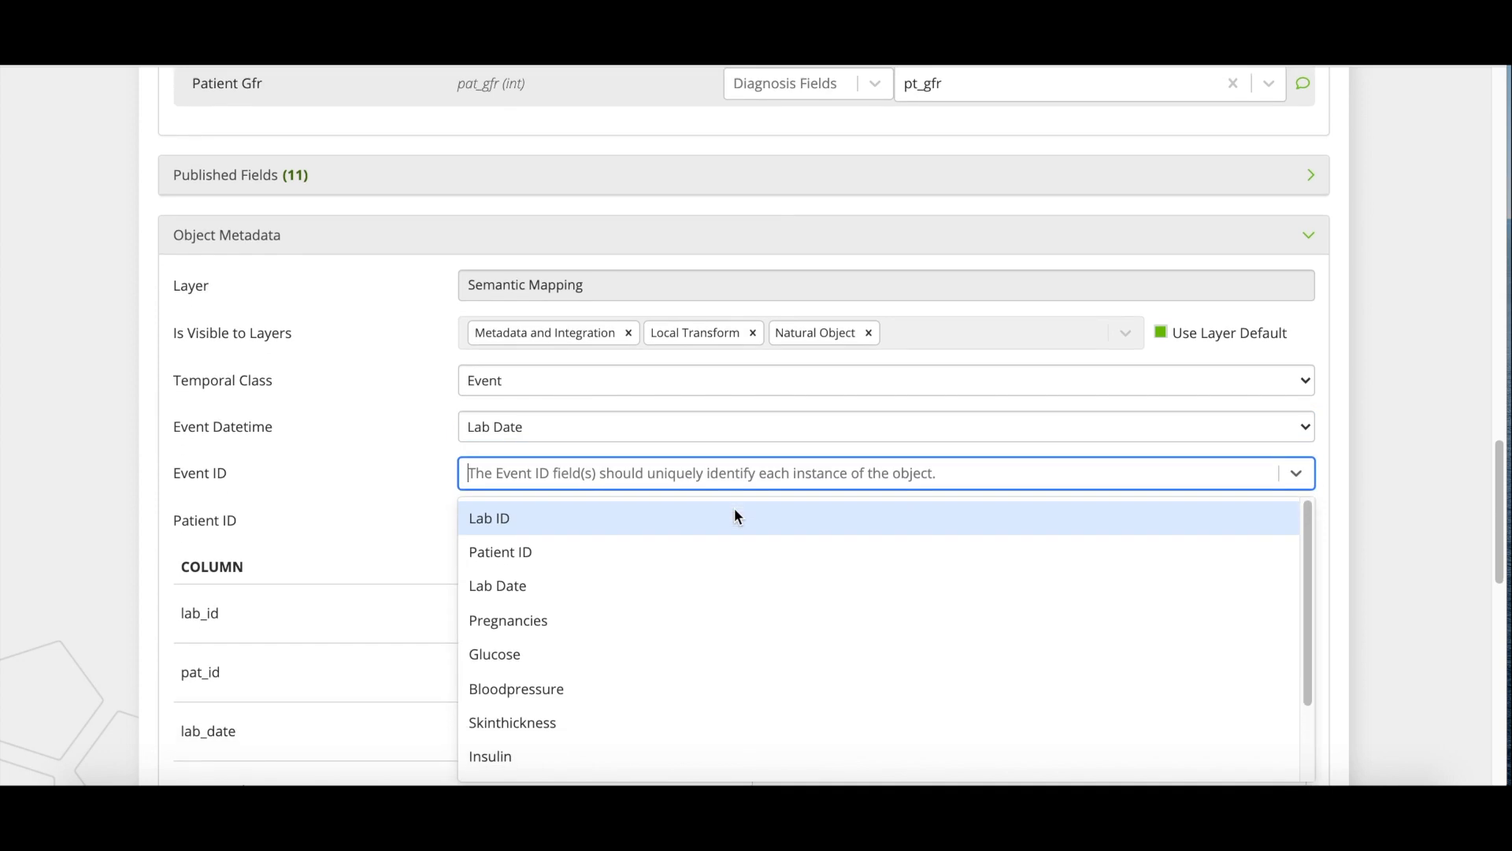
left_click(734, 516)
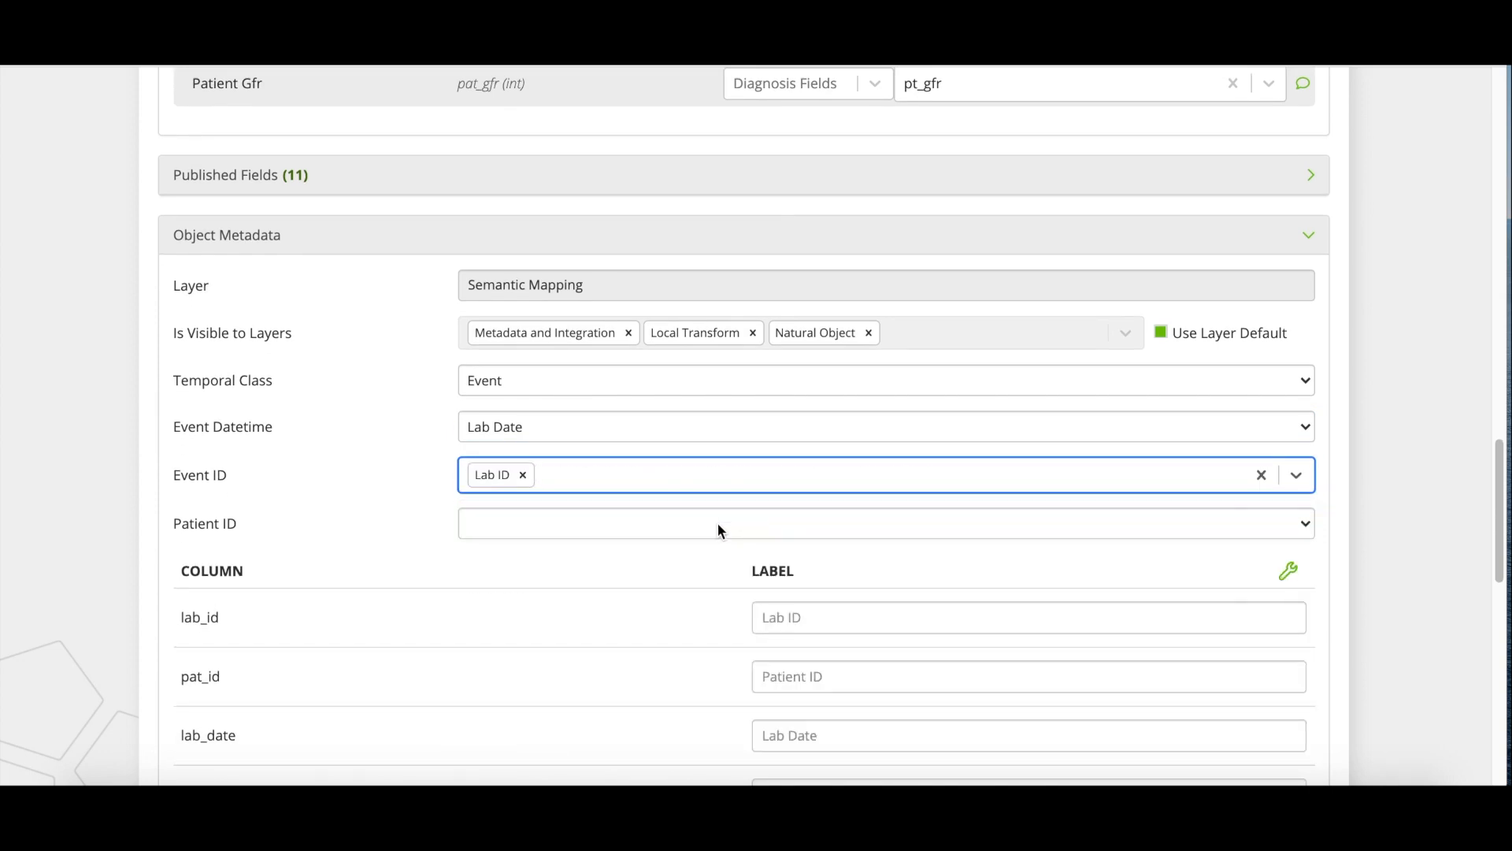
left_click(714, 528)
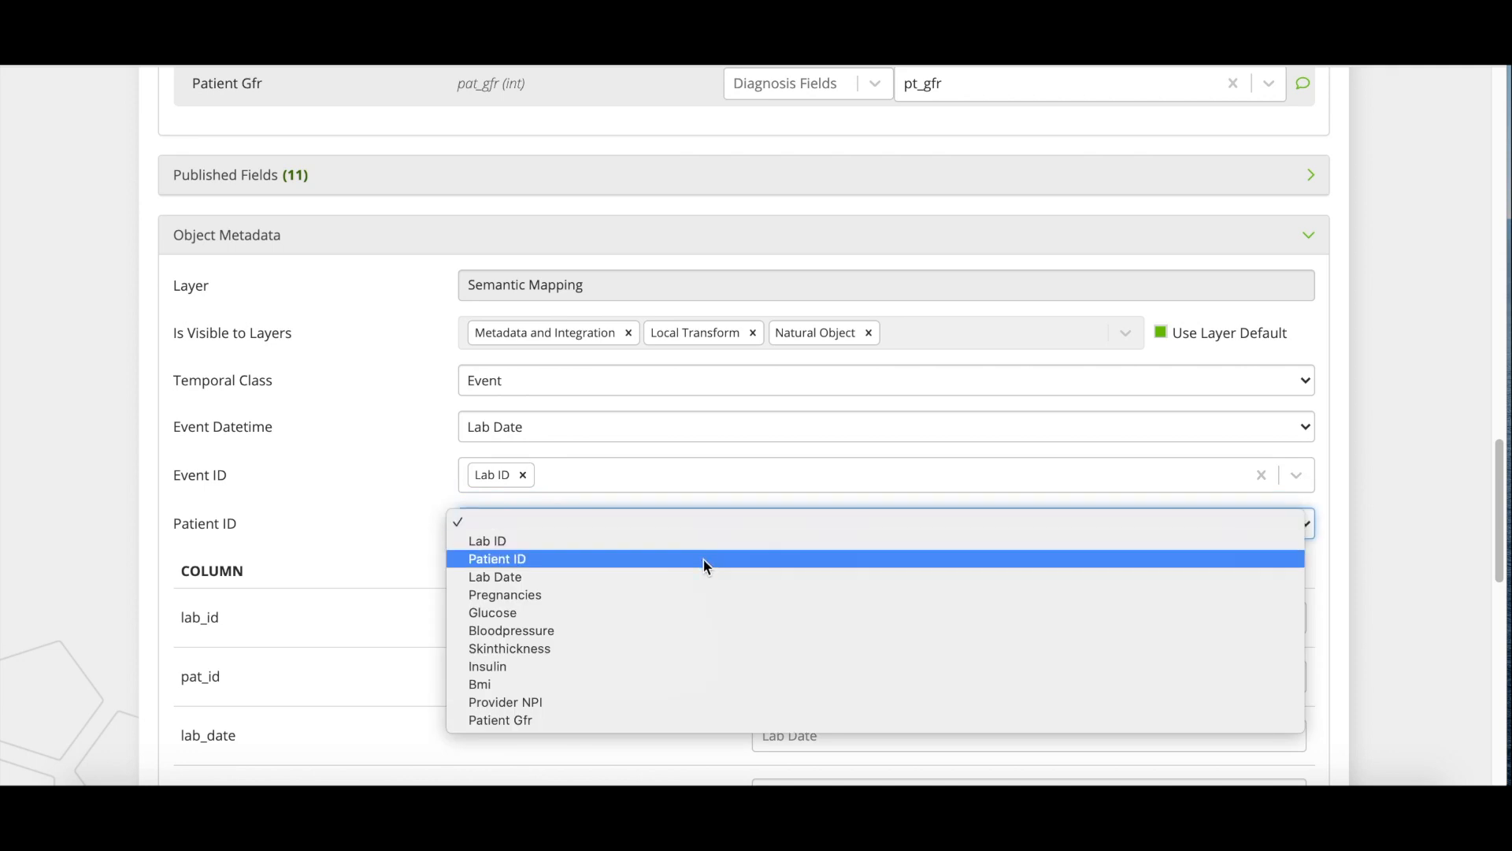
left_click(703, 560)
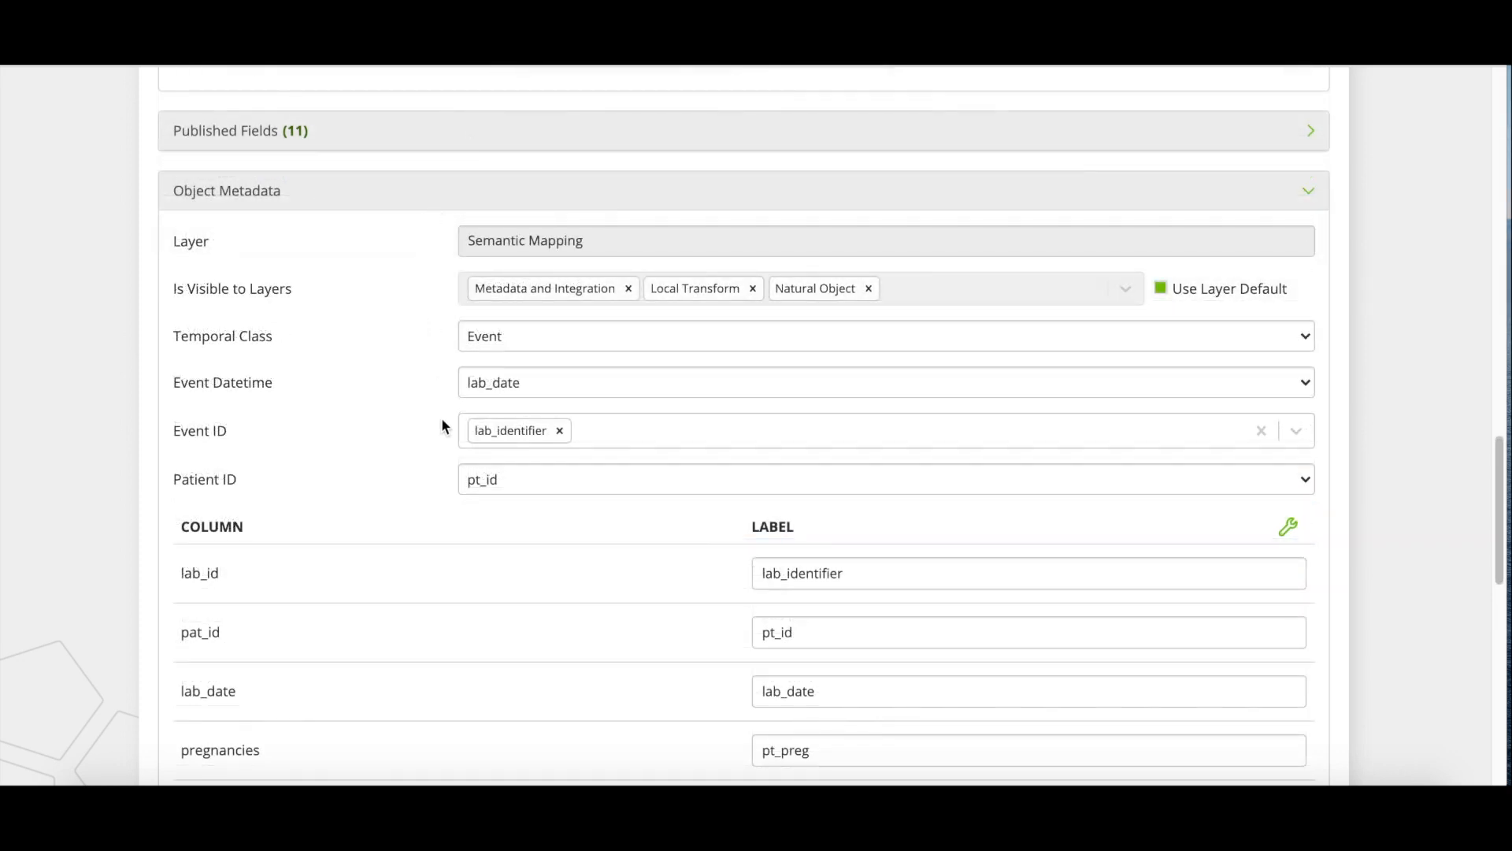
- Link the term [CKD] Outpatient GFR Lab to the object
scroll(456, 527, "down", 5)
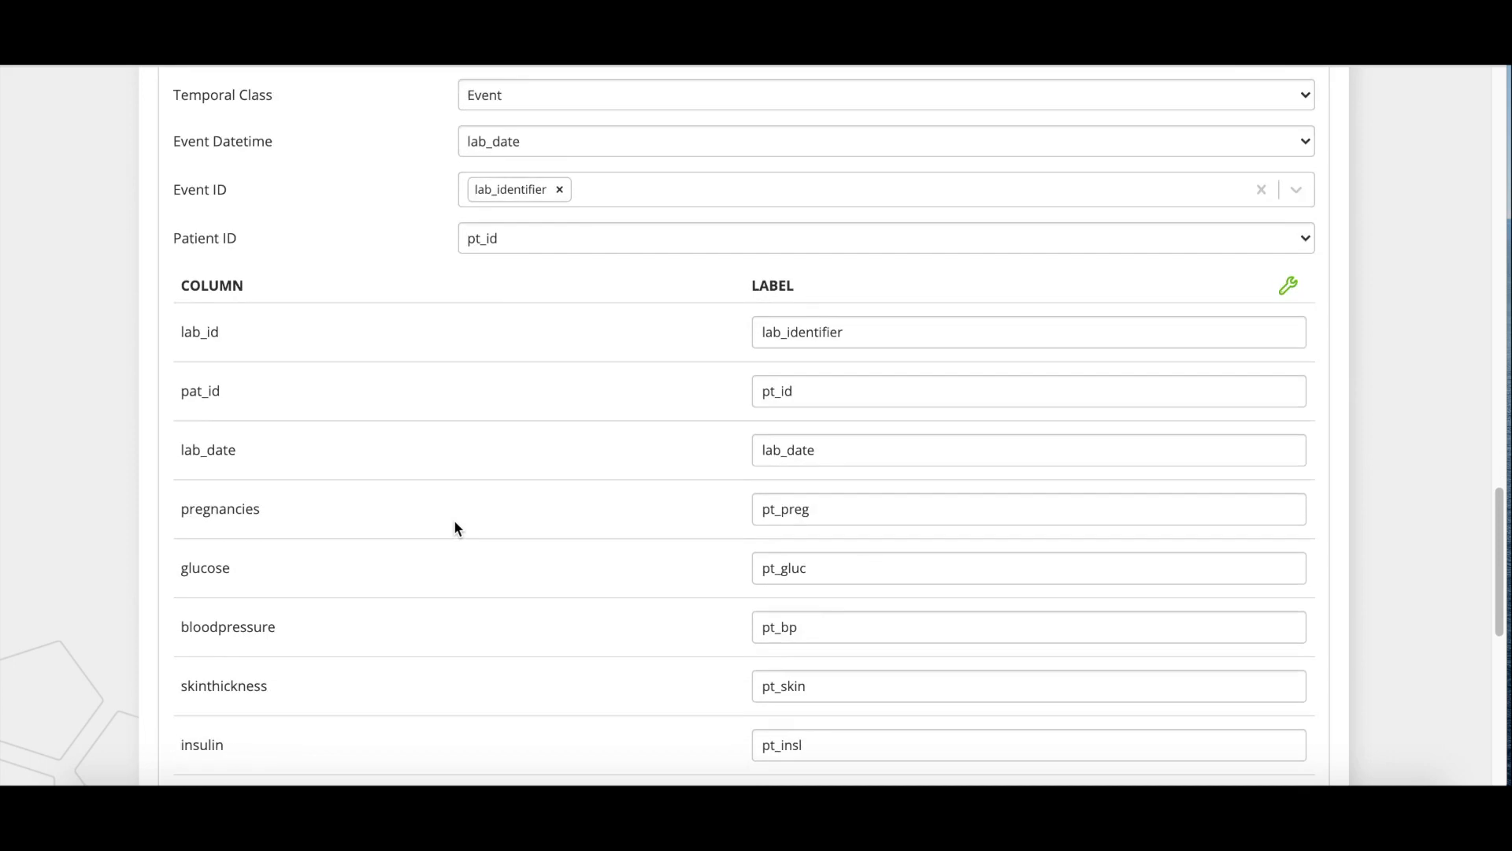
scroll(455, 528, "down", 8)
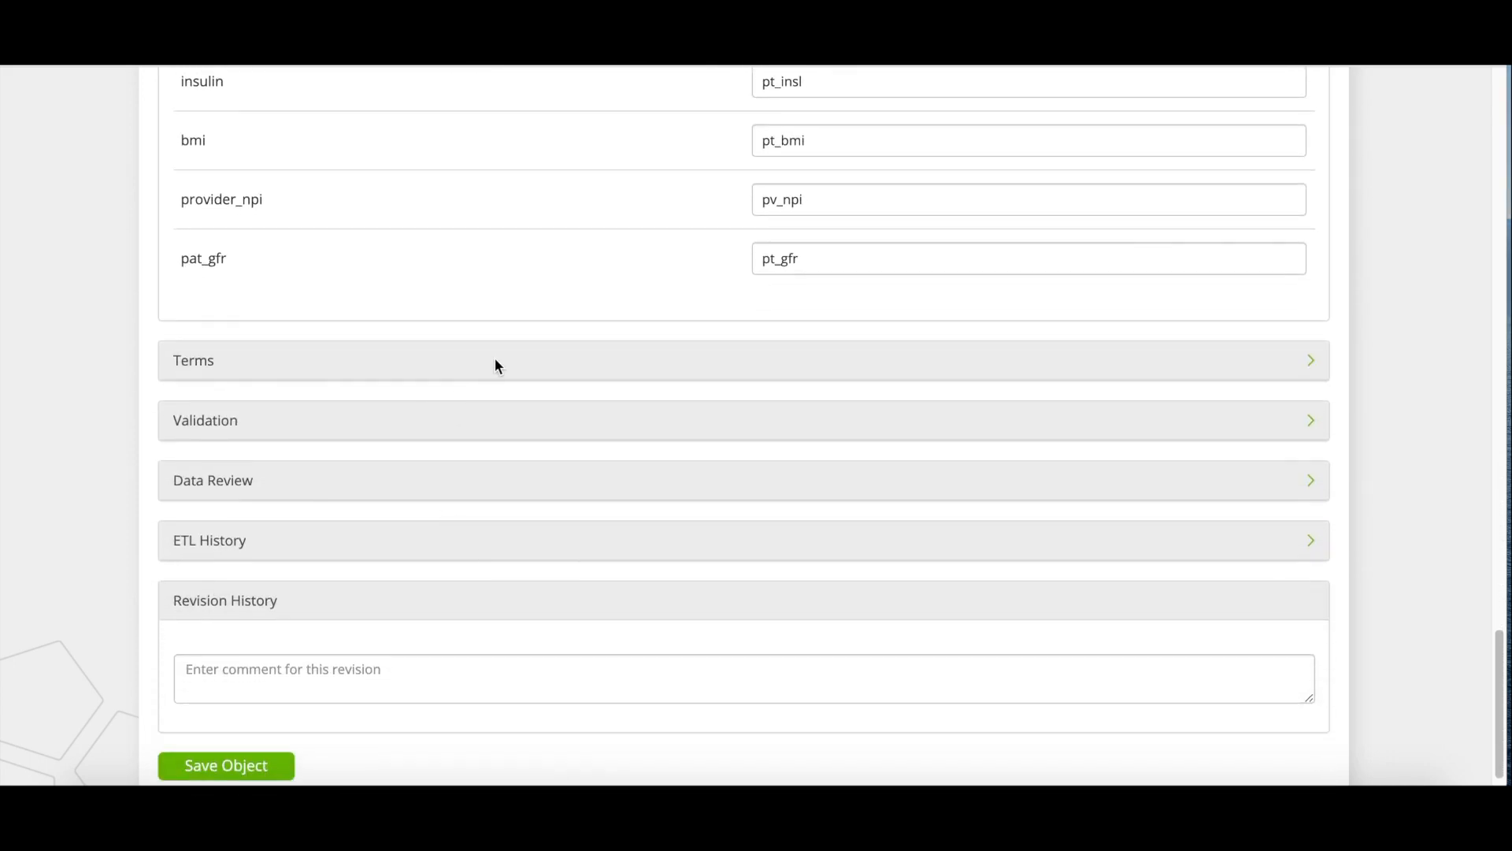
left_click(497, 364)
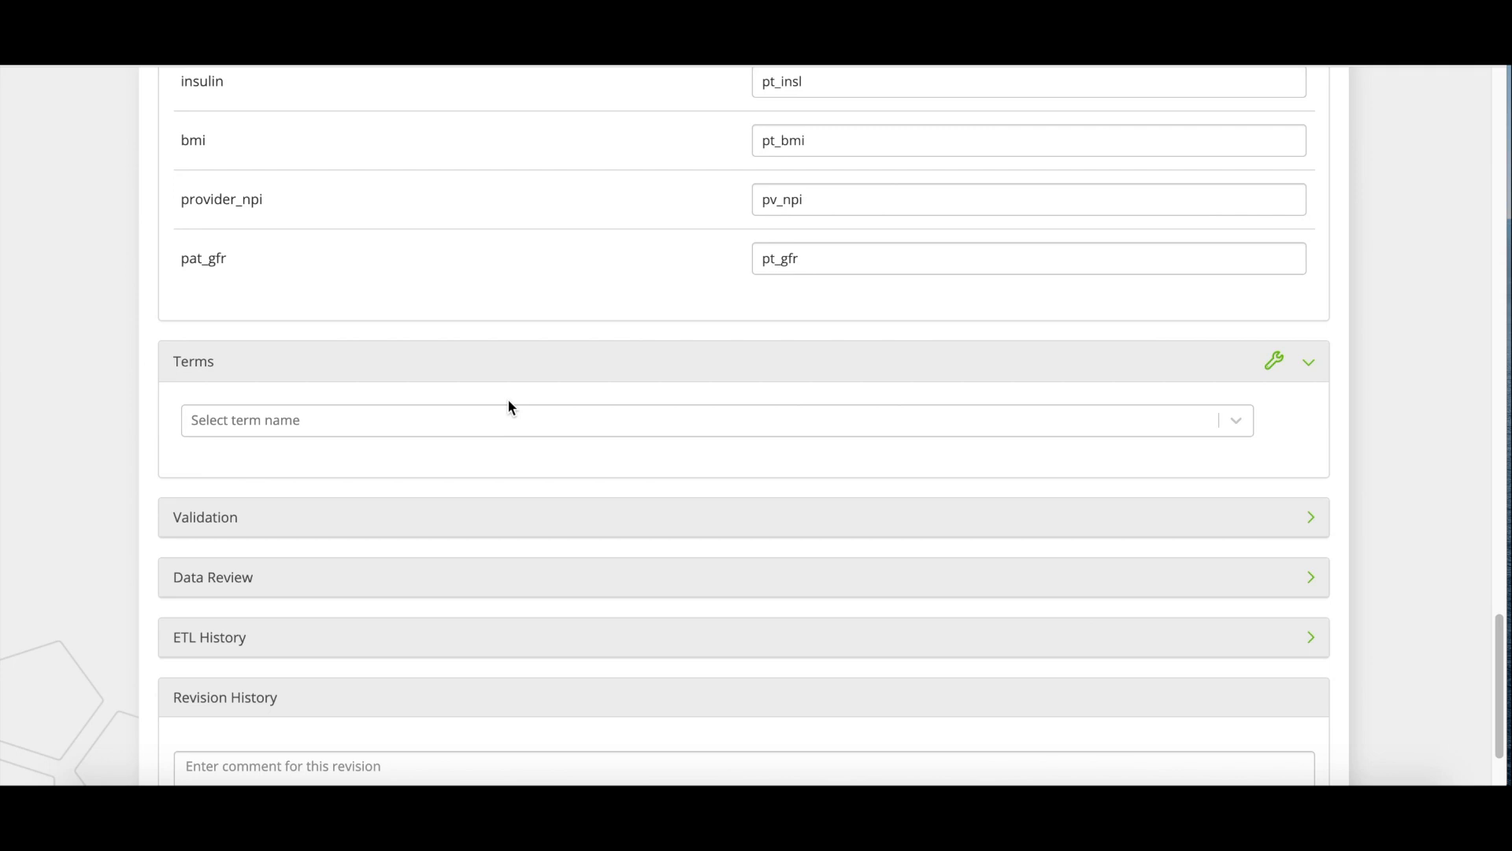
left_click(517, 427)
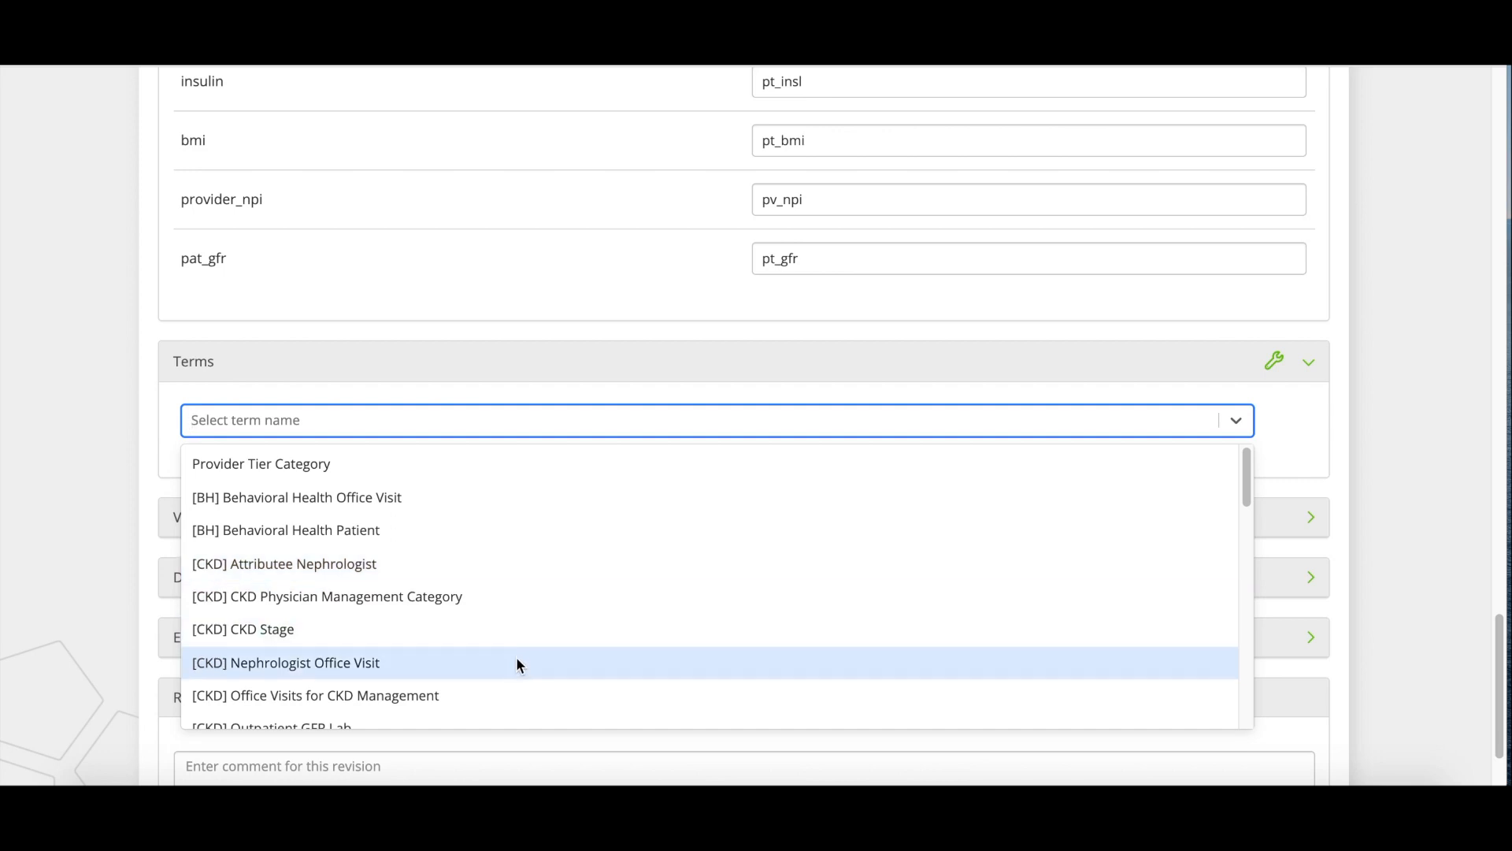
scroll(517, 655, "down", 3)
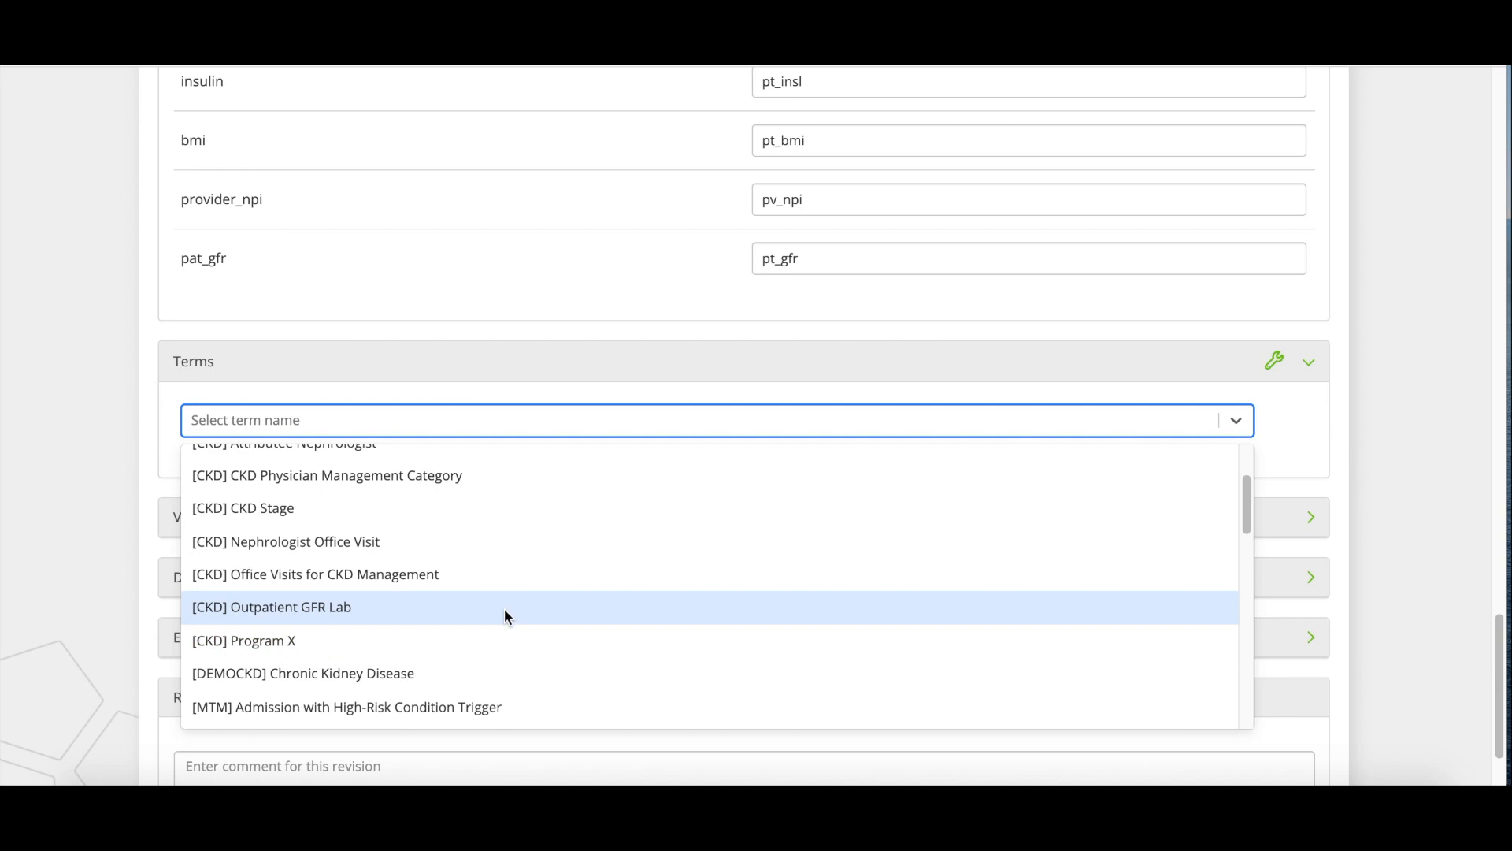
left_click(504, 610)
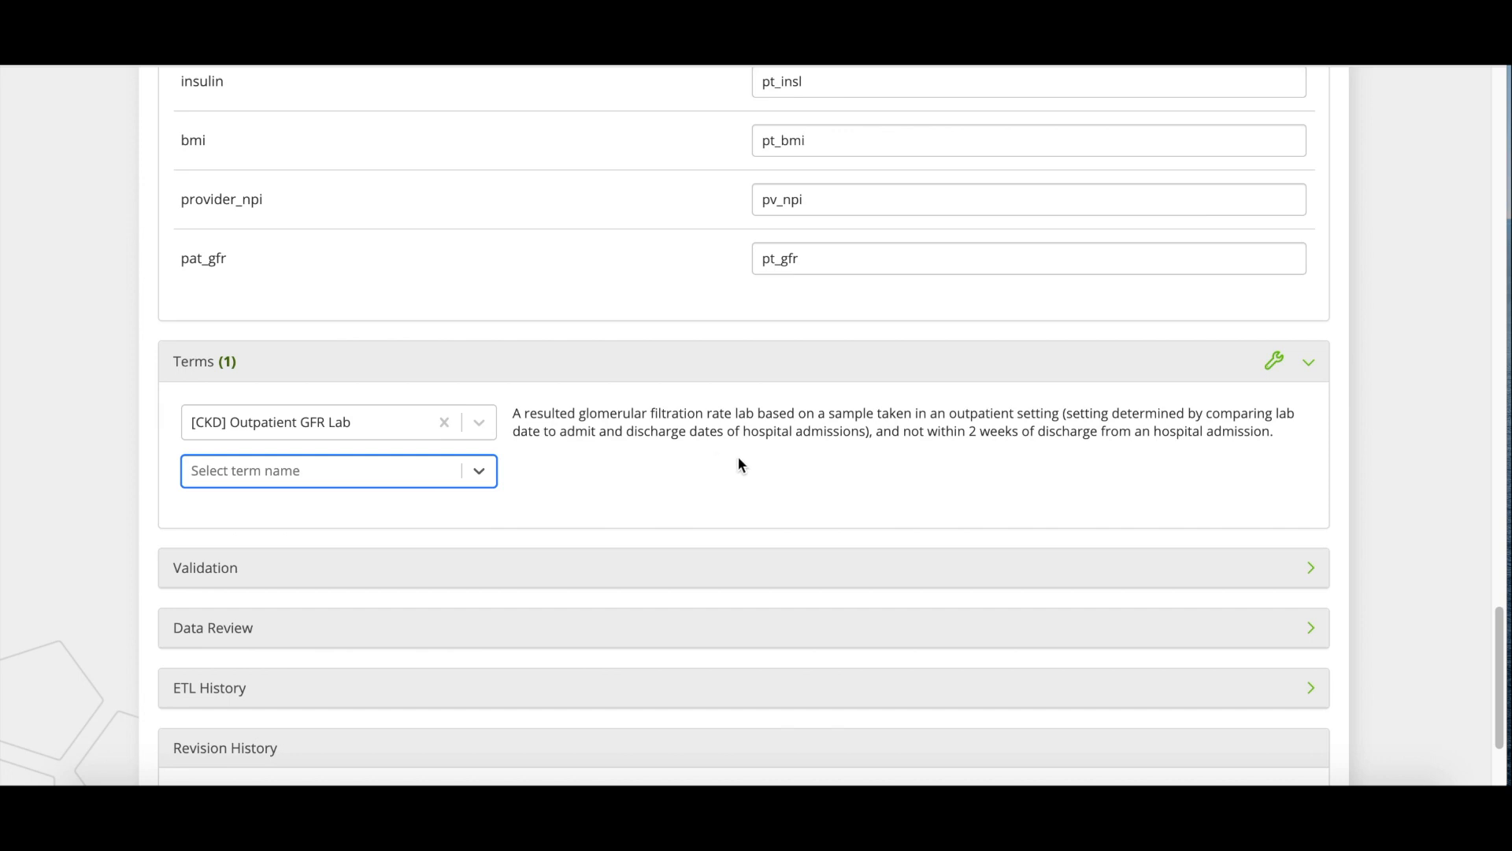
- Go to the term management page and start a new term under a newly created namespace TRN
left_click(1273, 366)
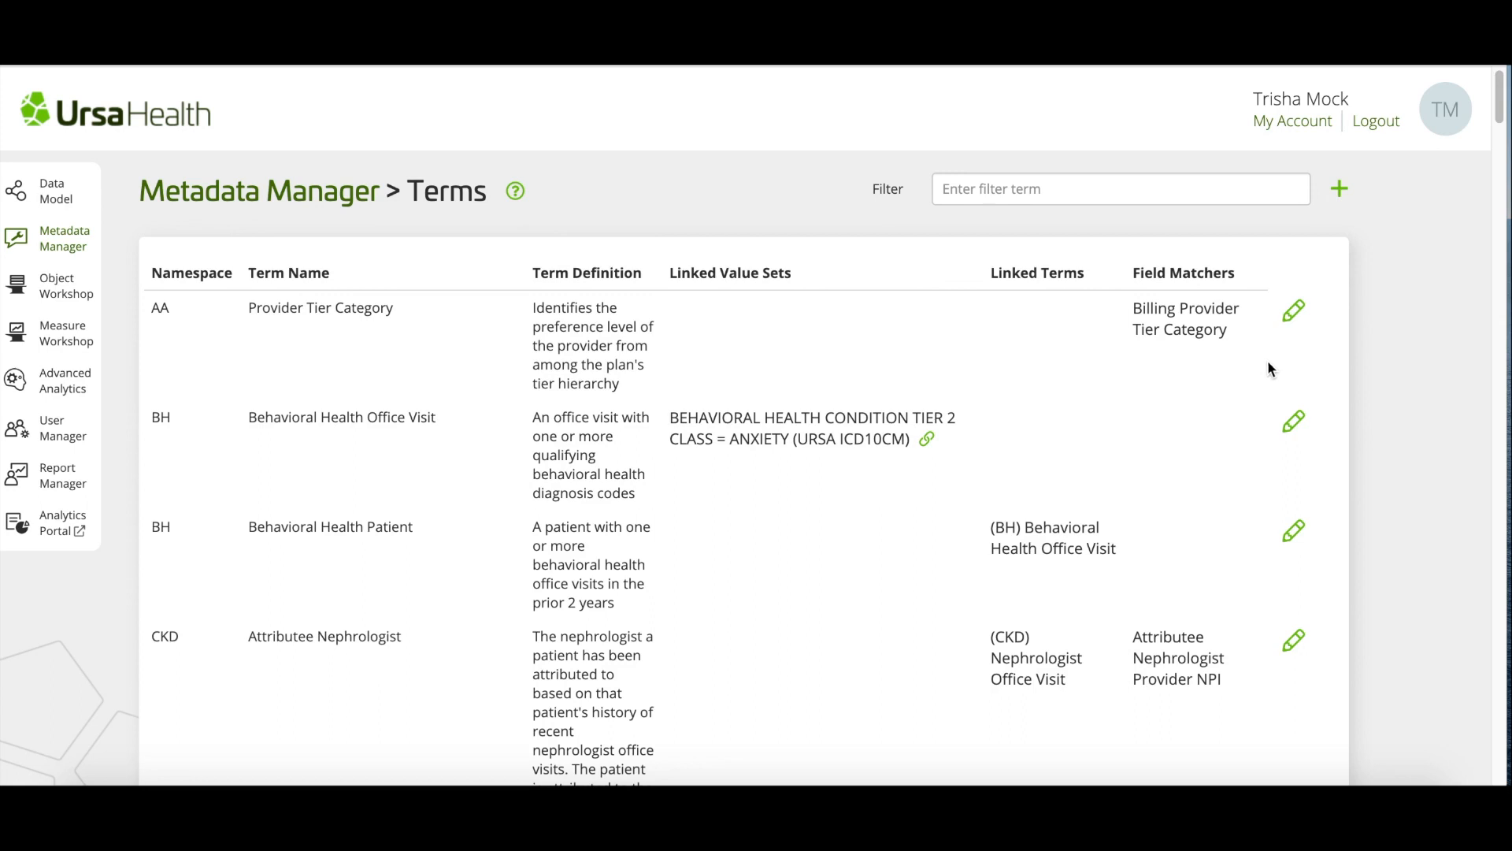
left_click(1340, 192)
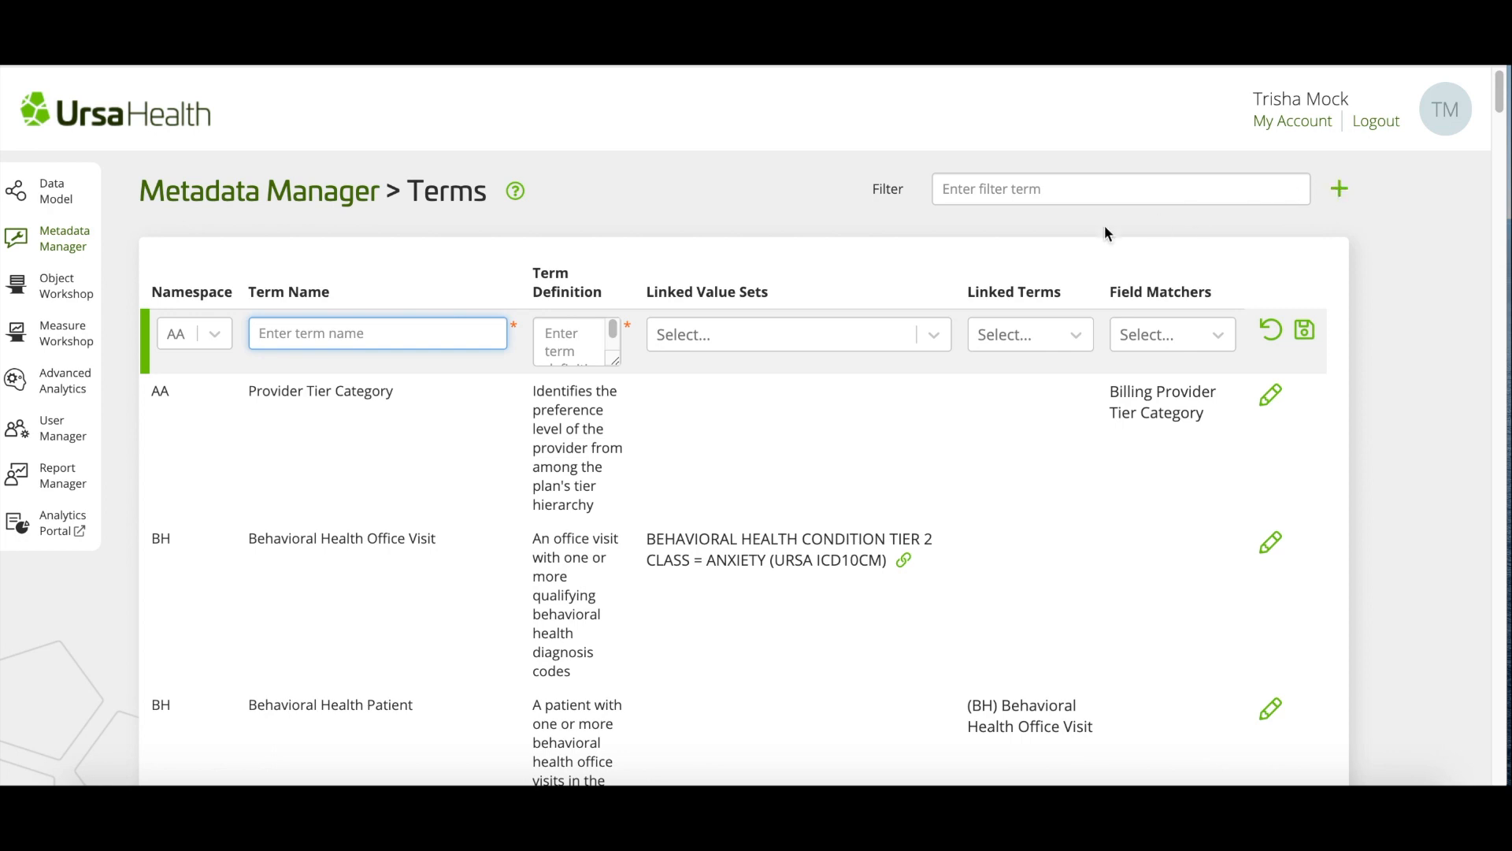
left_click(215, 333)
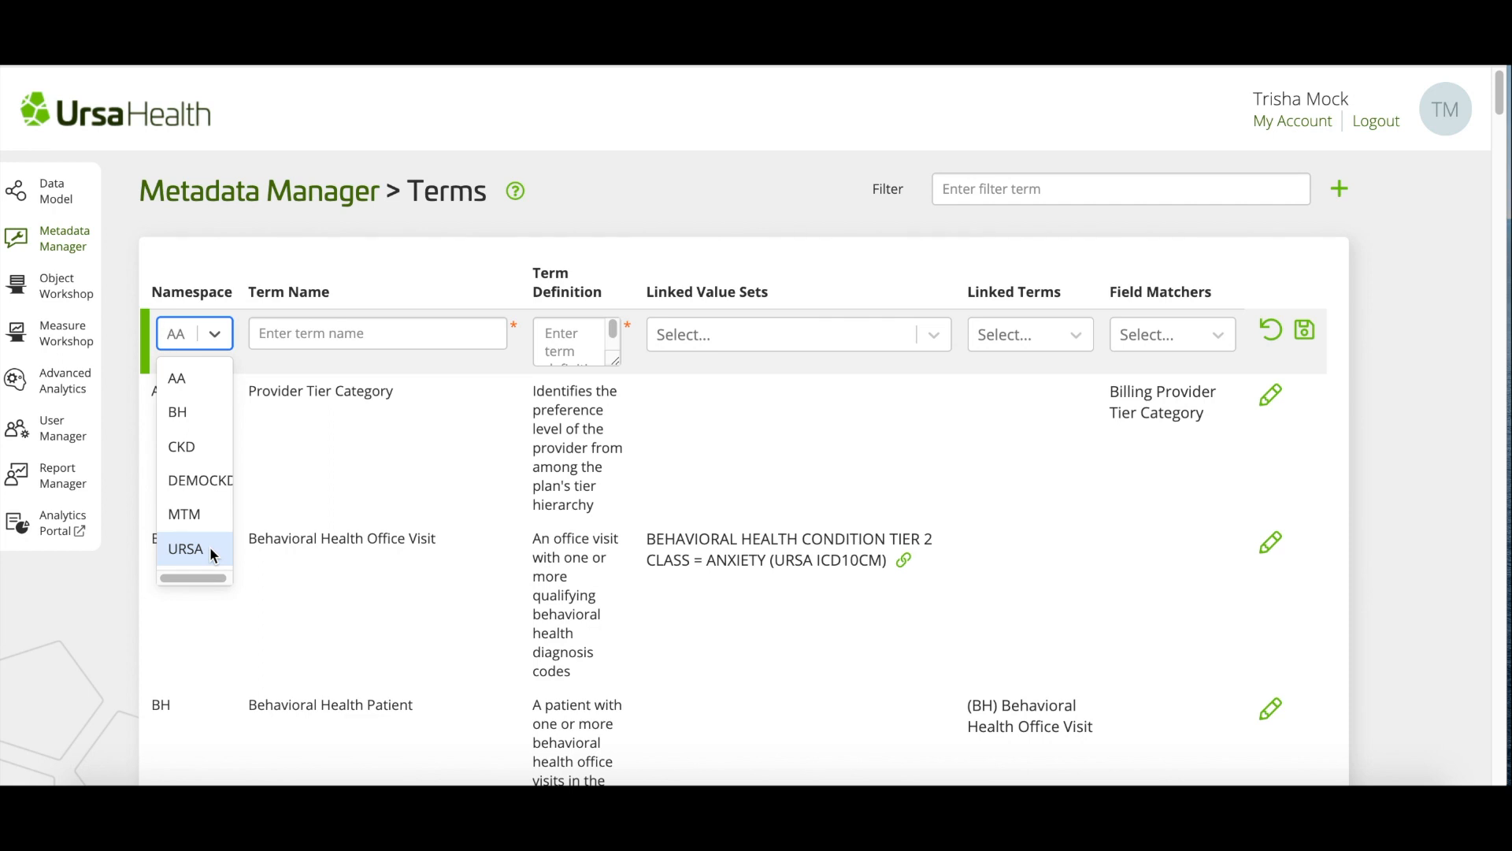
type("TRN")
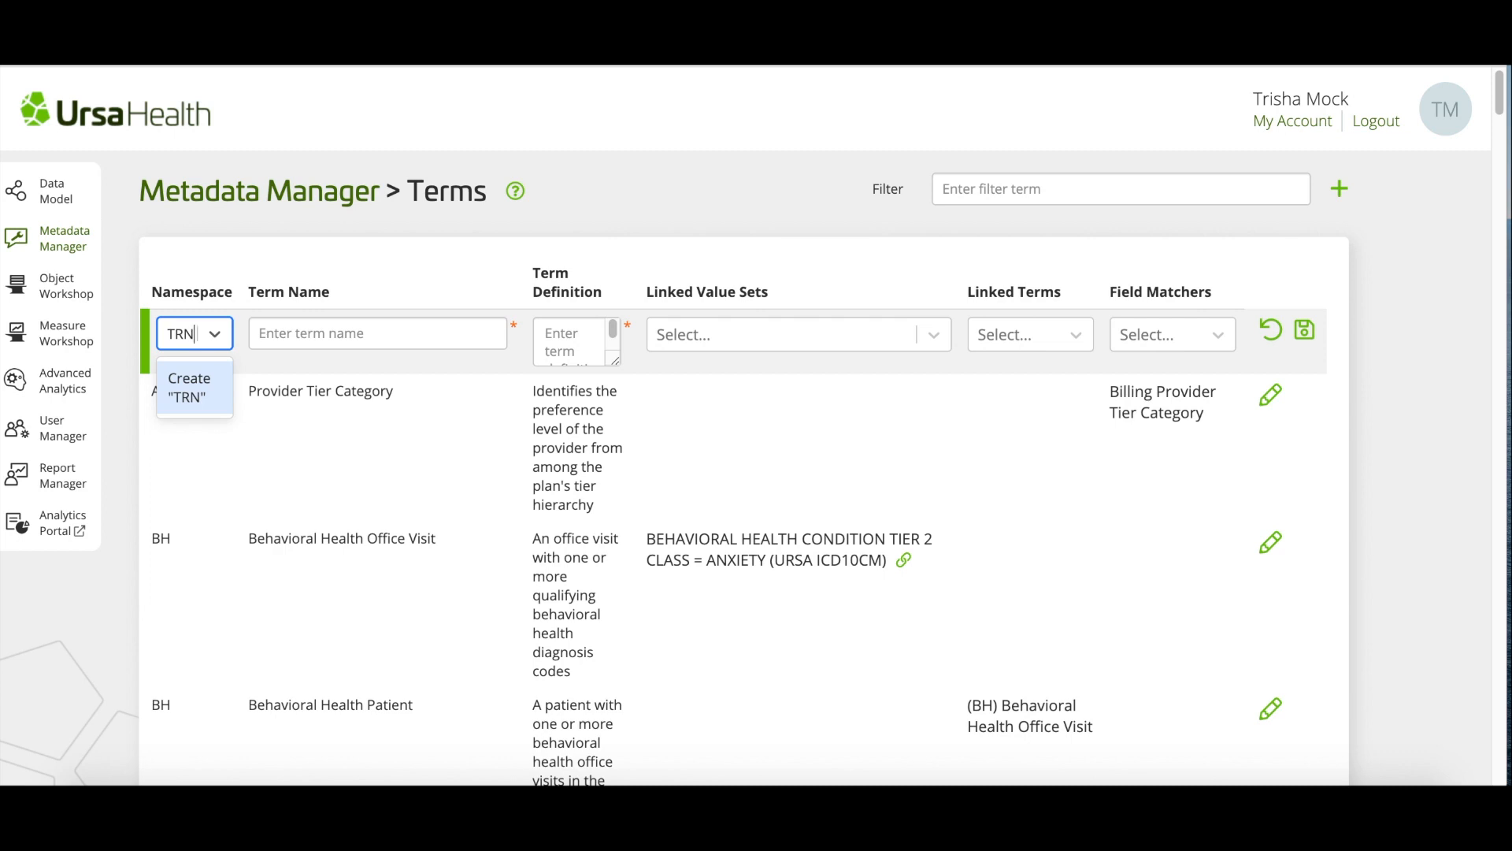
key("Return")
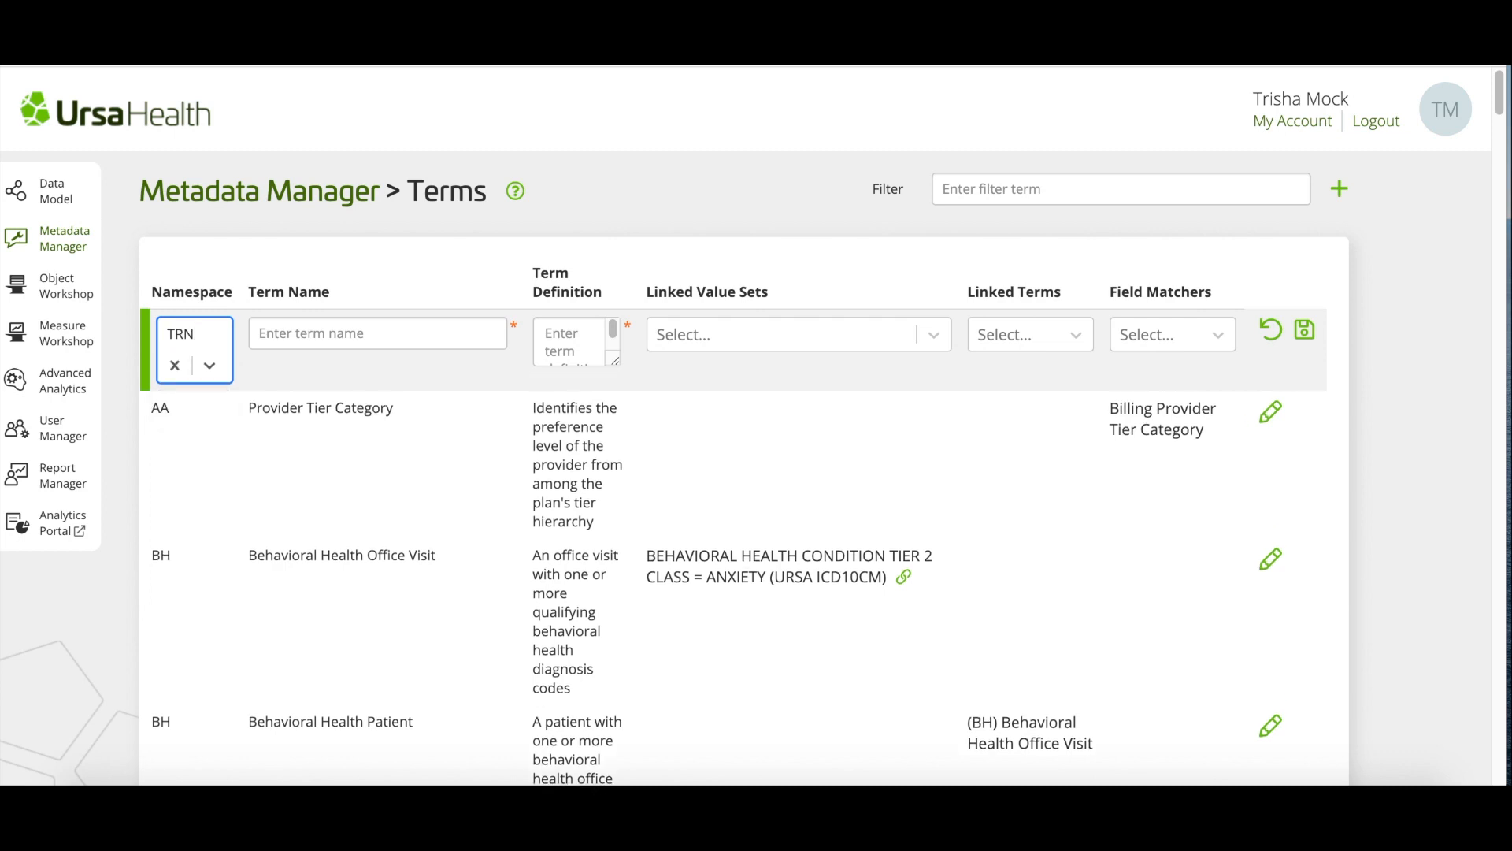
- Name the new term "Outpatient BMI Reading" and paste its Body Mass Index definition, removing the surrounding quotation marks
left_click(312, 334)
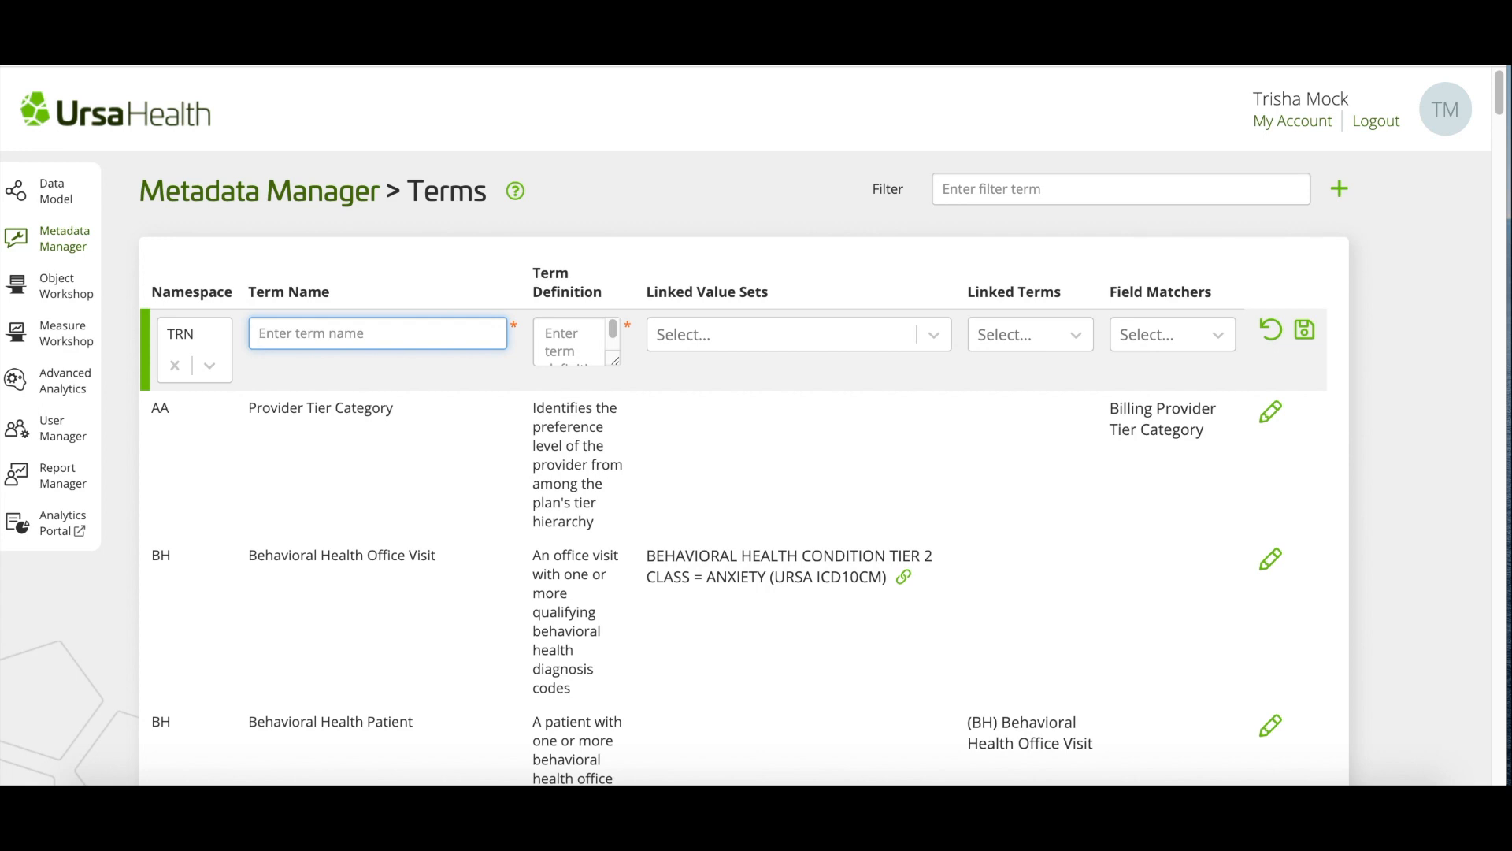
type("Outpatient BMI Reading")
left_click(545, 337)
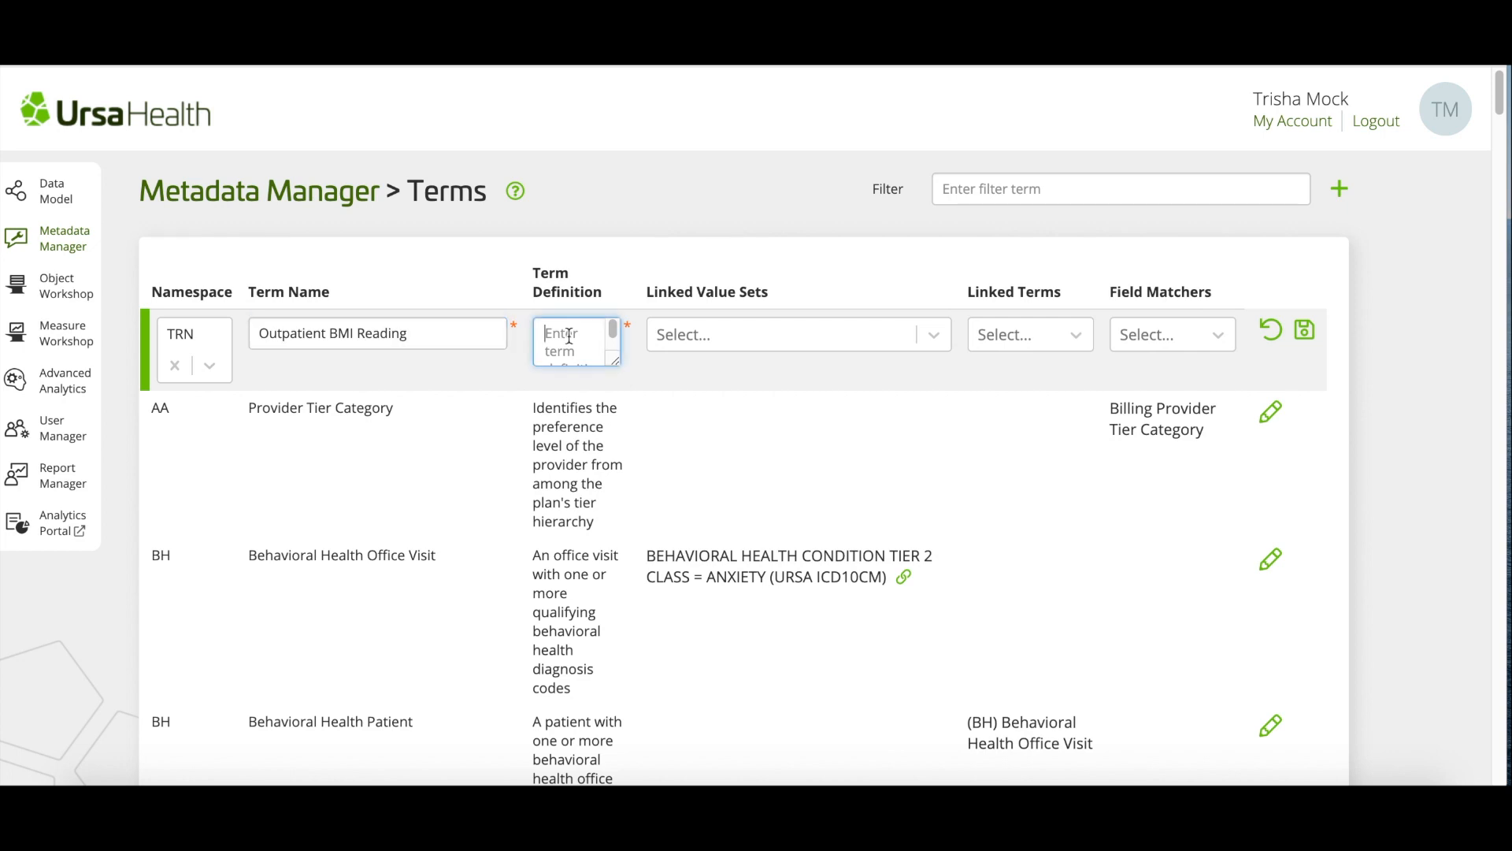
key("ctrl+v")
key("BackSpace")
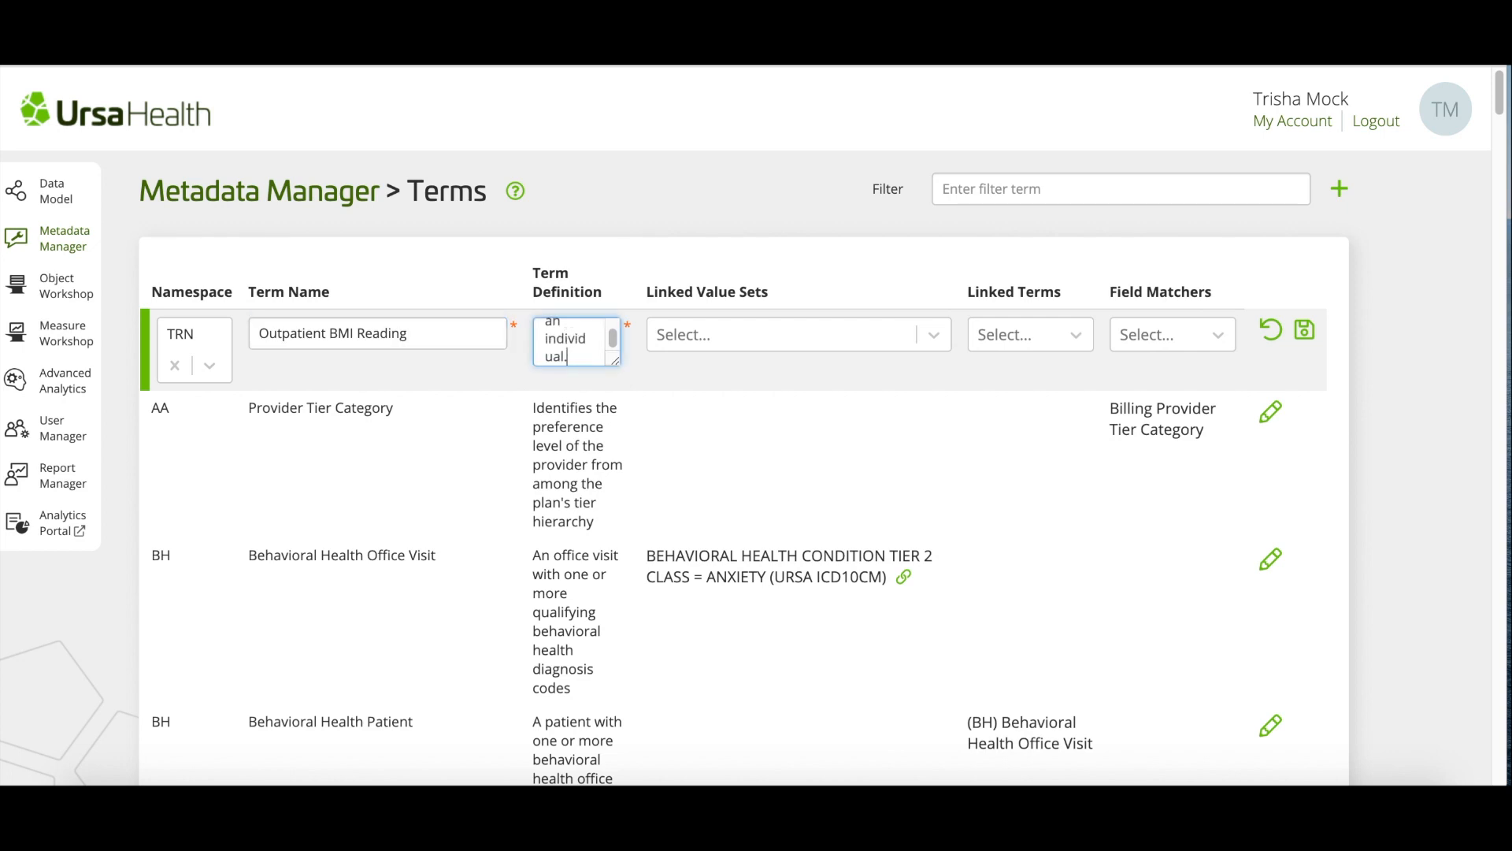
scroll(579, 341, "up", 6)
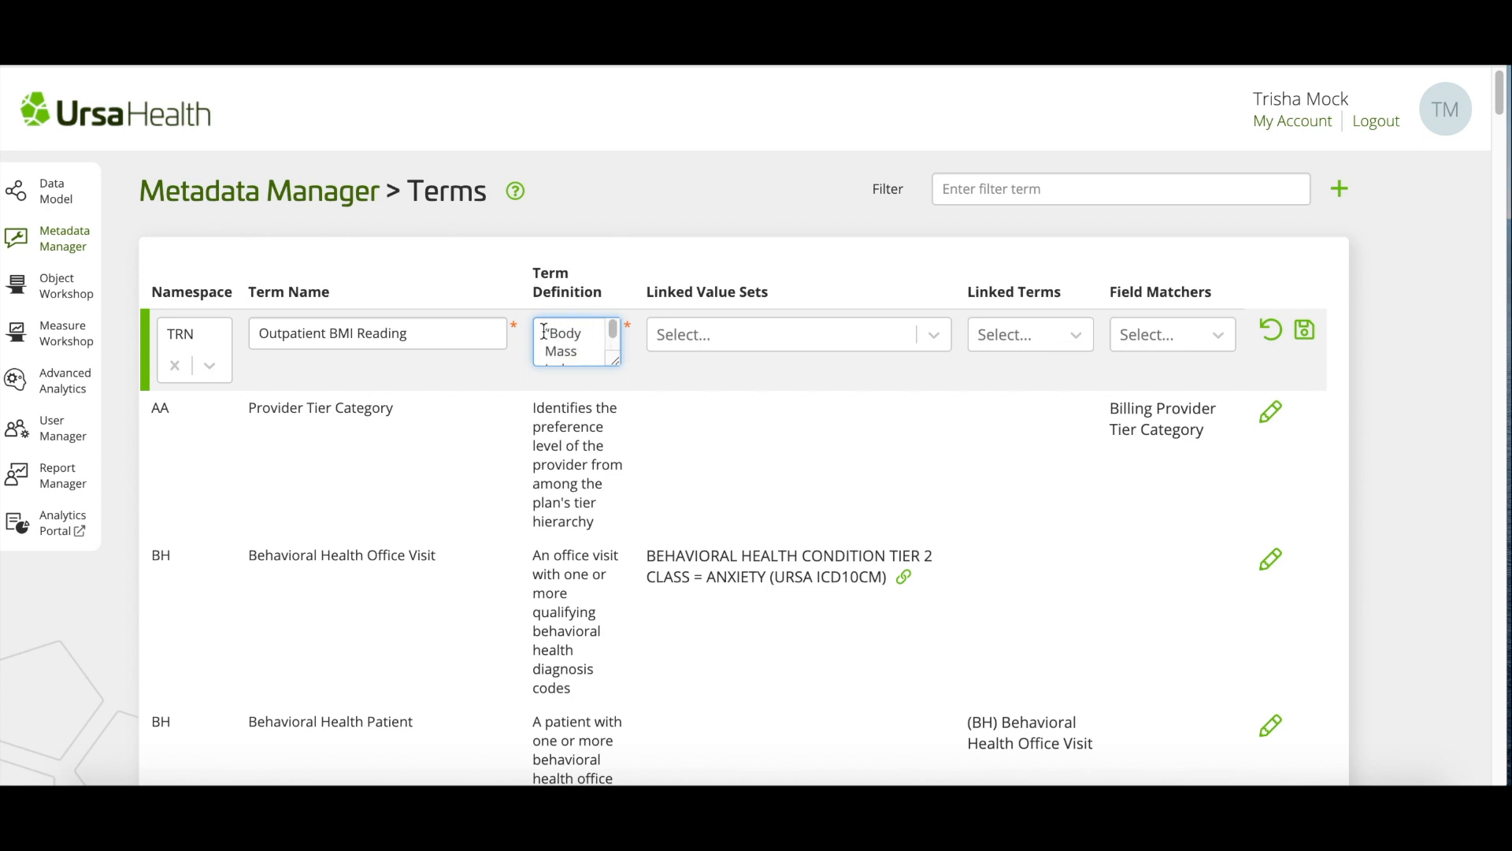
key("BackSpace")
key("Tab")
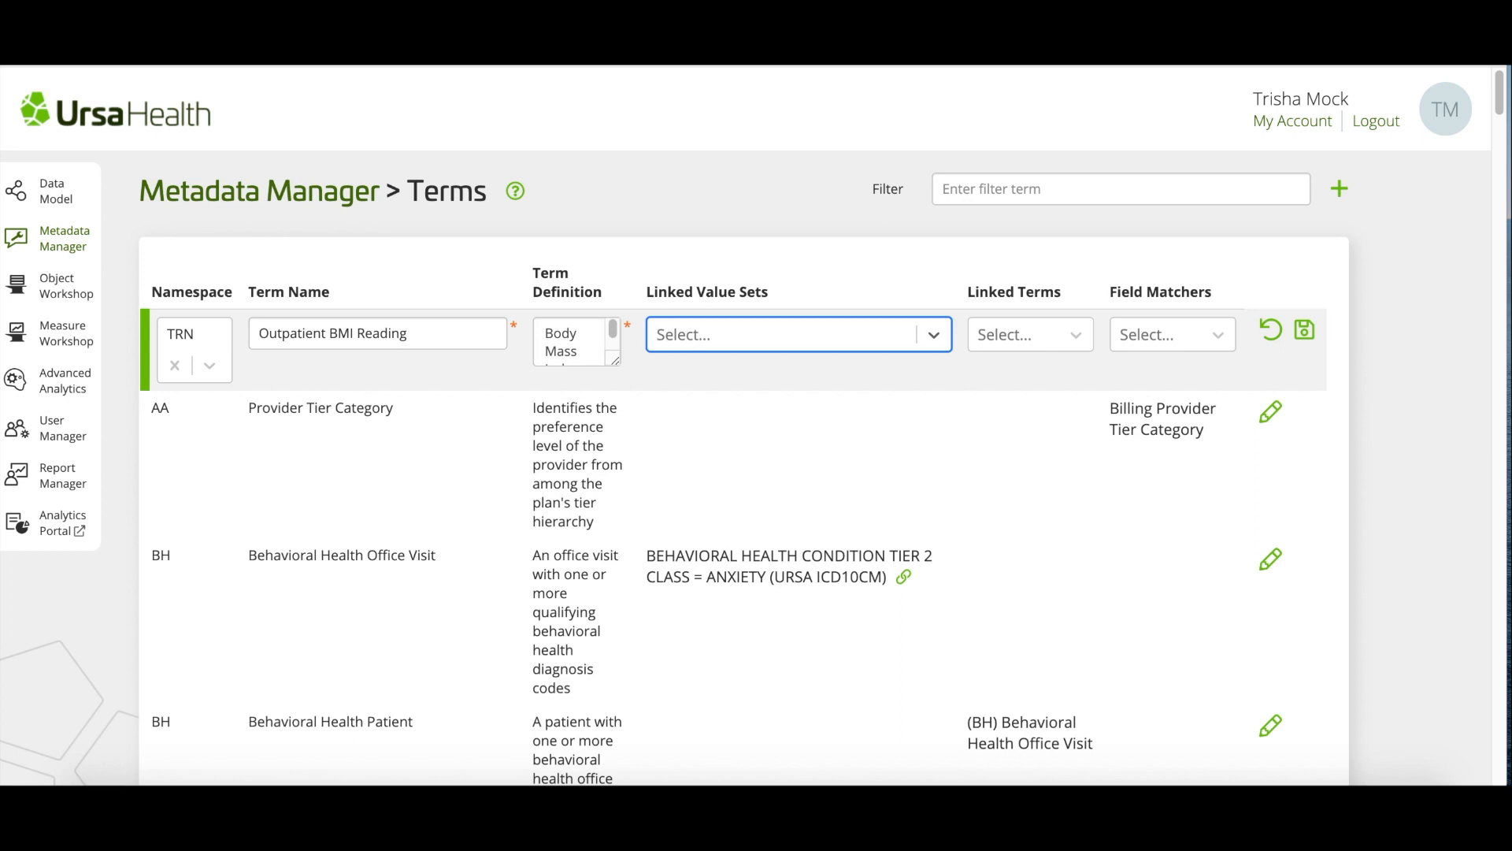
- Look through the available linked terms, leave the new term's linked value sets, linked terms and field matchers empty, and save the term
key("Tab")
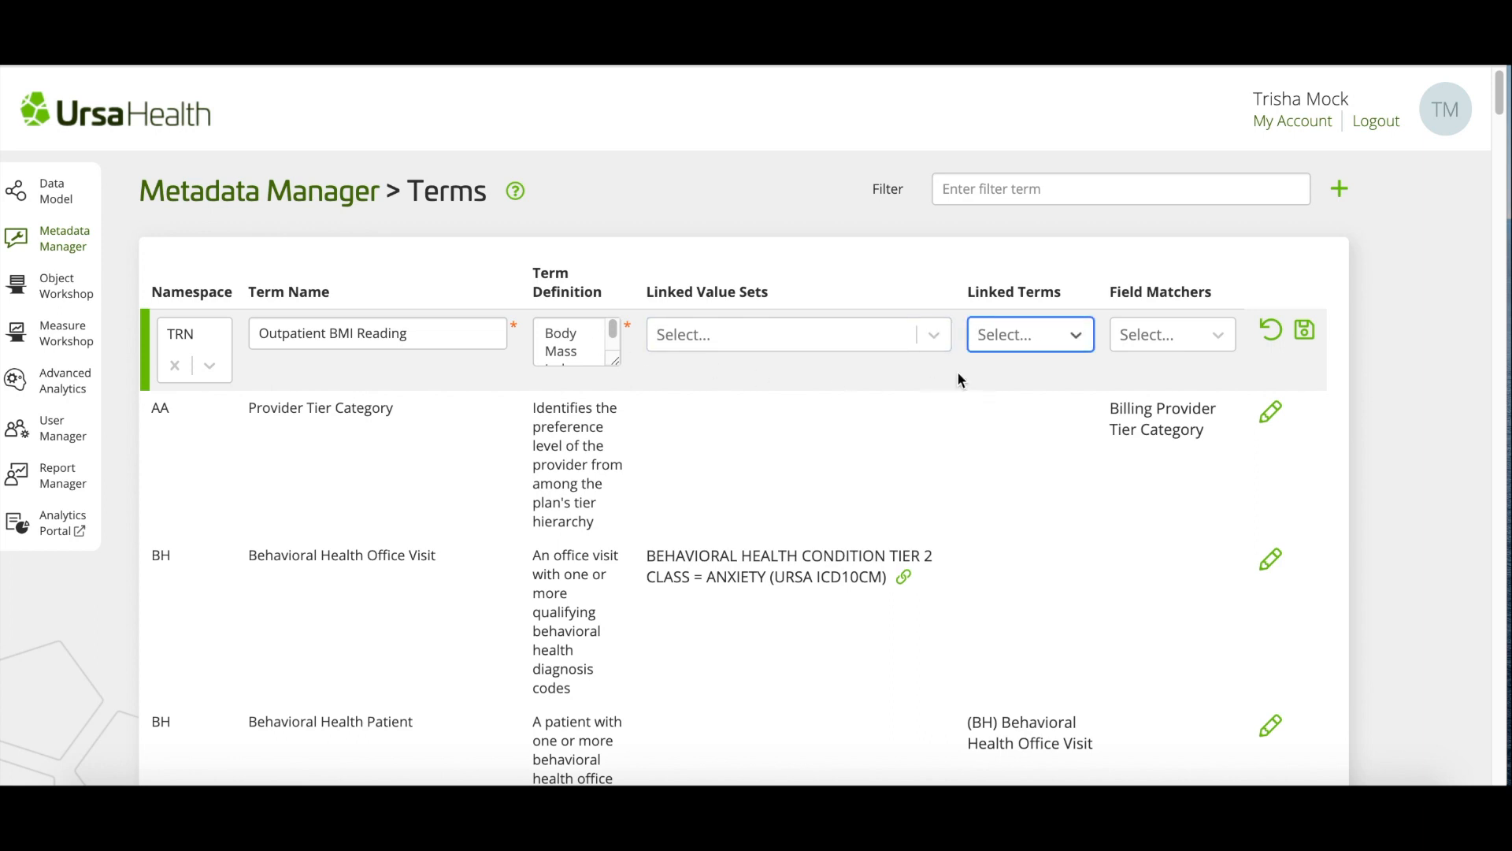
left_click(1075, 340)
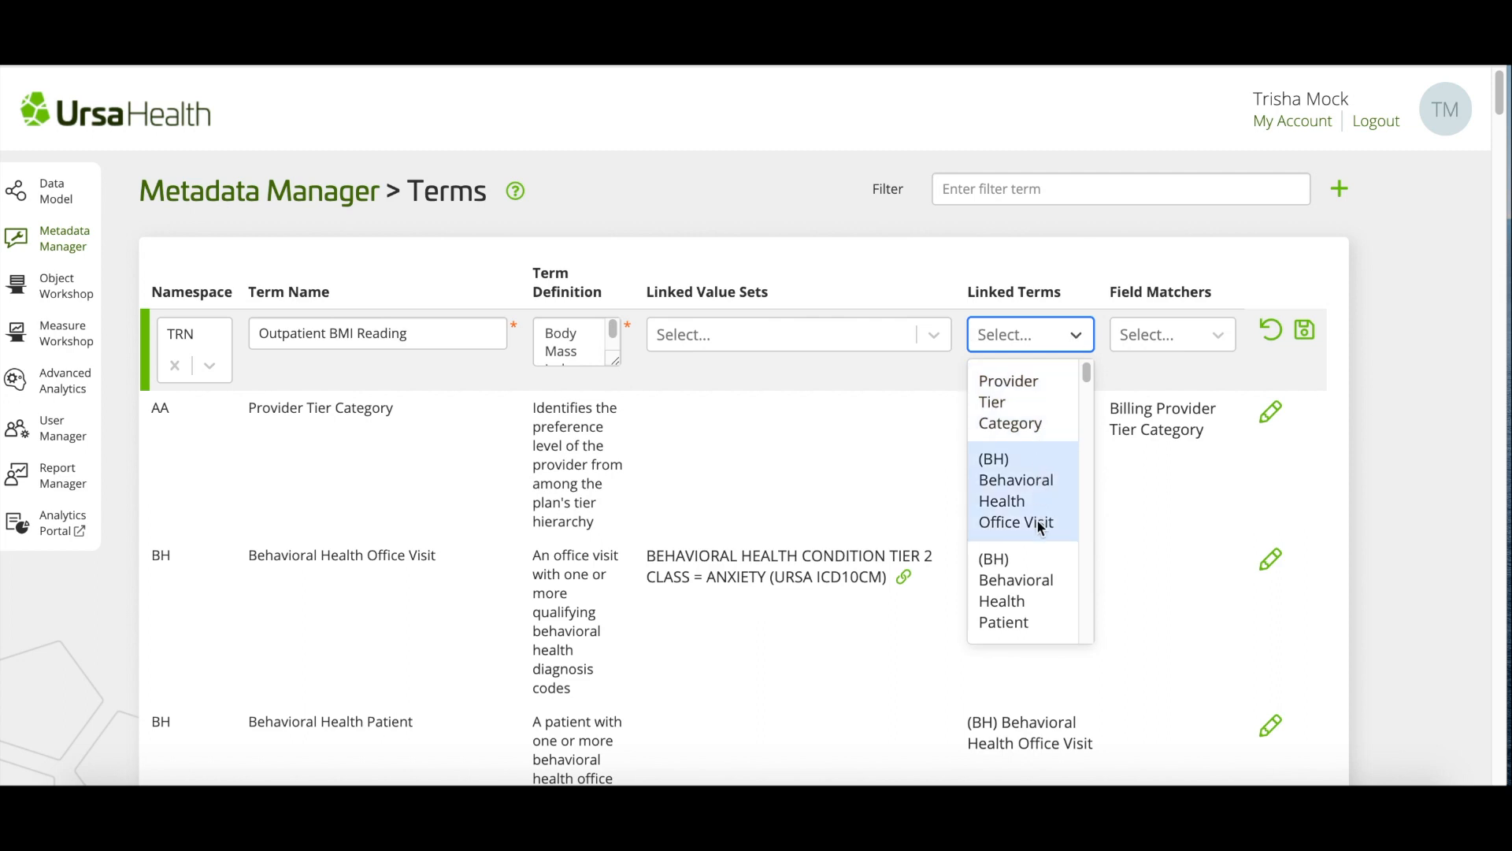
scroll(1036, 519, "down", 2)
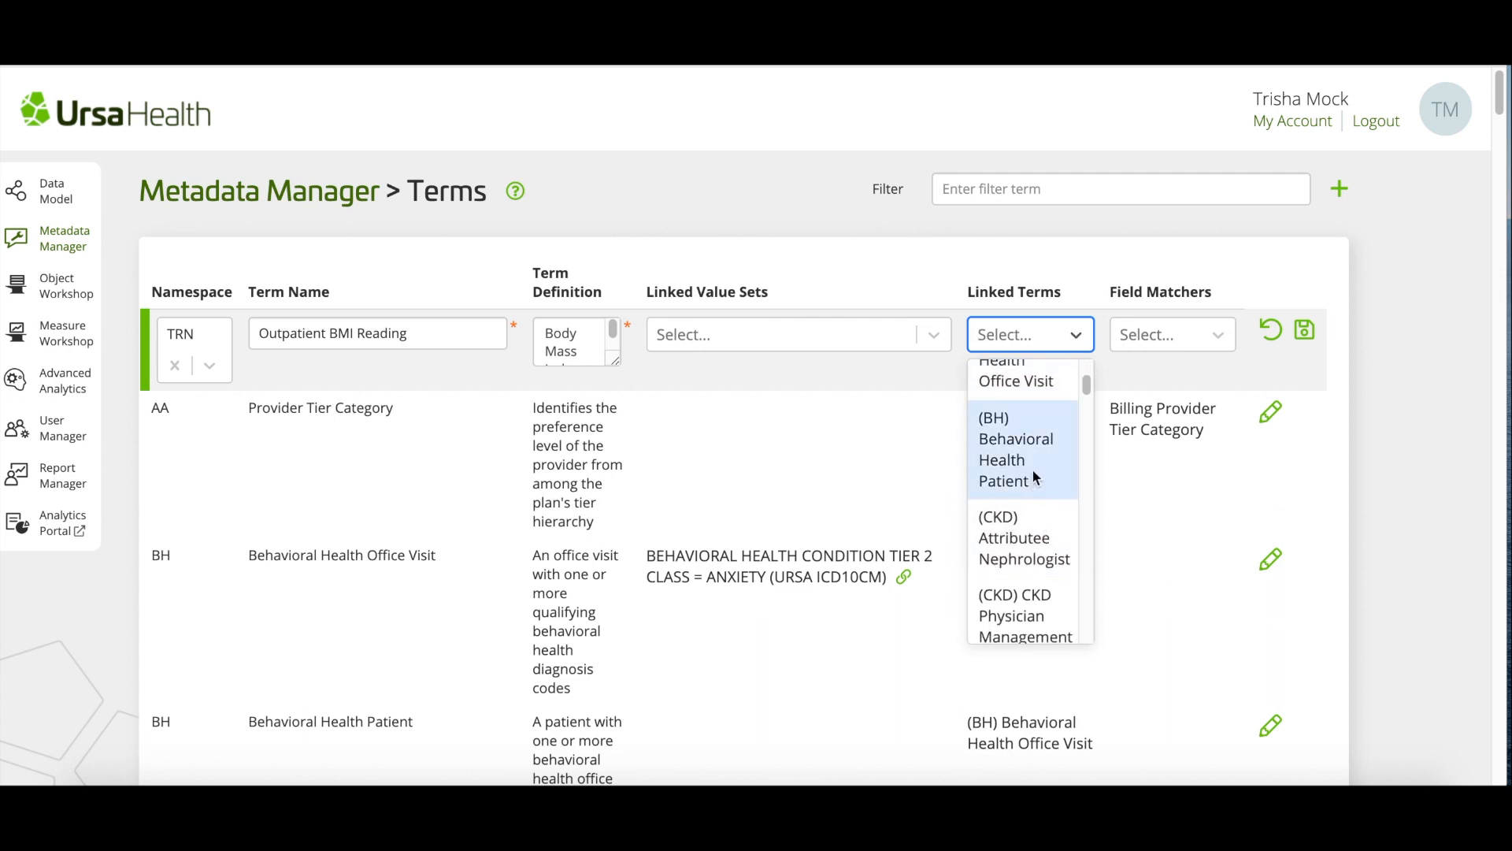
scroll(1037, 540, "down", 3)
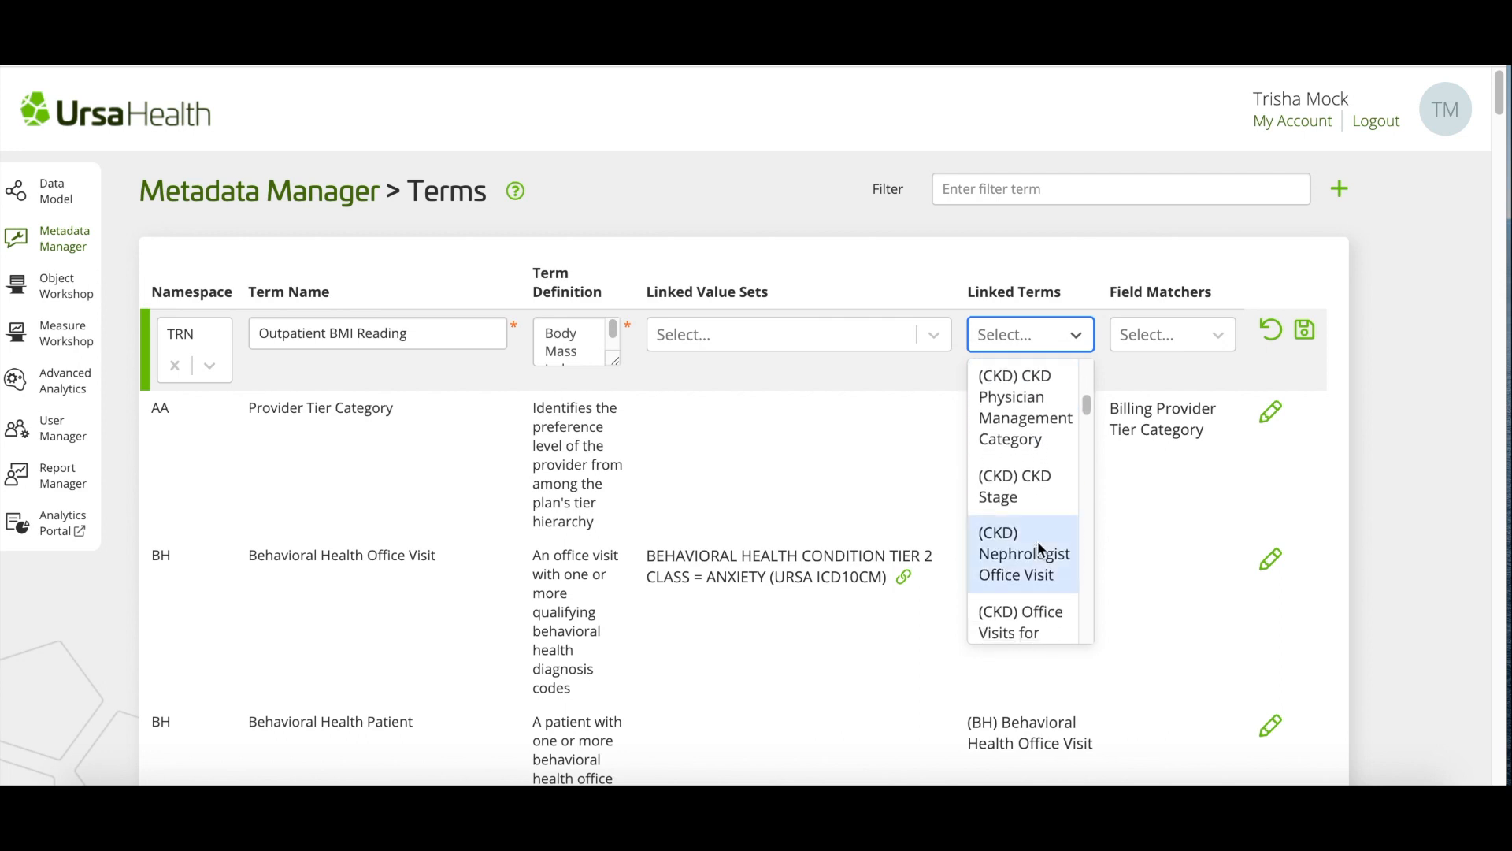
left_click(1041, 347)
key("Tab")
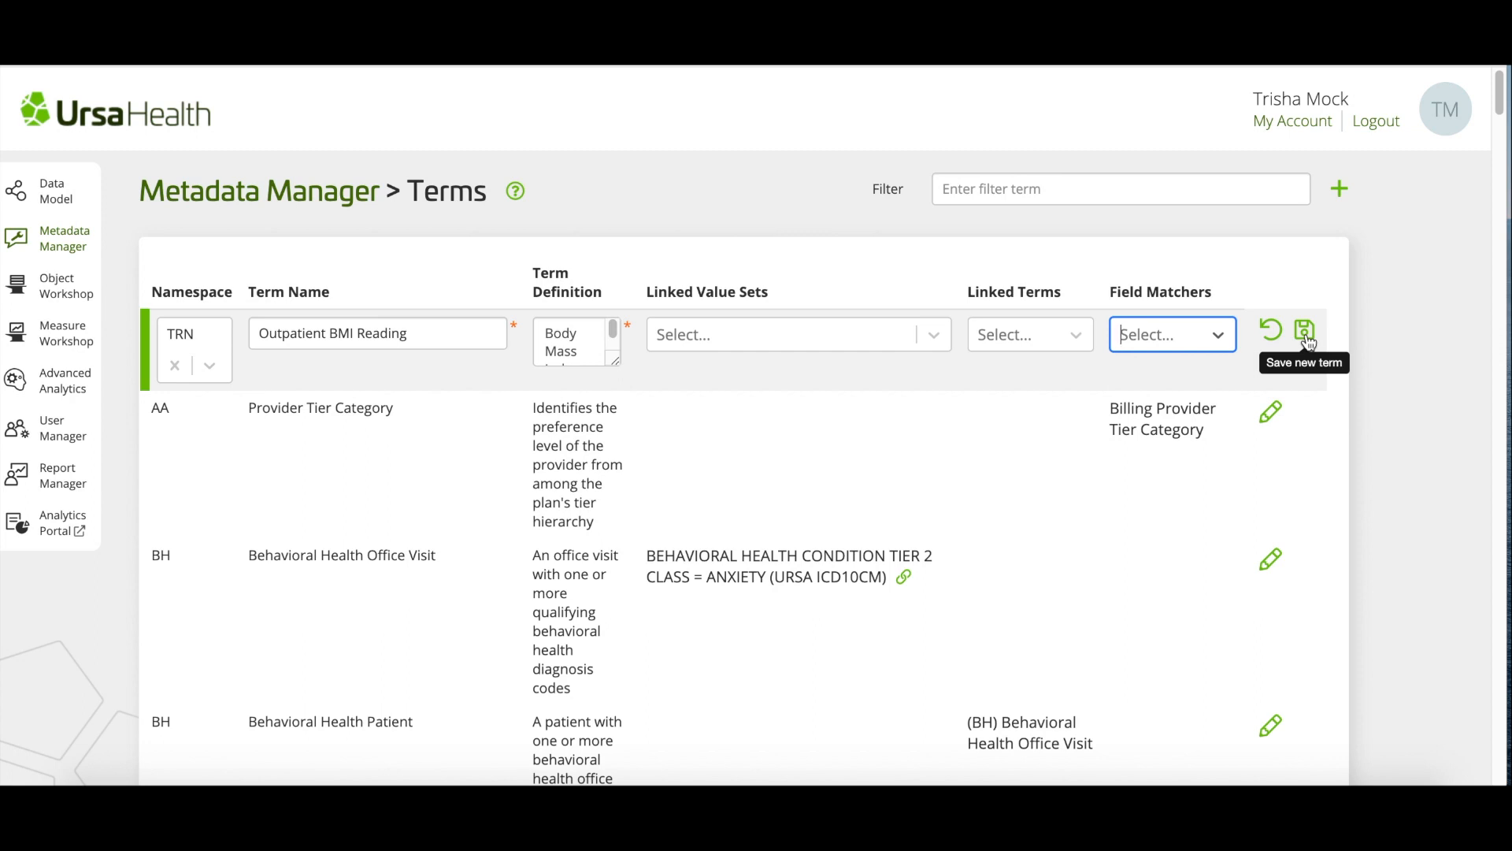
- Find the Outpatient BMI Reading term under namespace TRN in the terms list and open it in edit mode to review its details
scroll(943, 441, "down", 20)
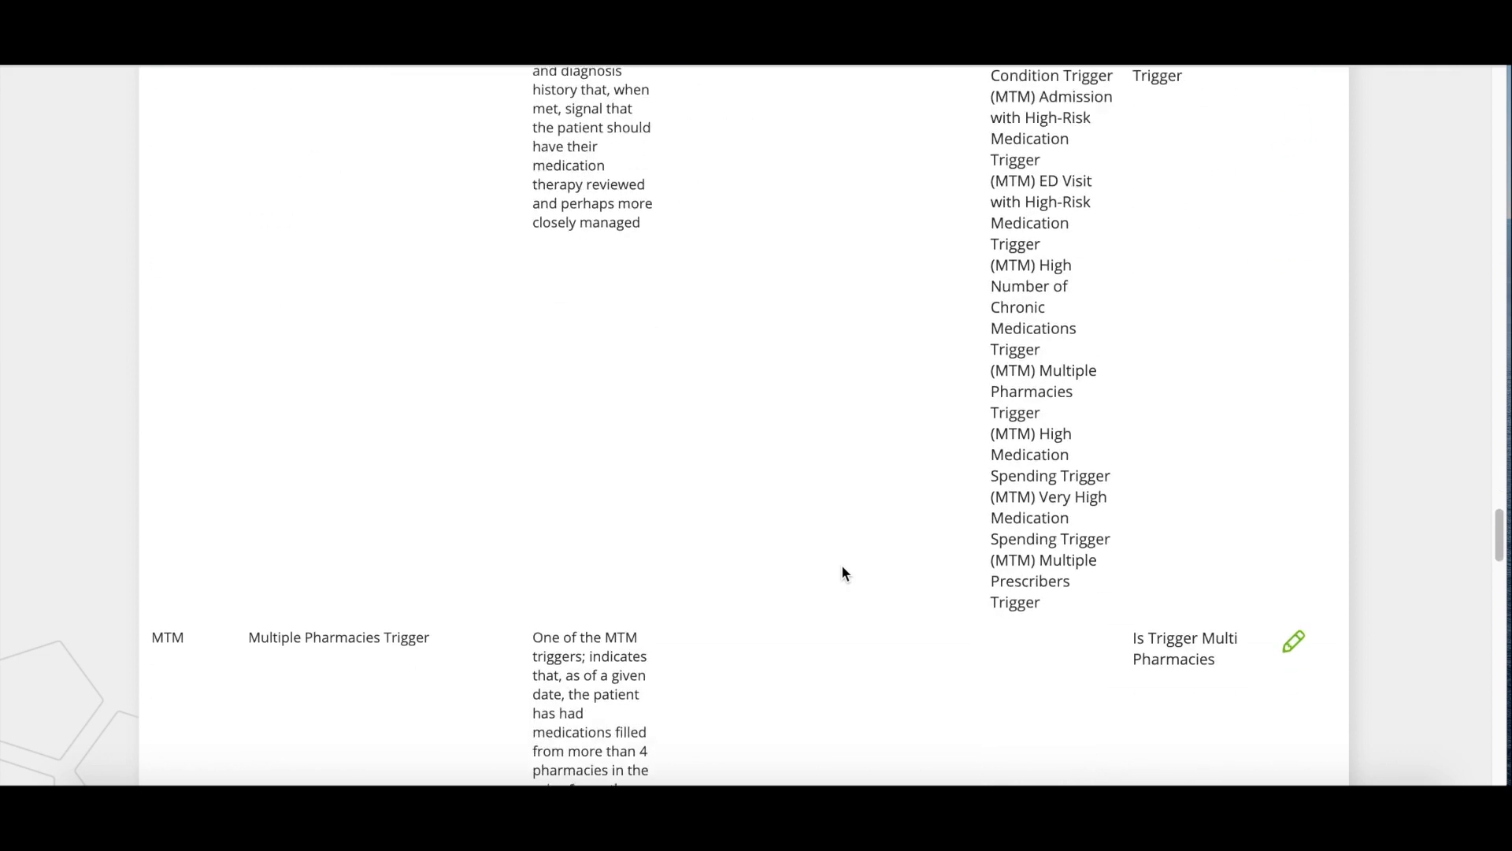
scroll(842, 568, "down", 10)
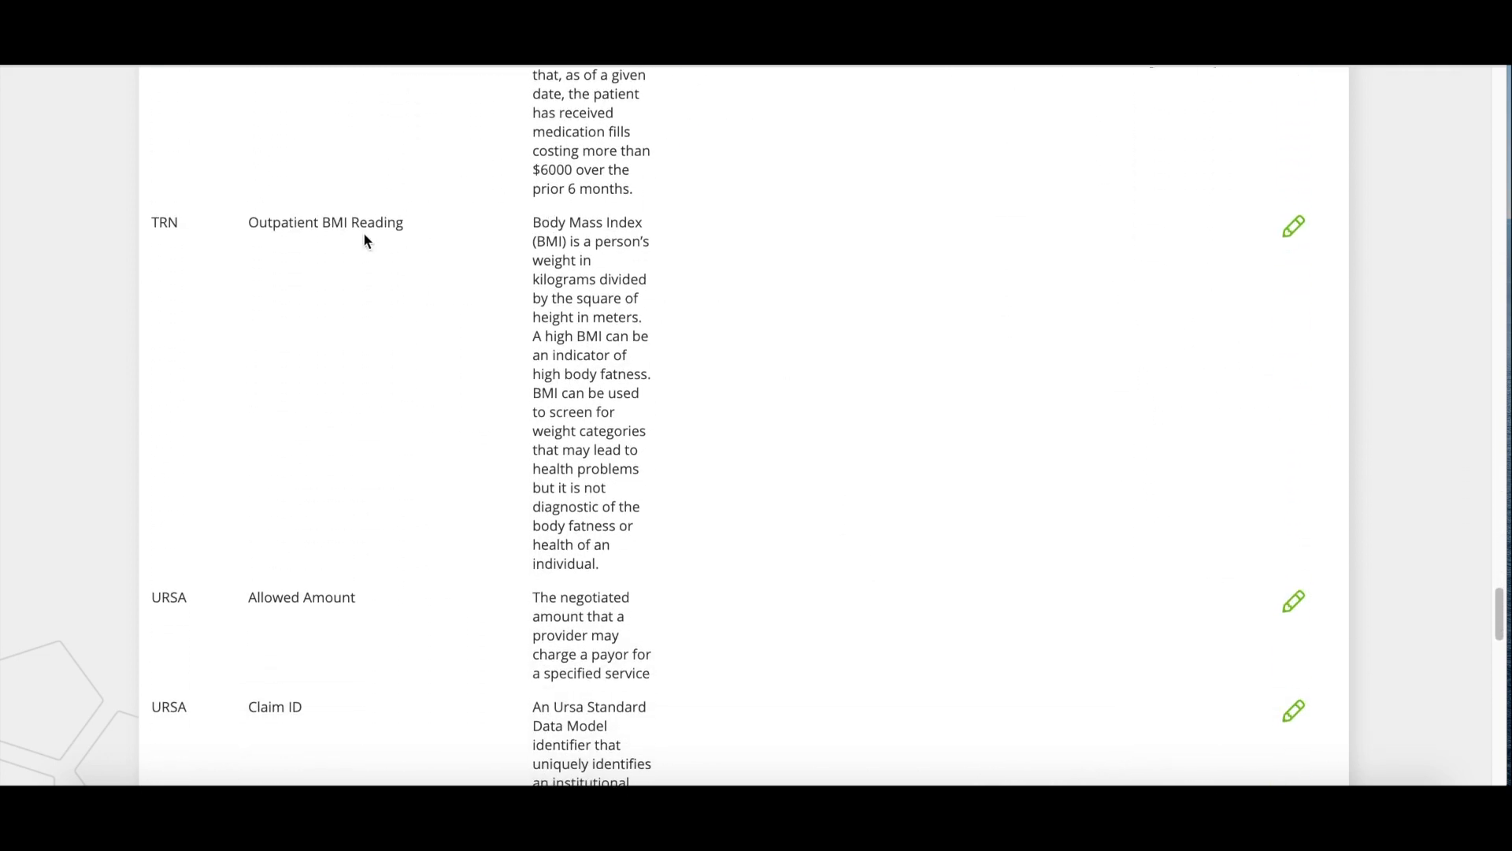
left_click_drag(402, 223, 249, 226)
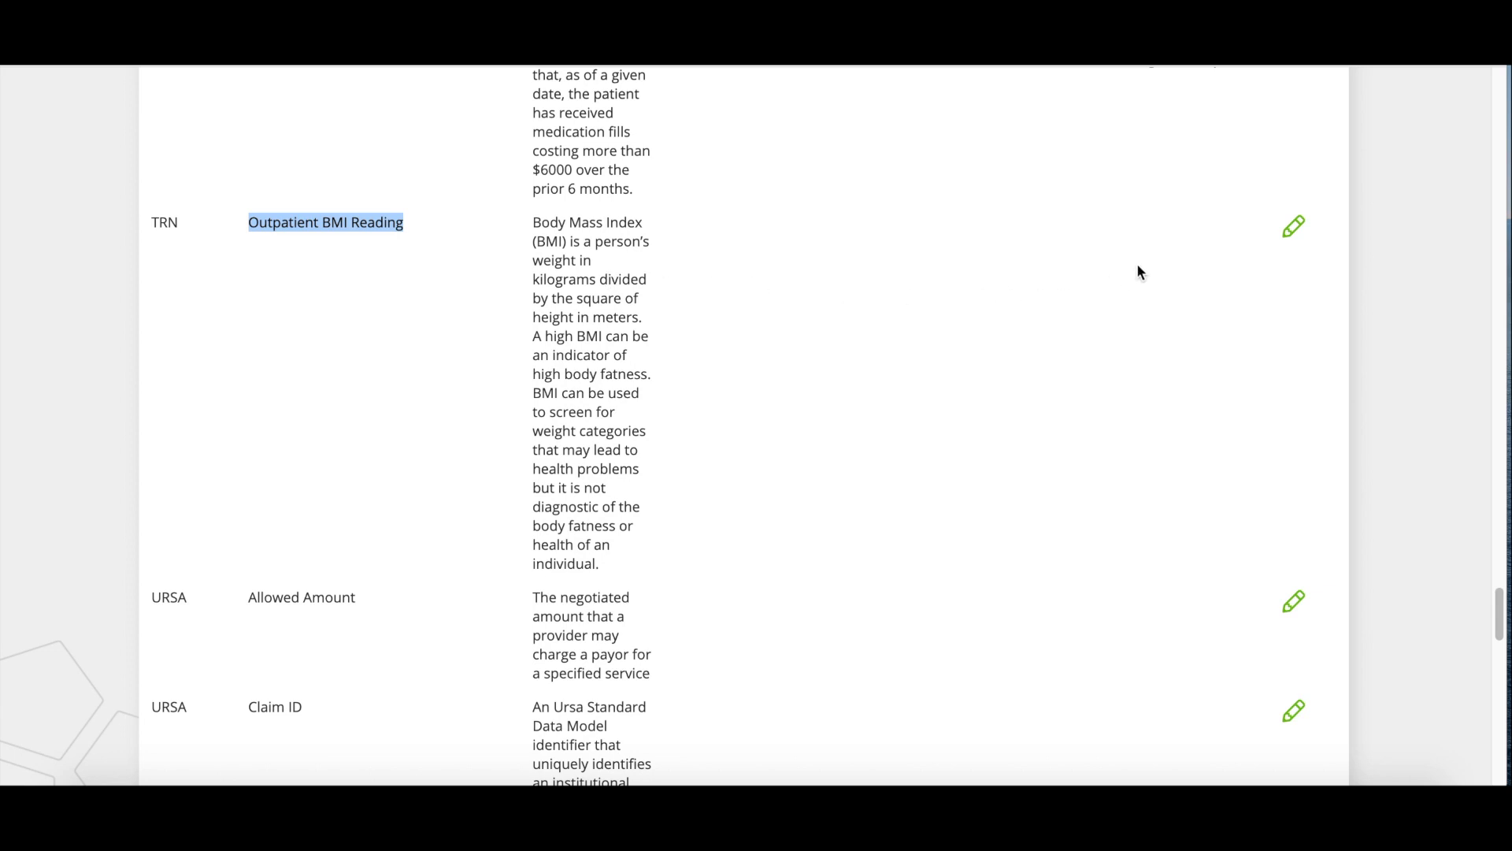
left_click(1292, 227)
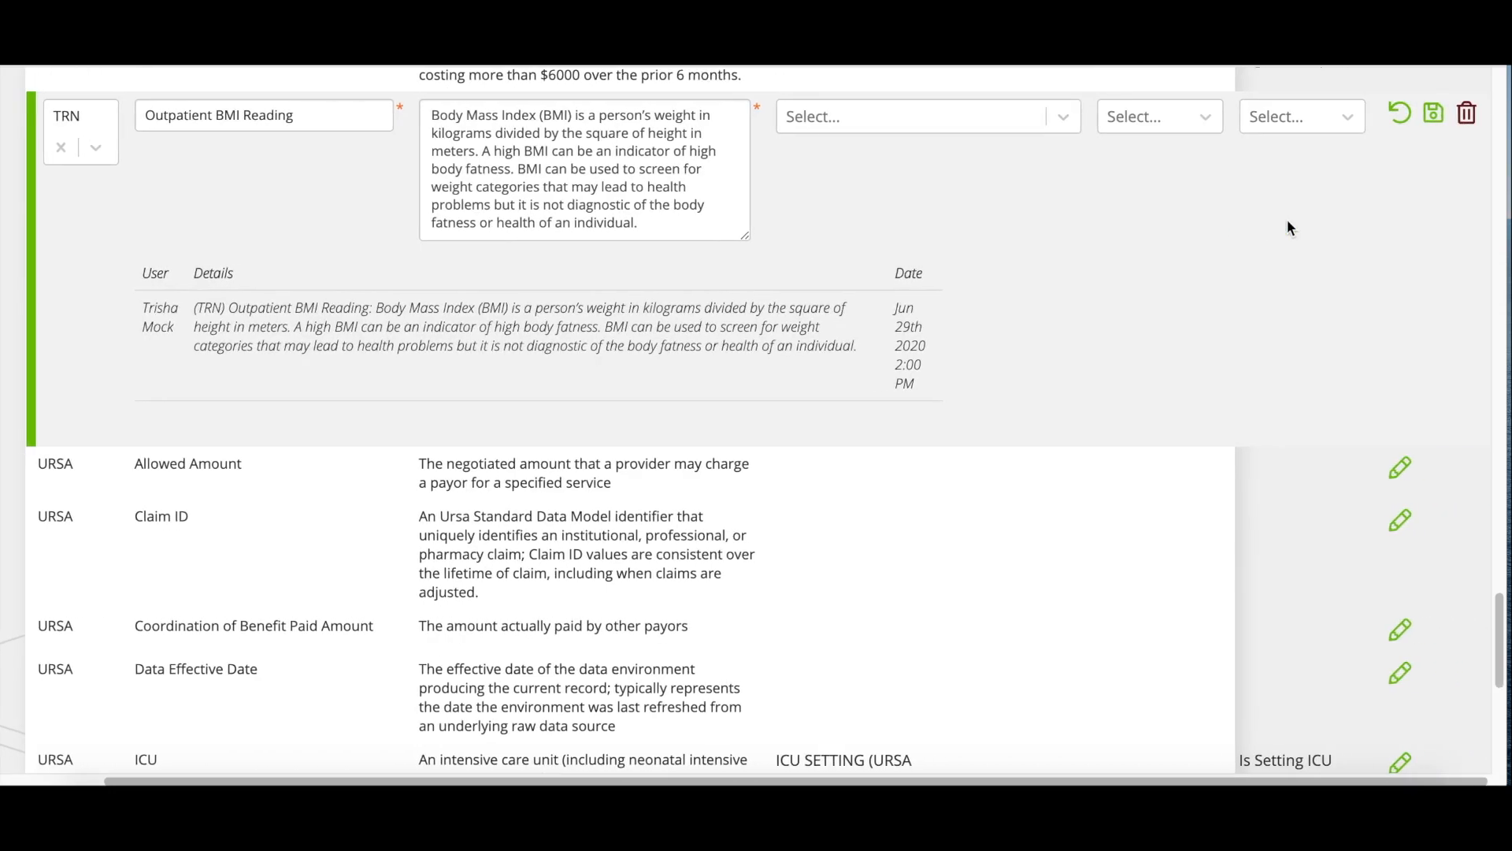
scroll(1288, 222, "up", 1)
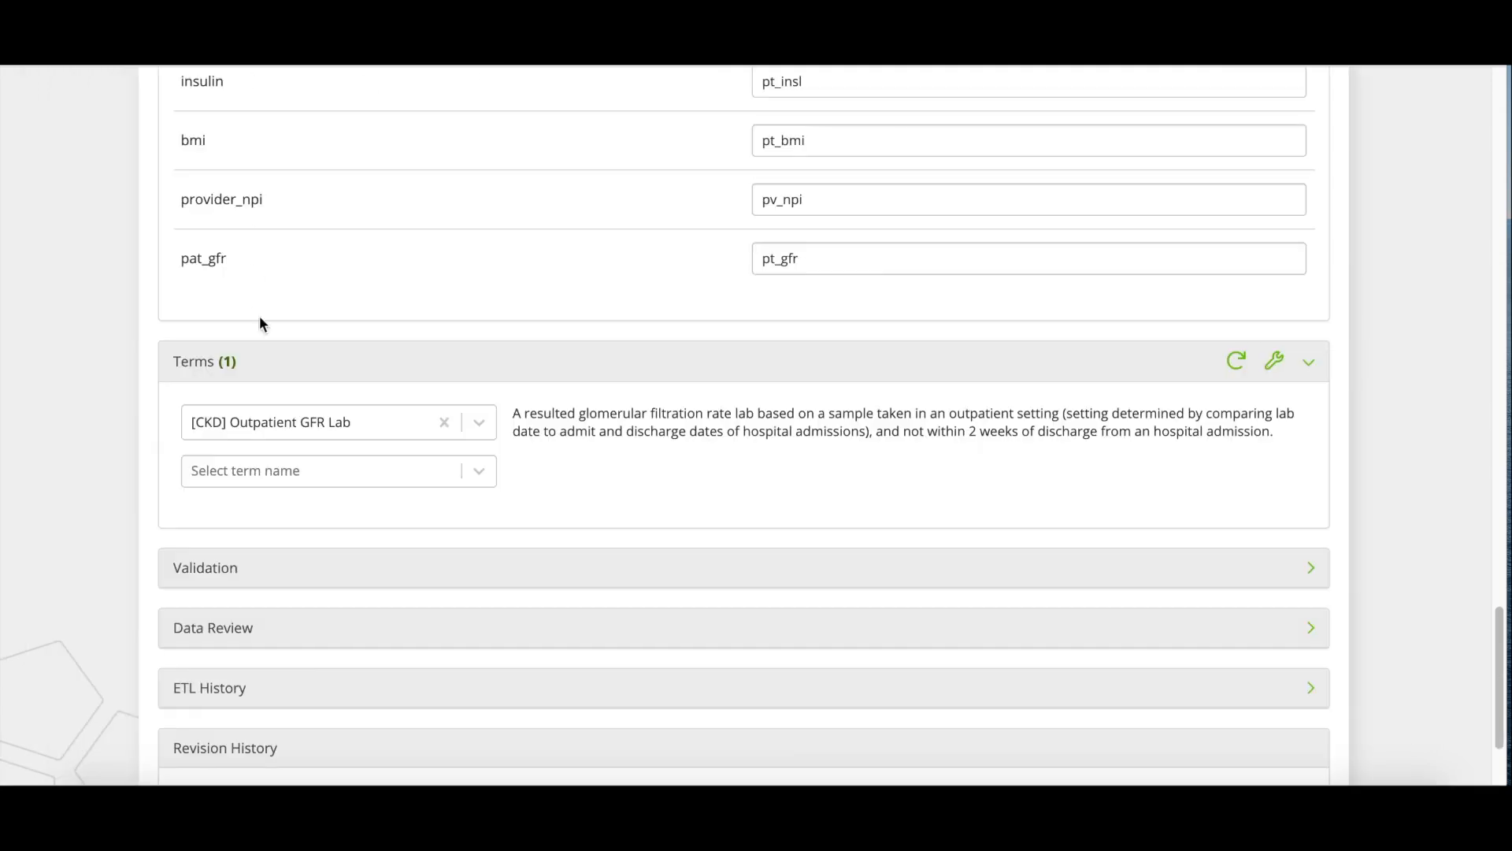
- Review the Validation settings and the Data Review section of the semantic mapping object
scroll(313, 508, "down", 3)
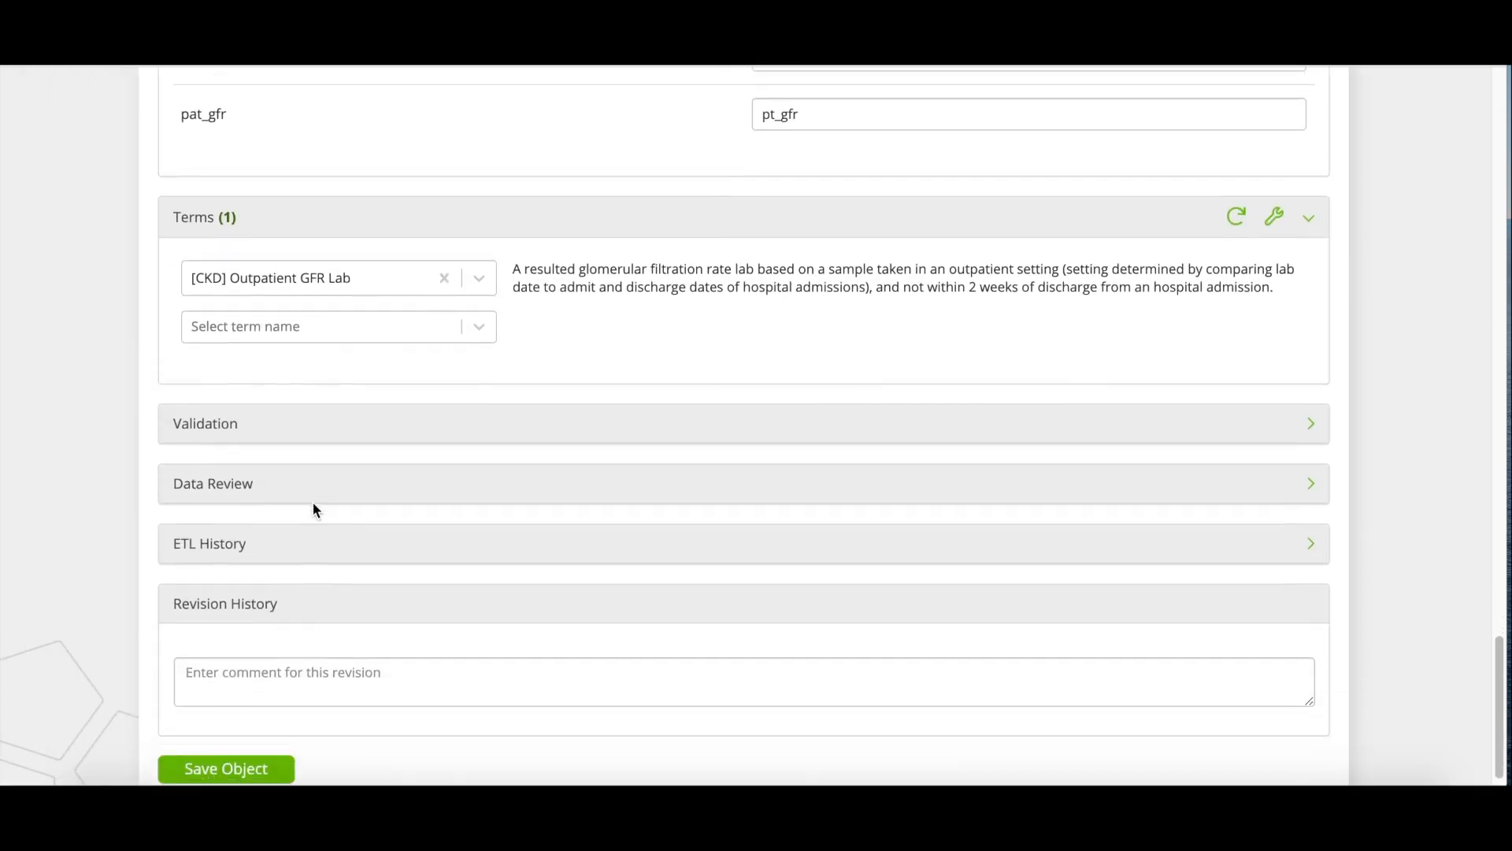
left_click(386, 404)
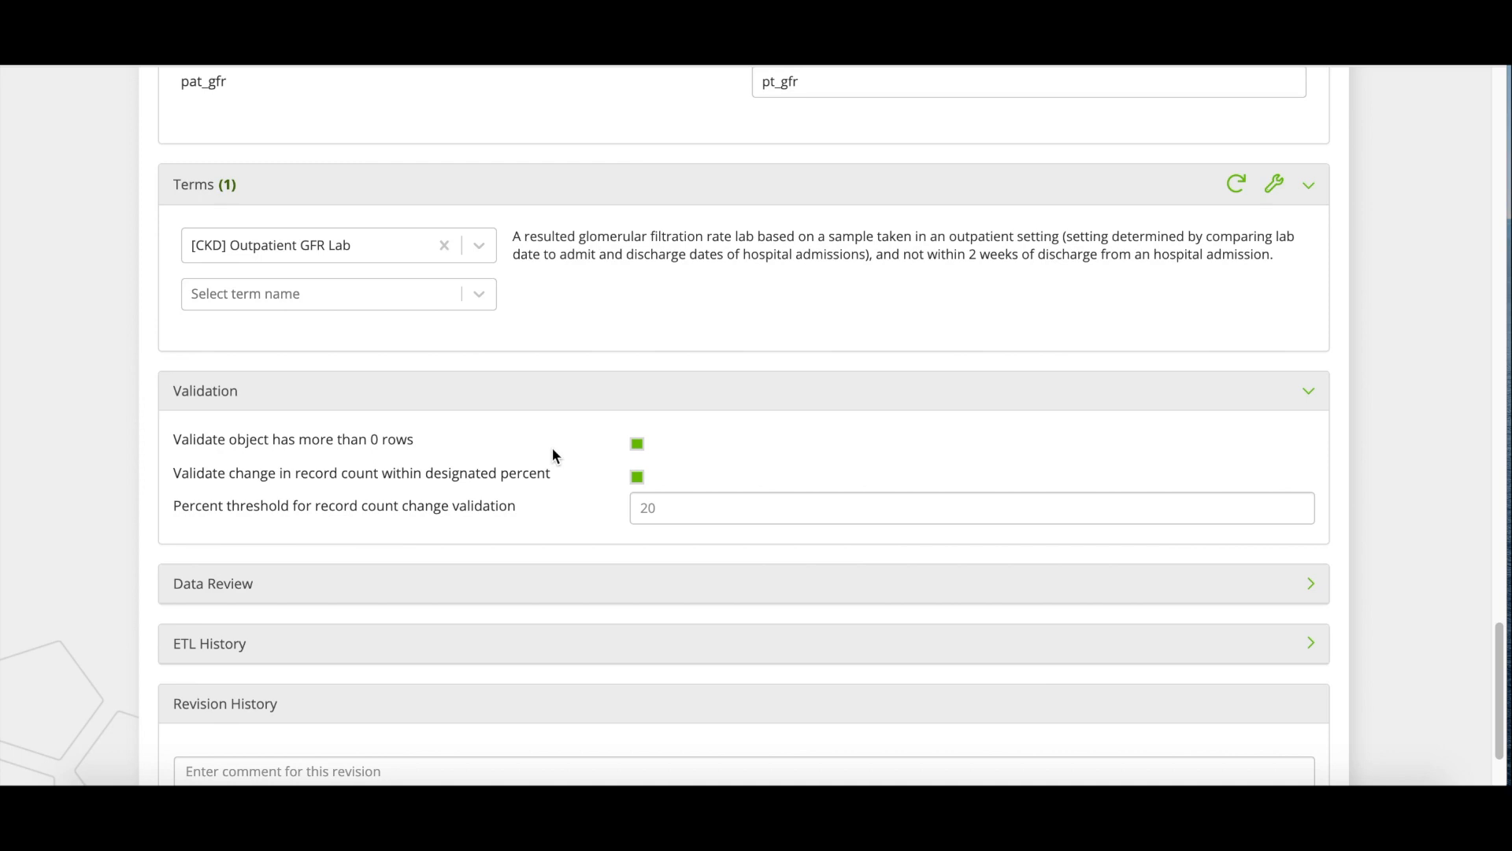
left_click(551, 398)
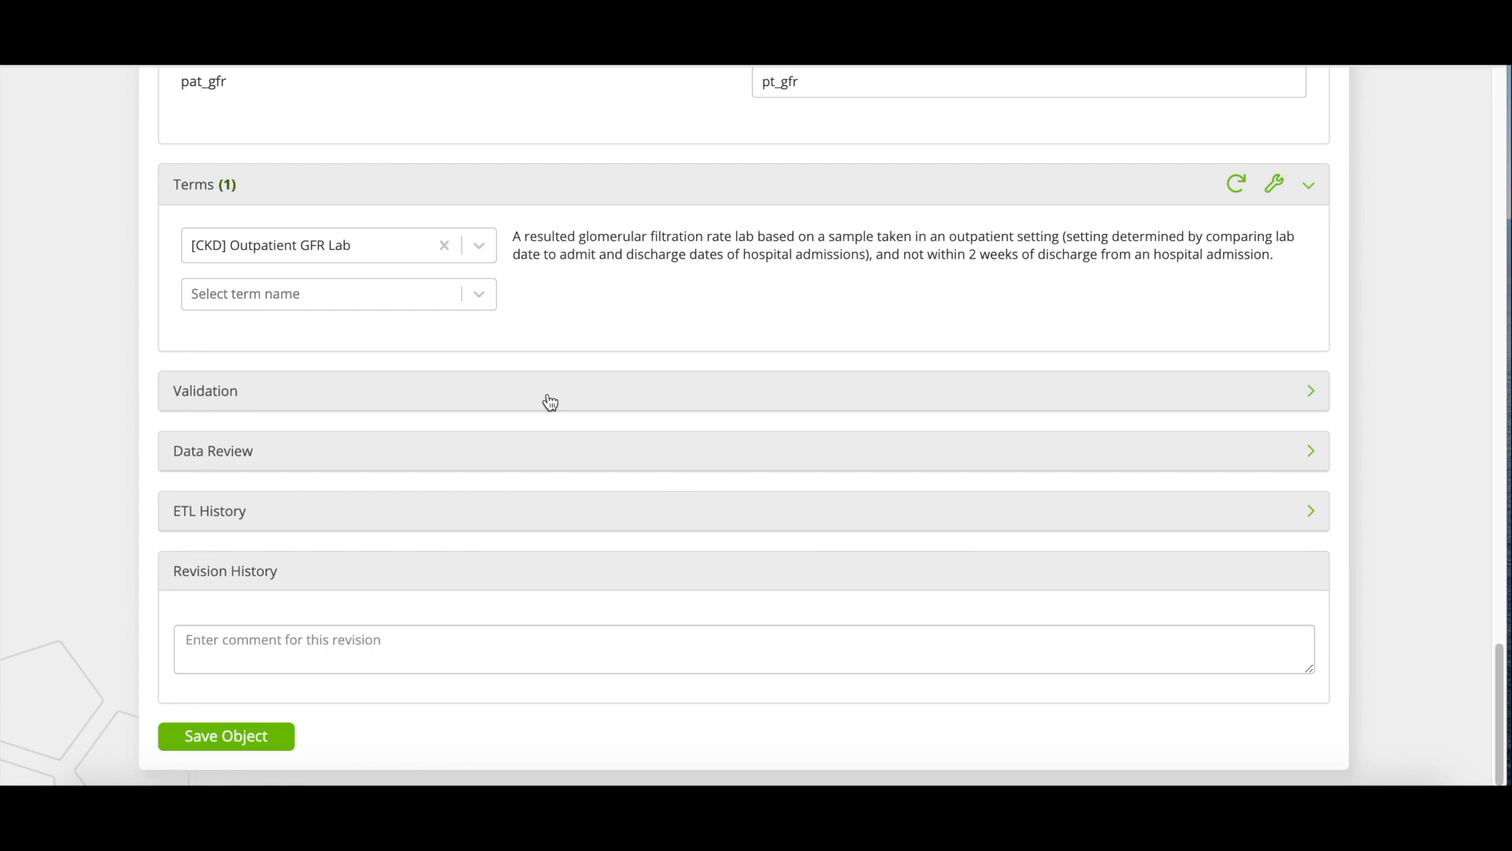
left_click(546, 459)
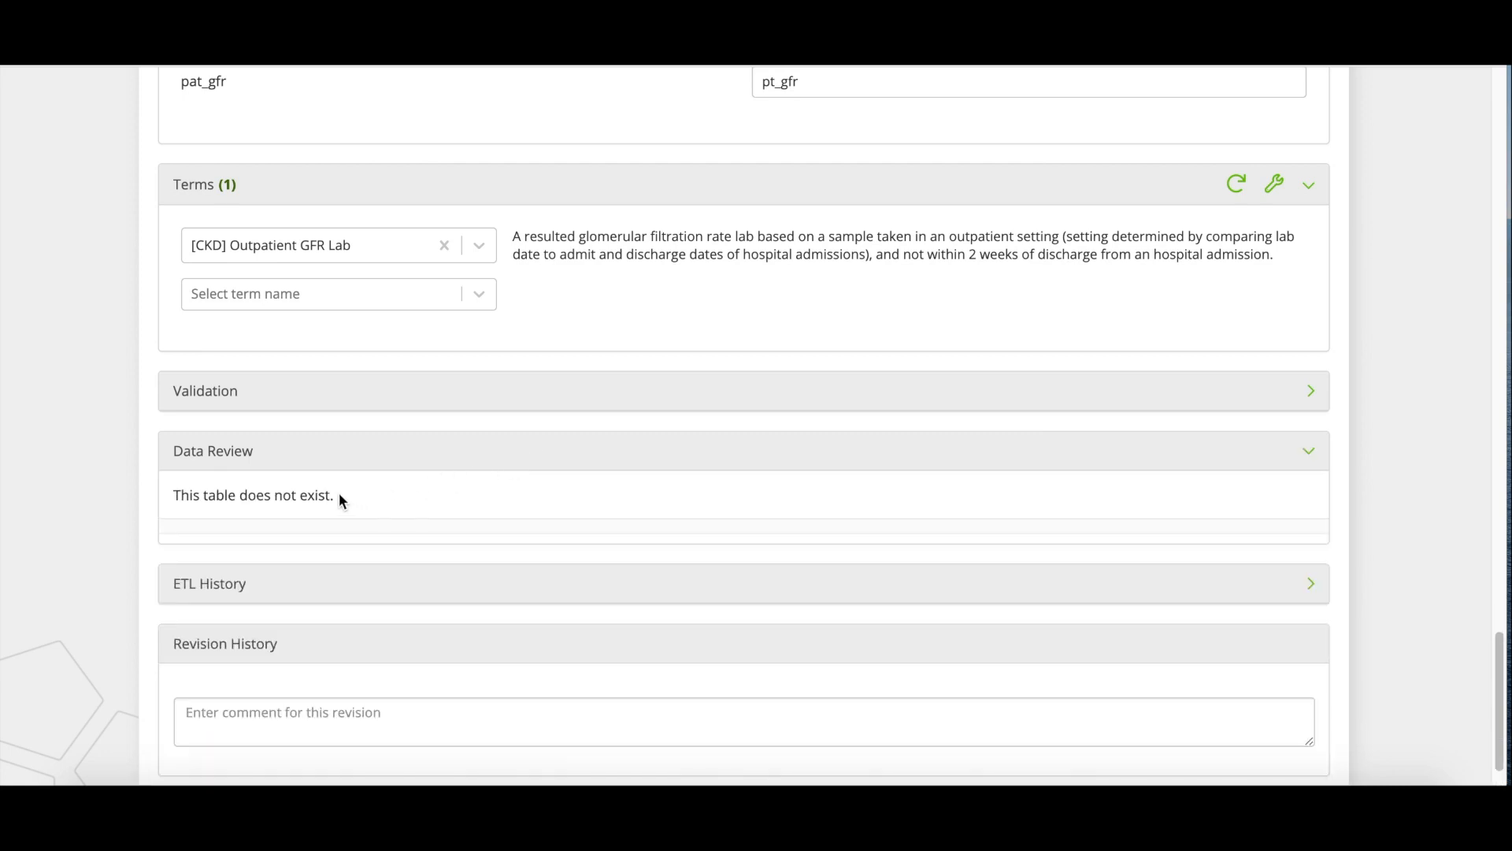
left_click_drag(334, 494, 173, 498)
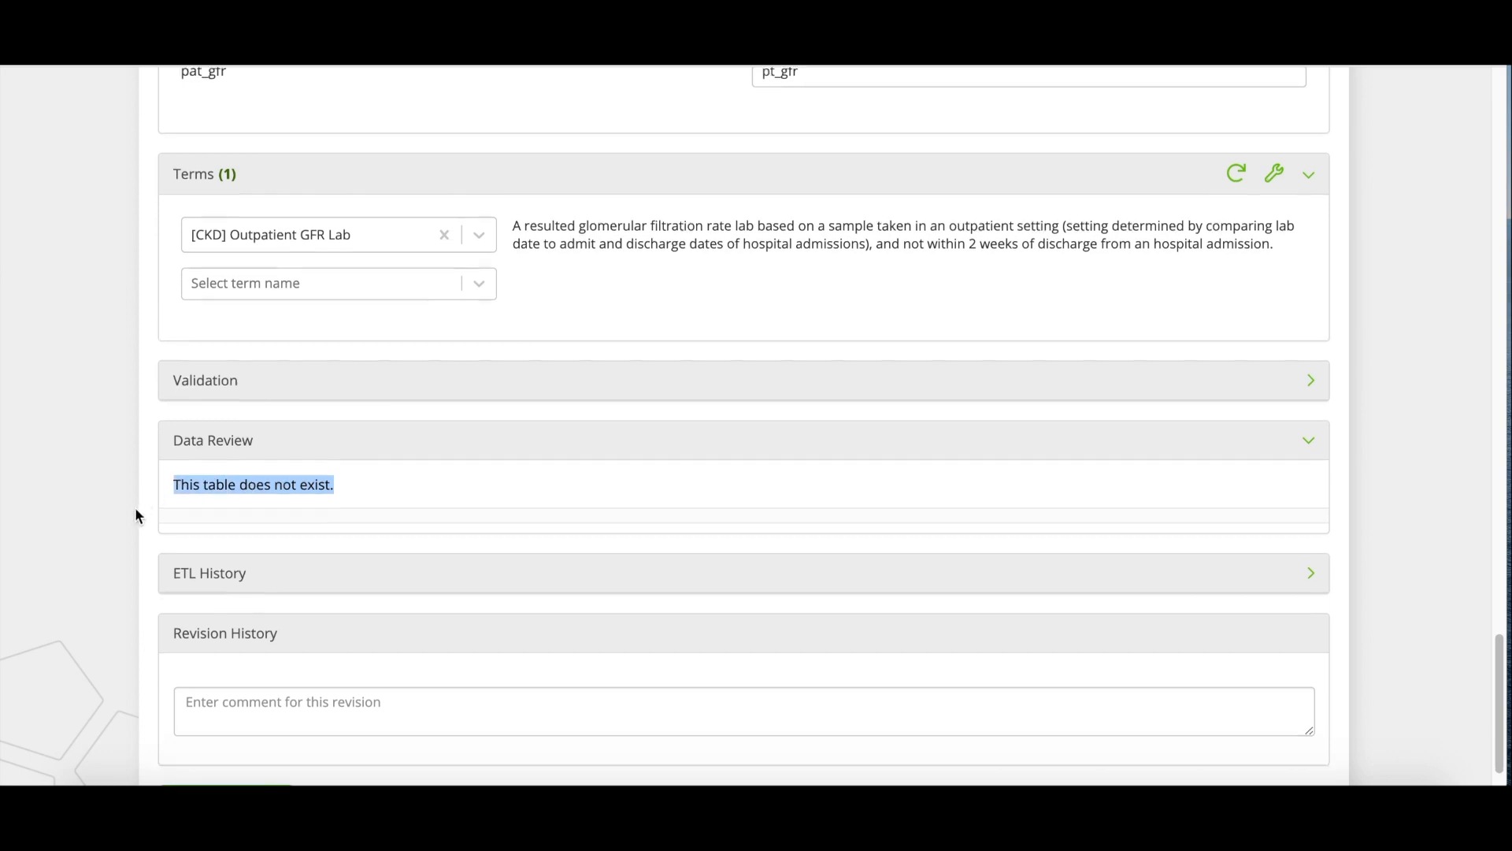
scroll(135, 515, "down", 1)
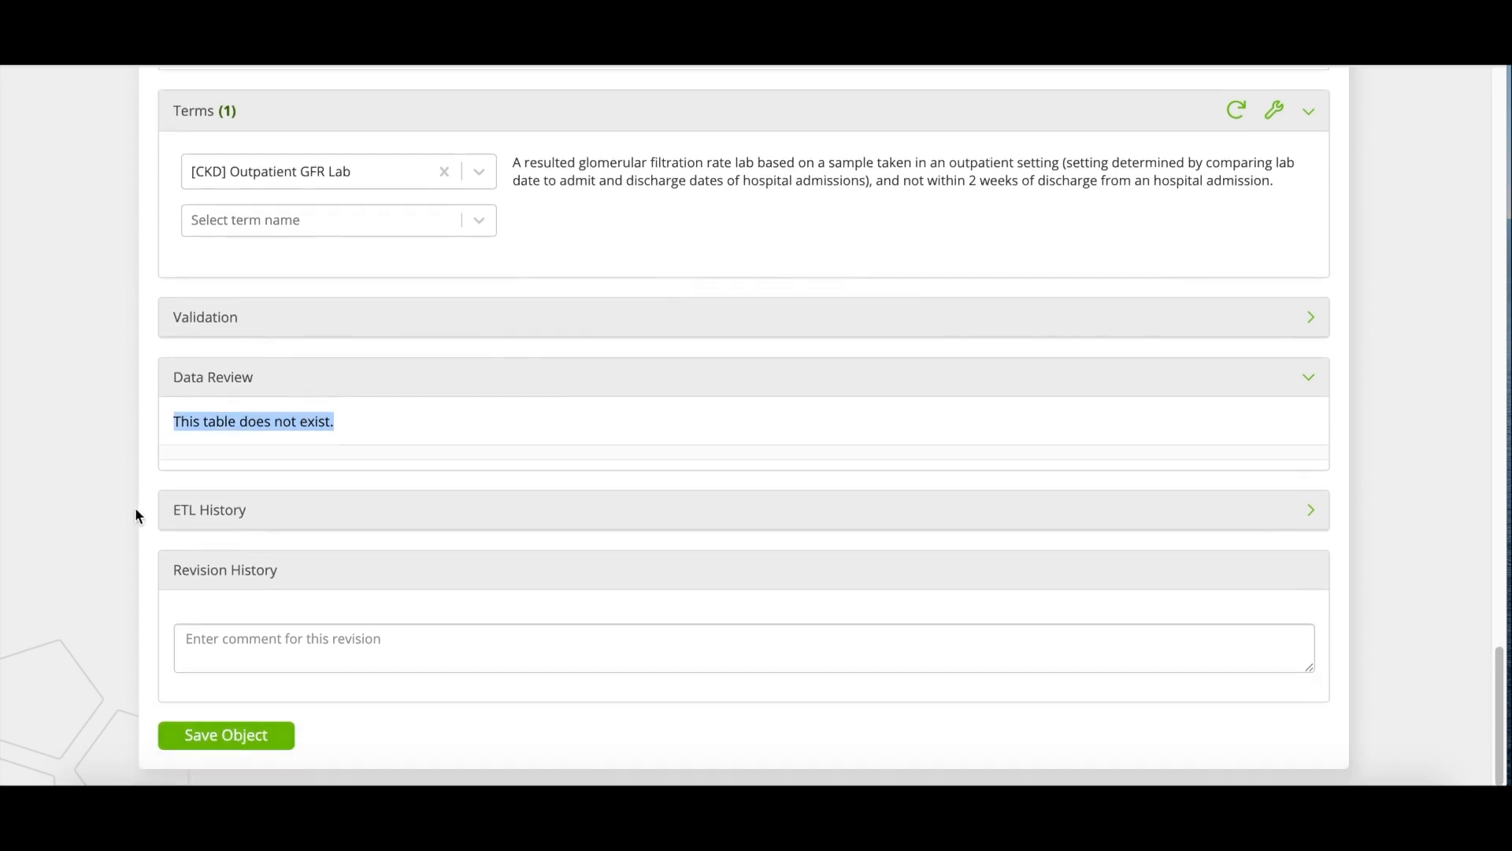
- Save the semantic mapping object with the revision comment "TRN - Semantic Mapping Objects II"
left_click(233, 737)
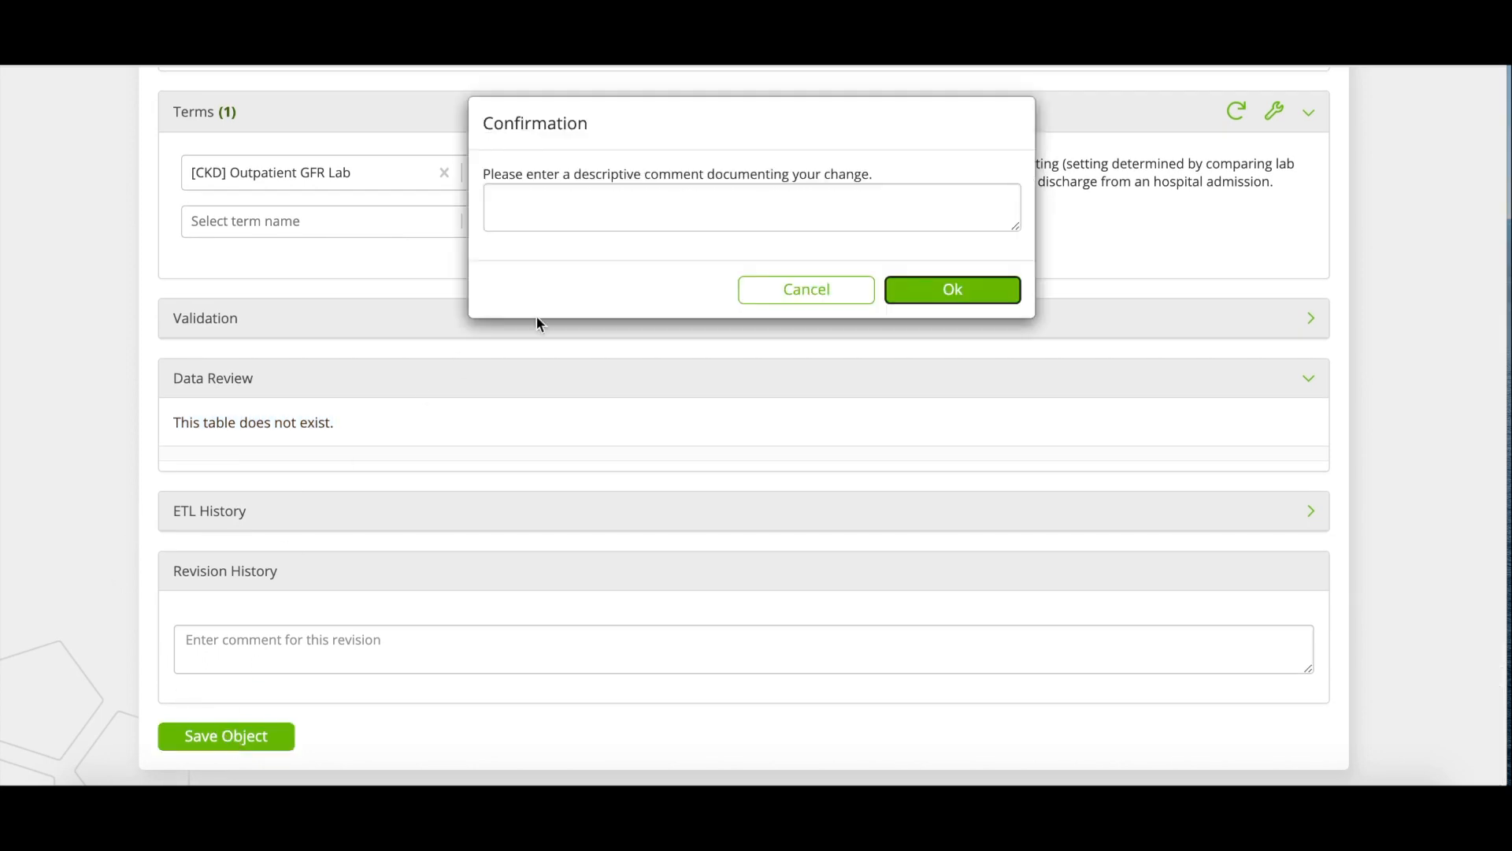
left_click(566, 208)
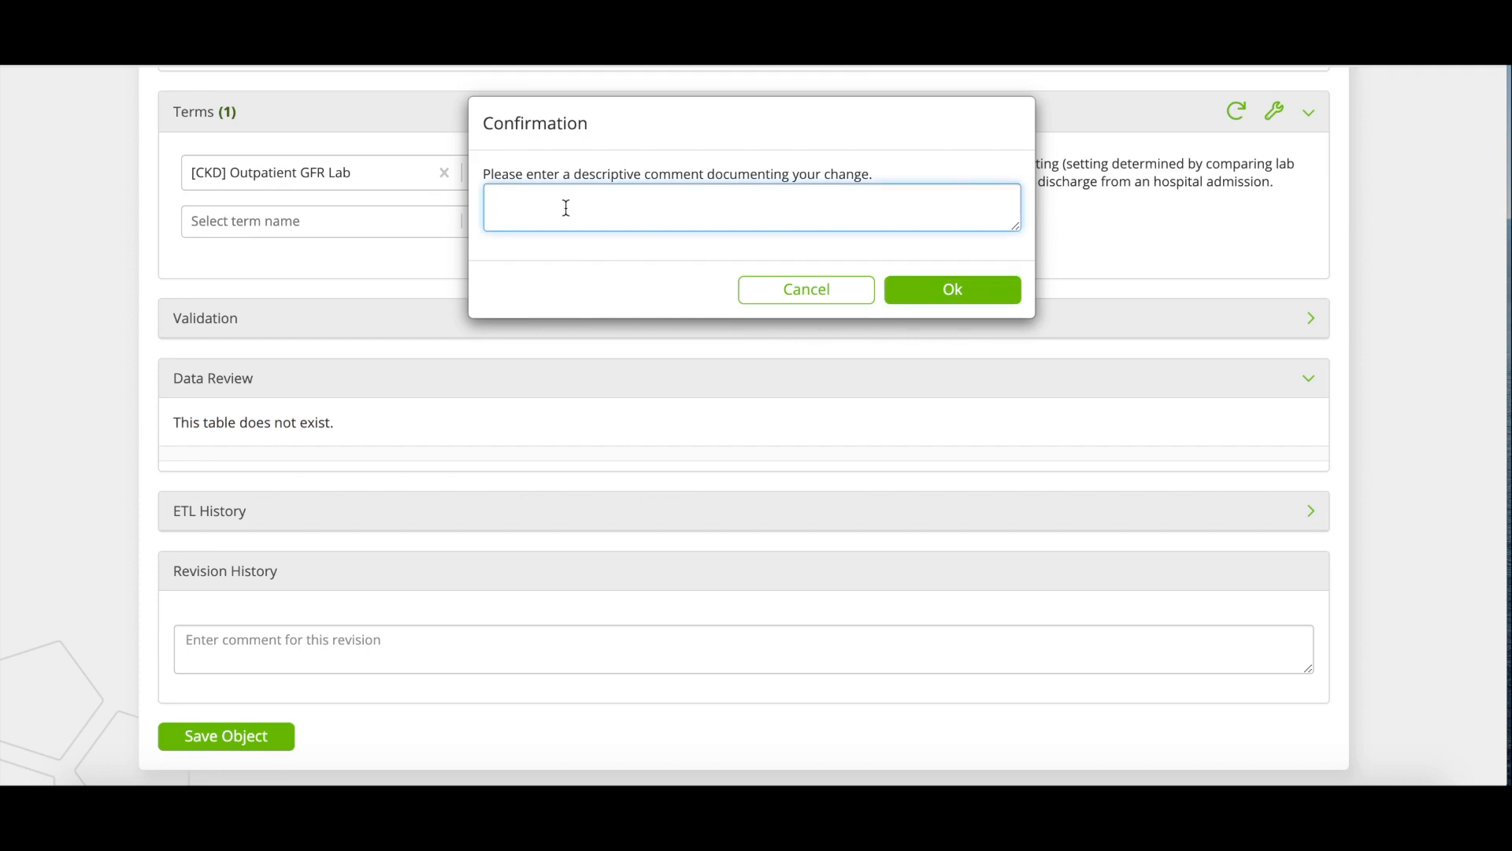
type("TRN - Semantic Mapping Objects II")
left_click(962, 292)
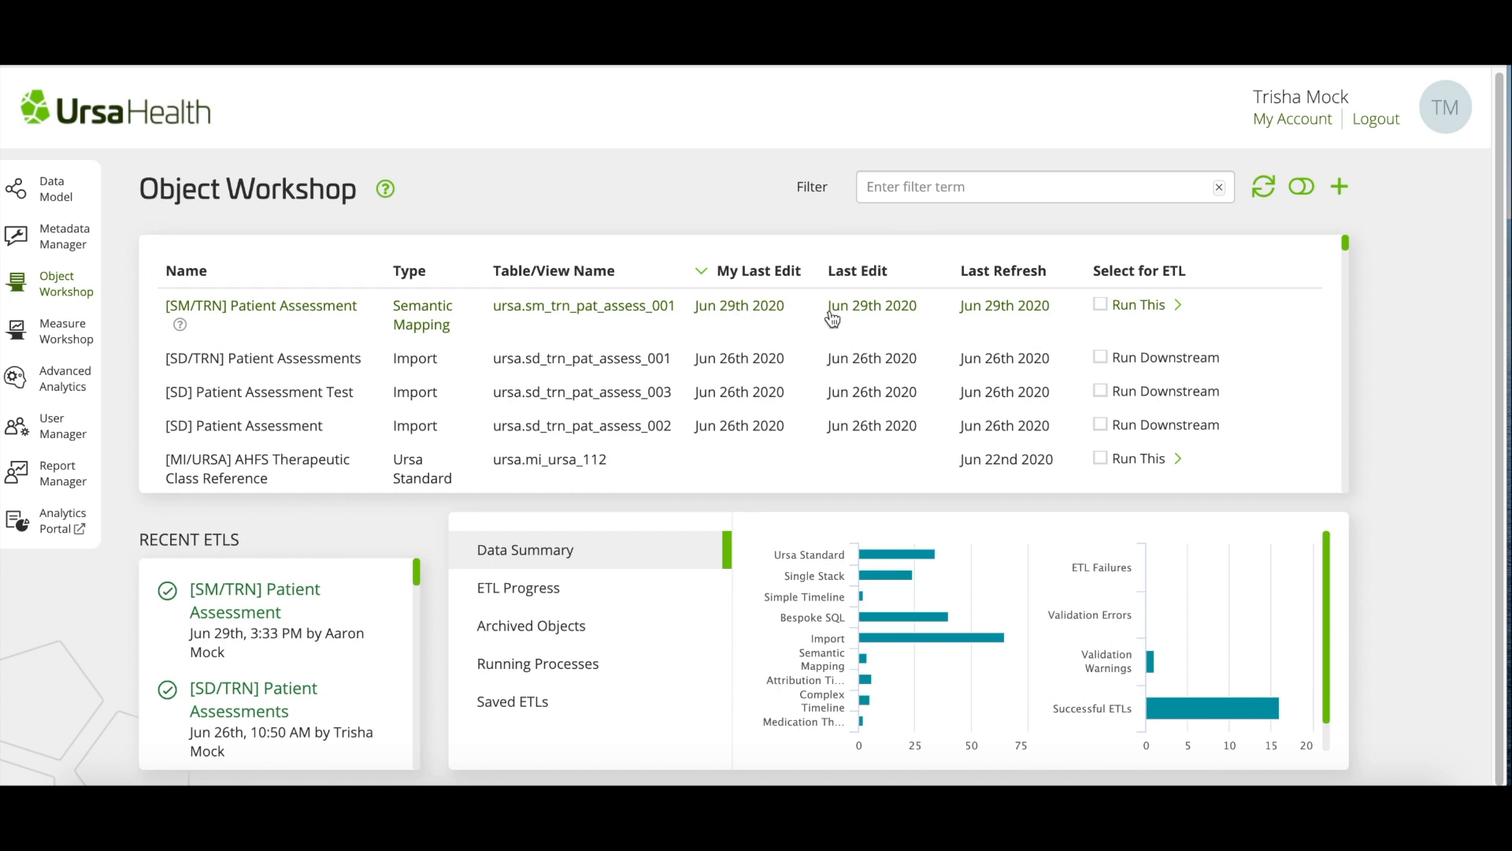
- Select only the [SM/TRN] Patient Assessment object for ETL and run it
left_click(1101, 306)
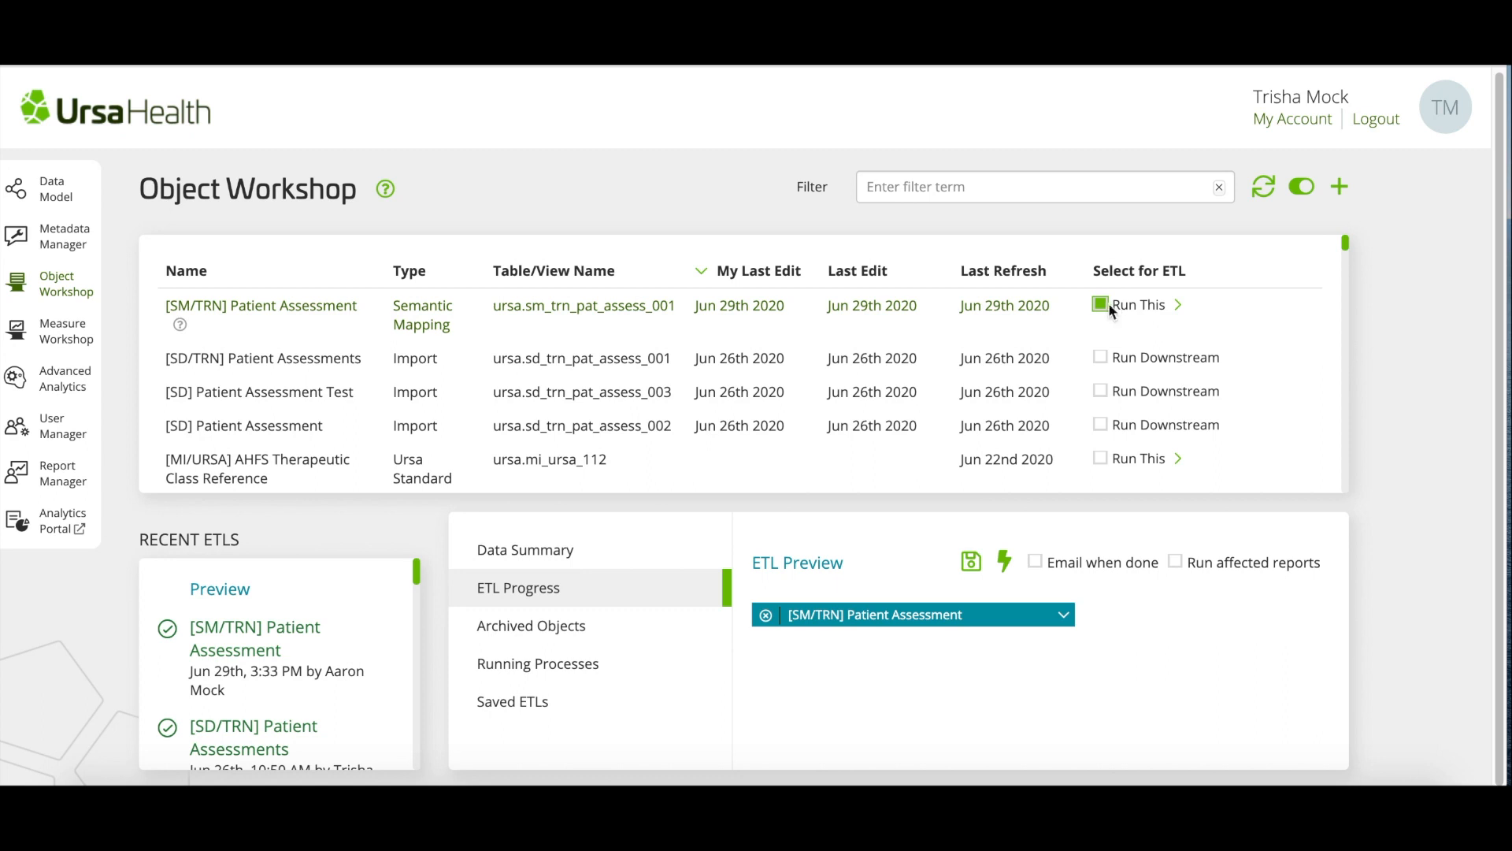
left_click(1006, 560)
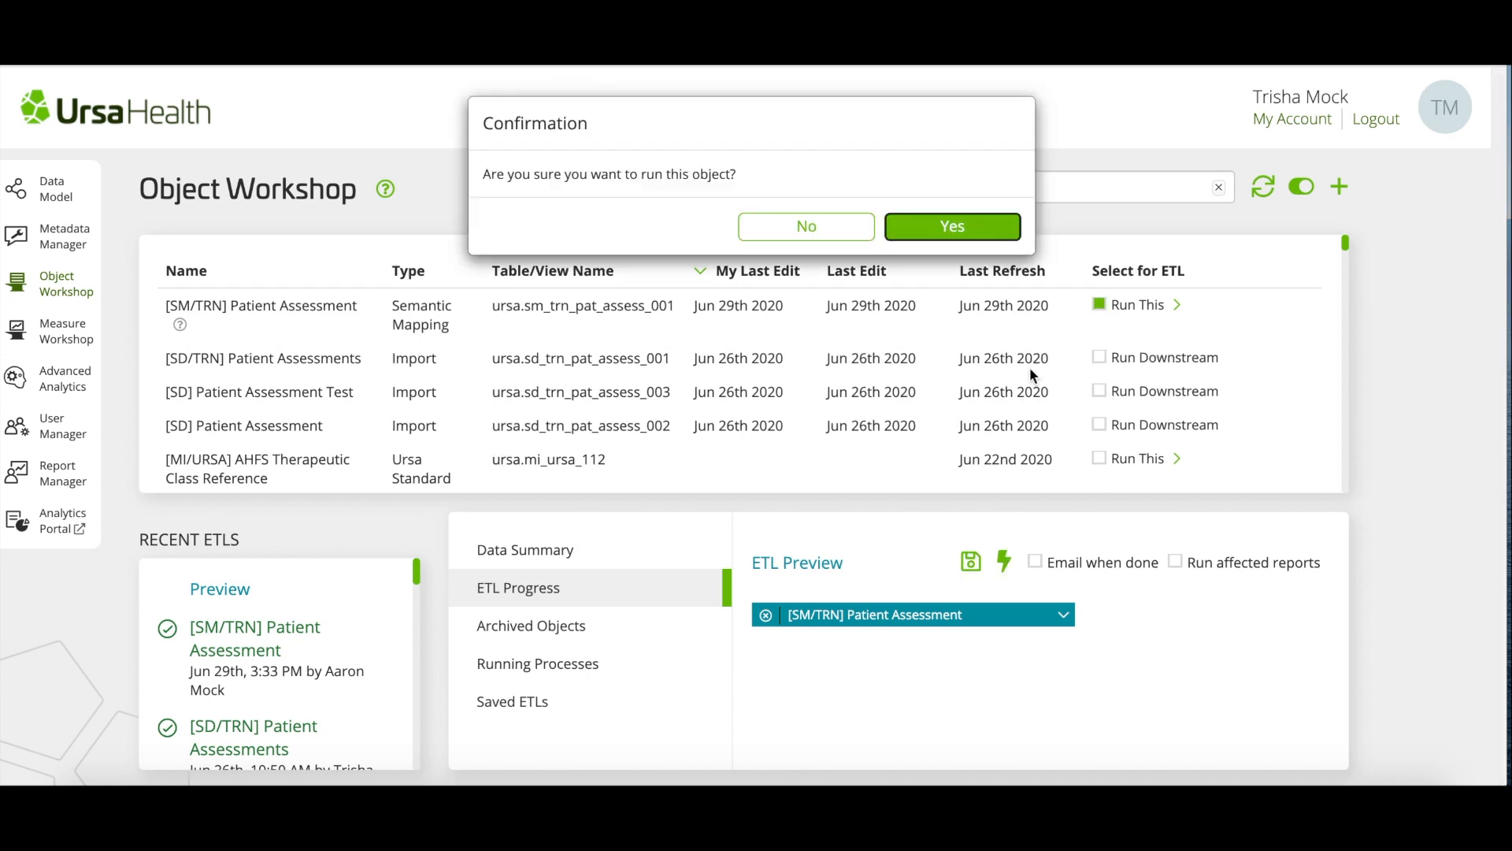
left_click(986, 231)
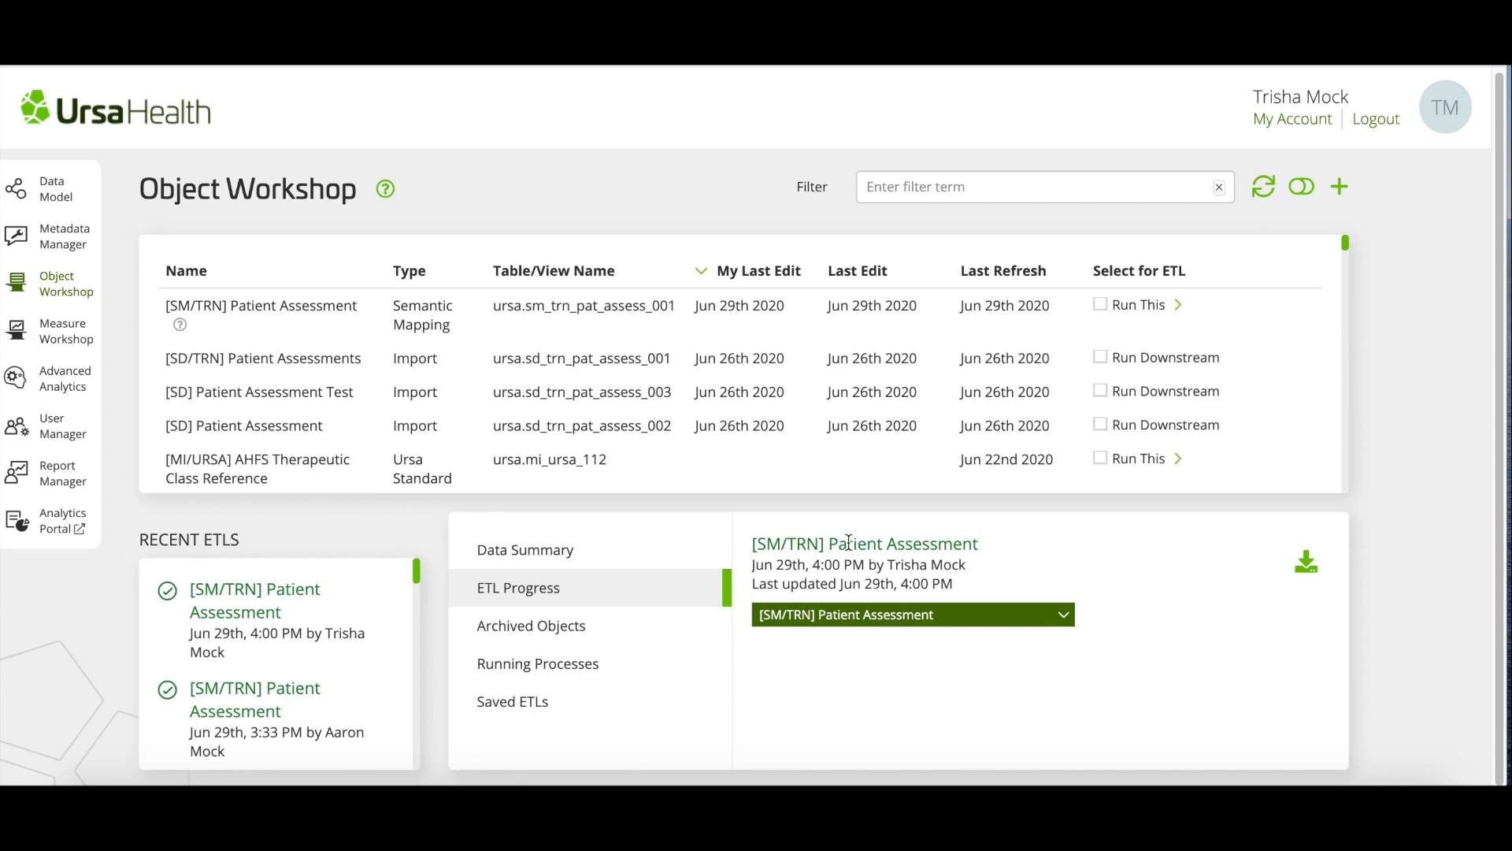
- Reopen the [SM/TRN] Patient Assessment object and examine its Data Review rows and the column summaries beneath them
left_click(328, 305)
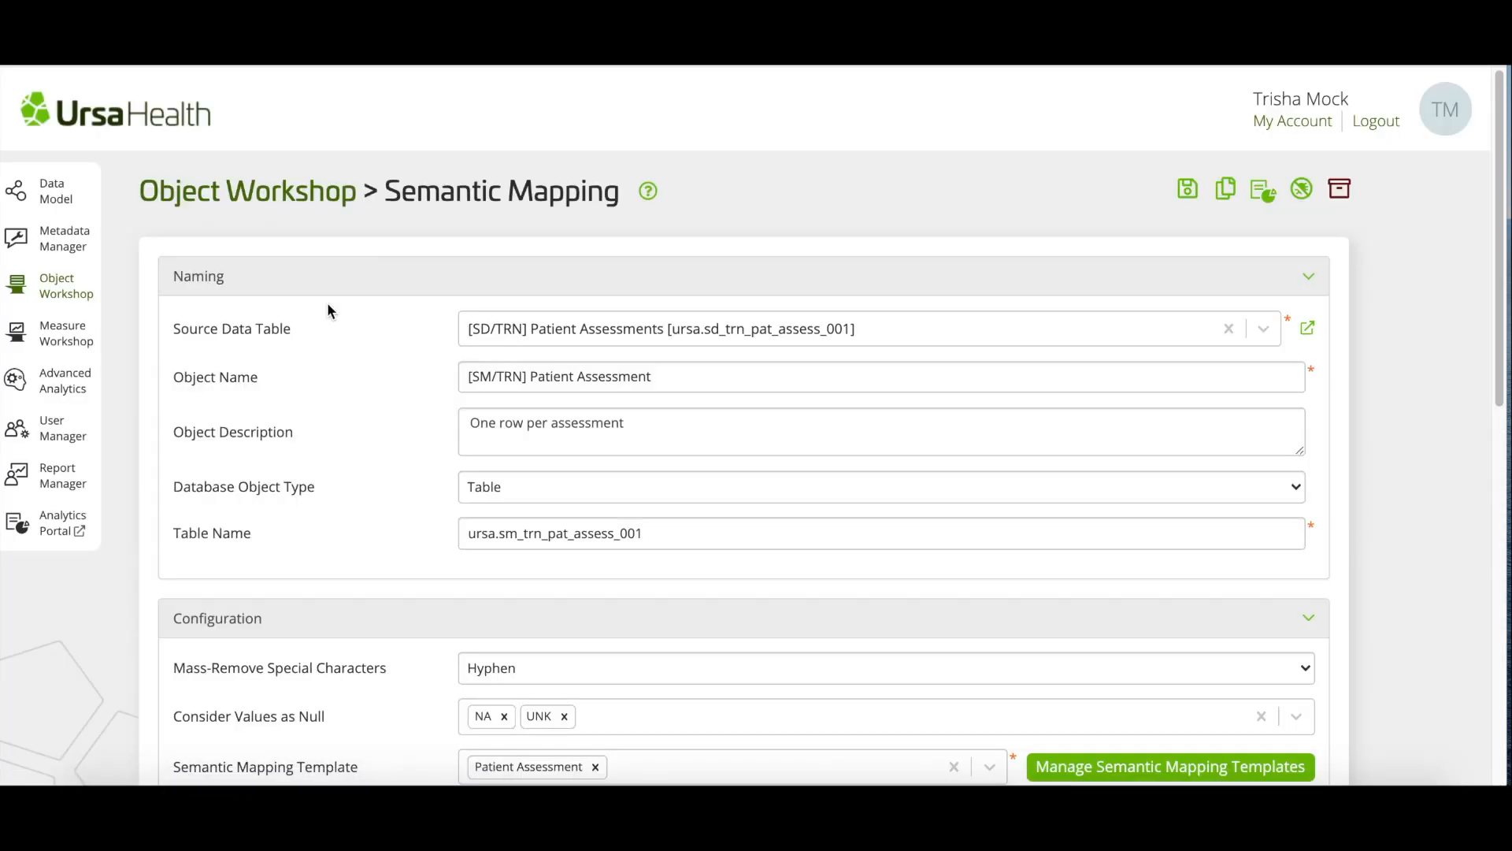
scroll(382, 476, "down", 10)
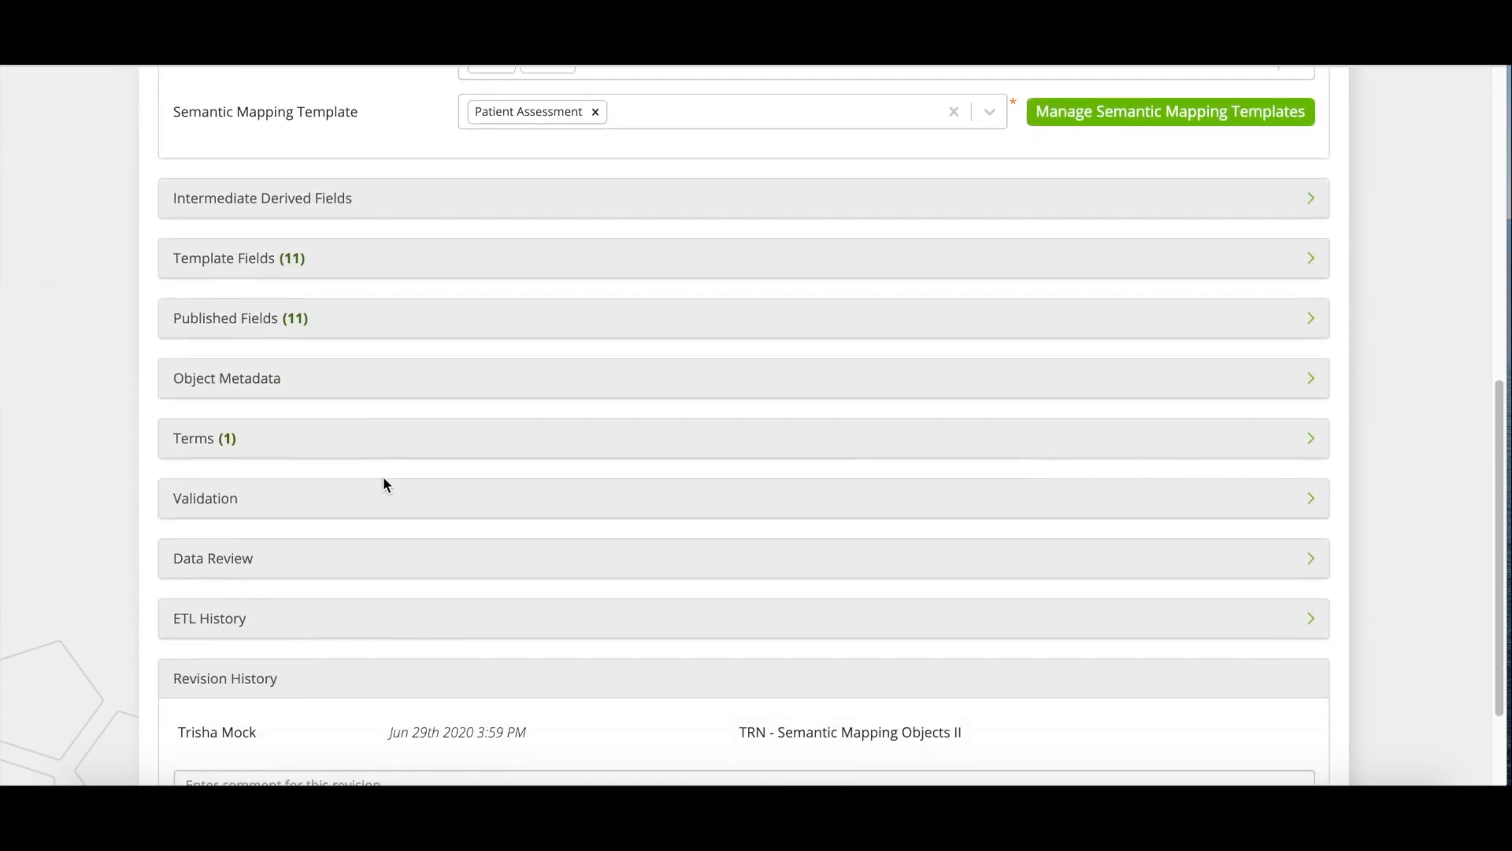
left_click(369, 438)
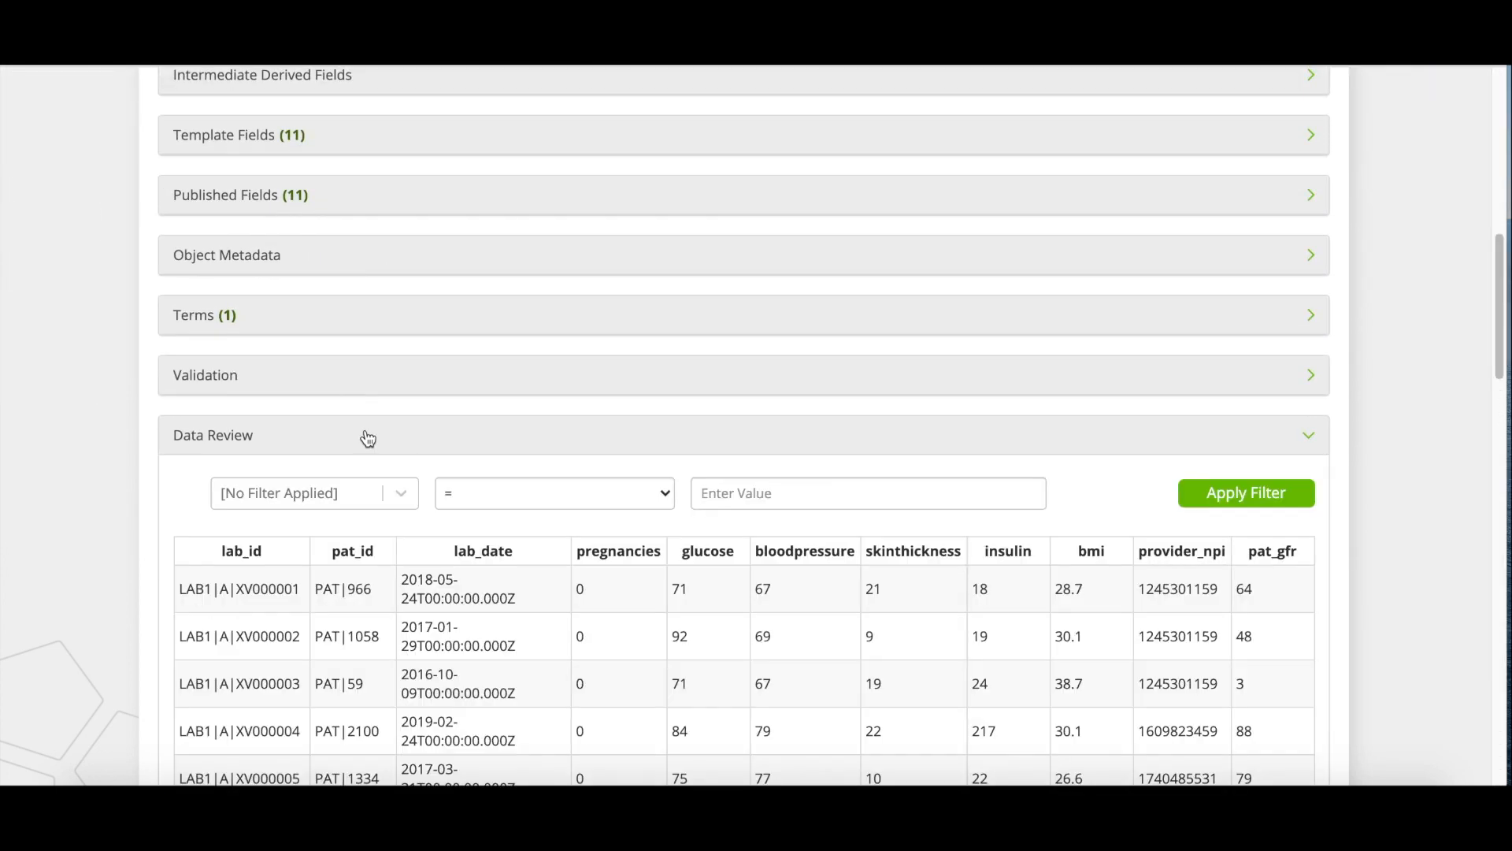
scroll(145, 522, "down", 3)
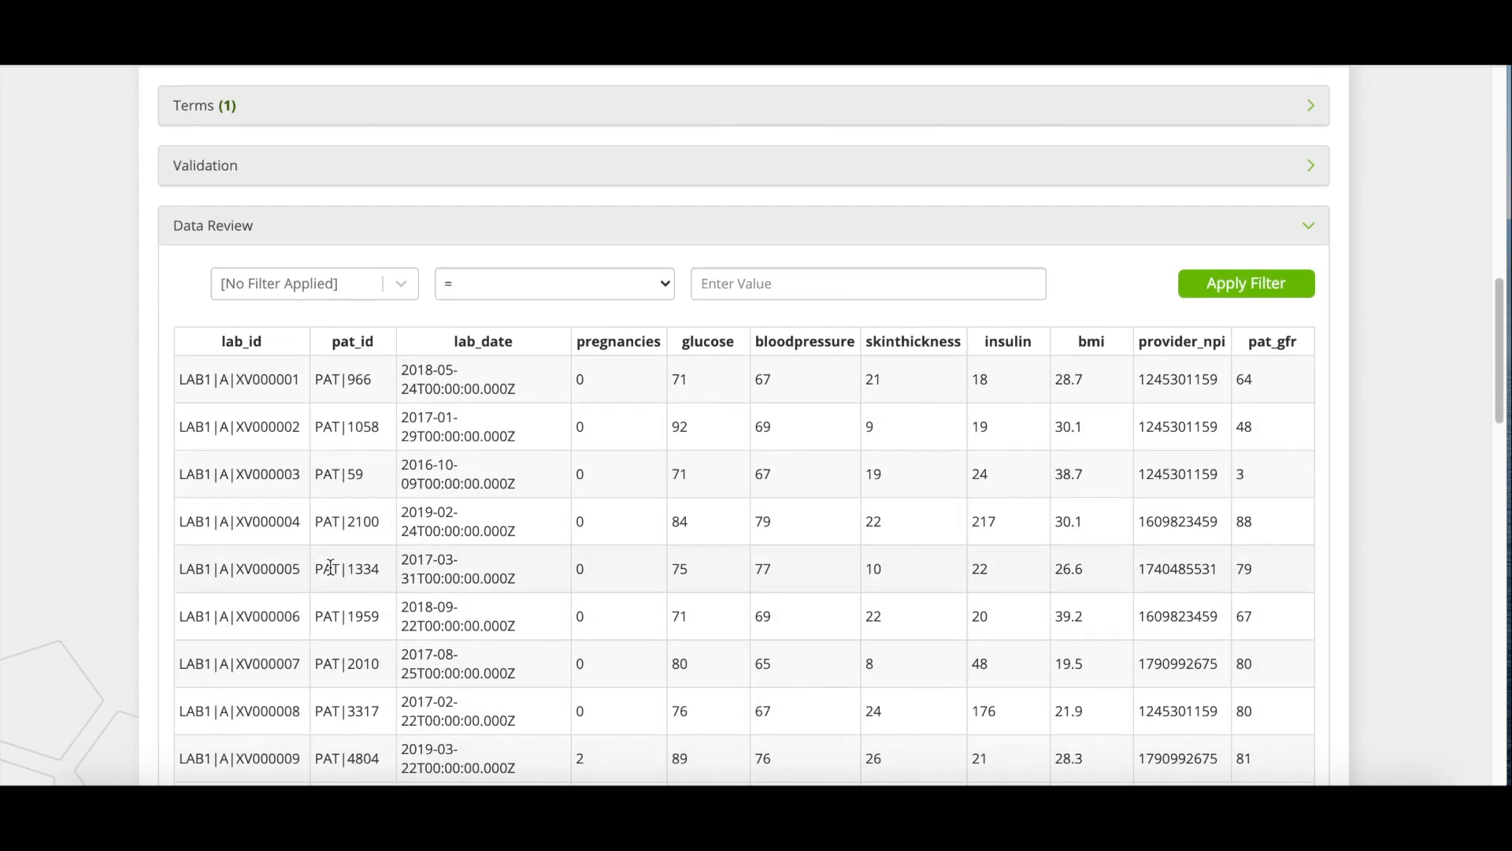
scroll(330, 567, "down", 15)
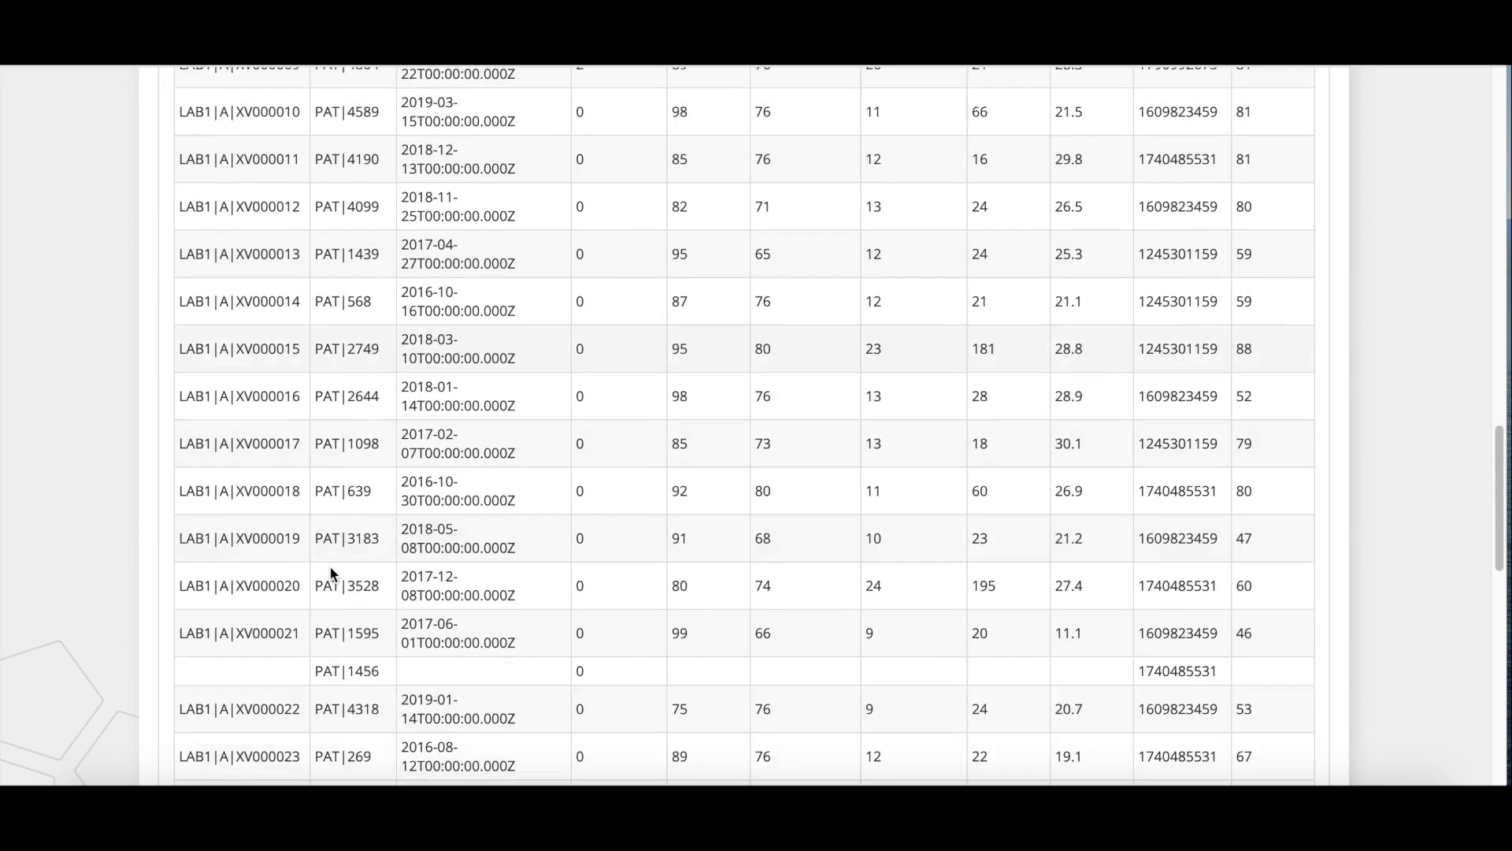
scroll(330, 569, "down", 5)
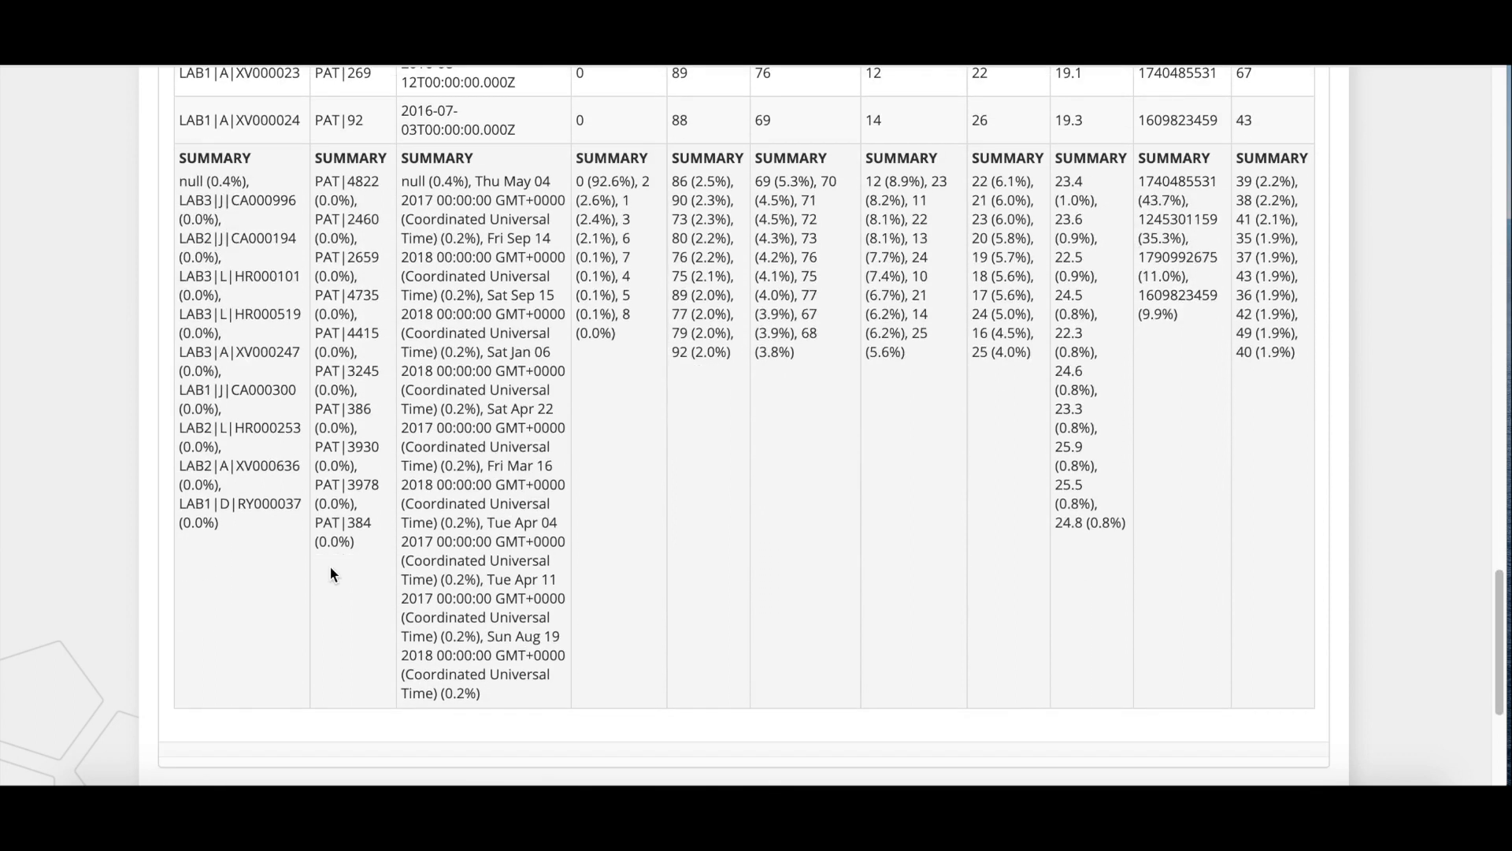
scroll(329, 565, "up", 20)
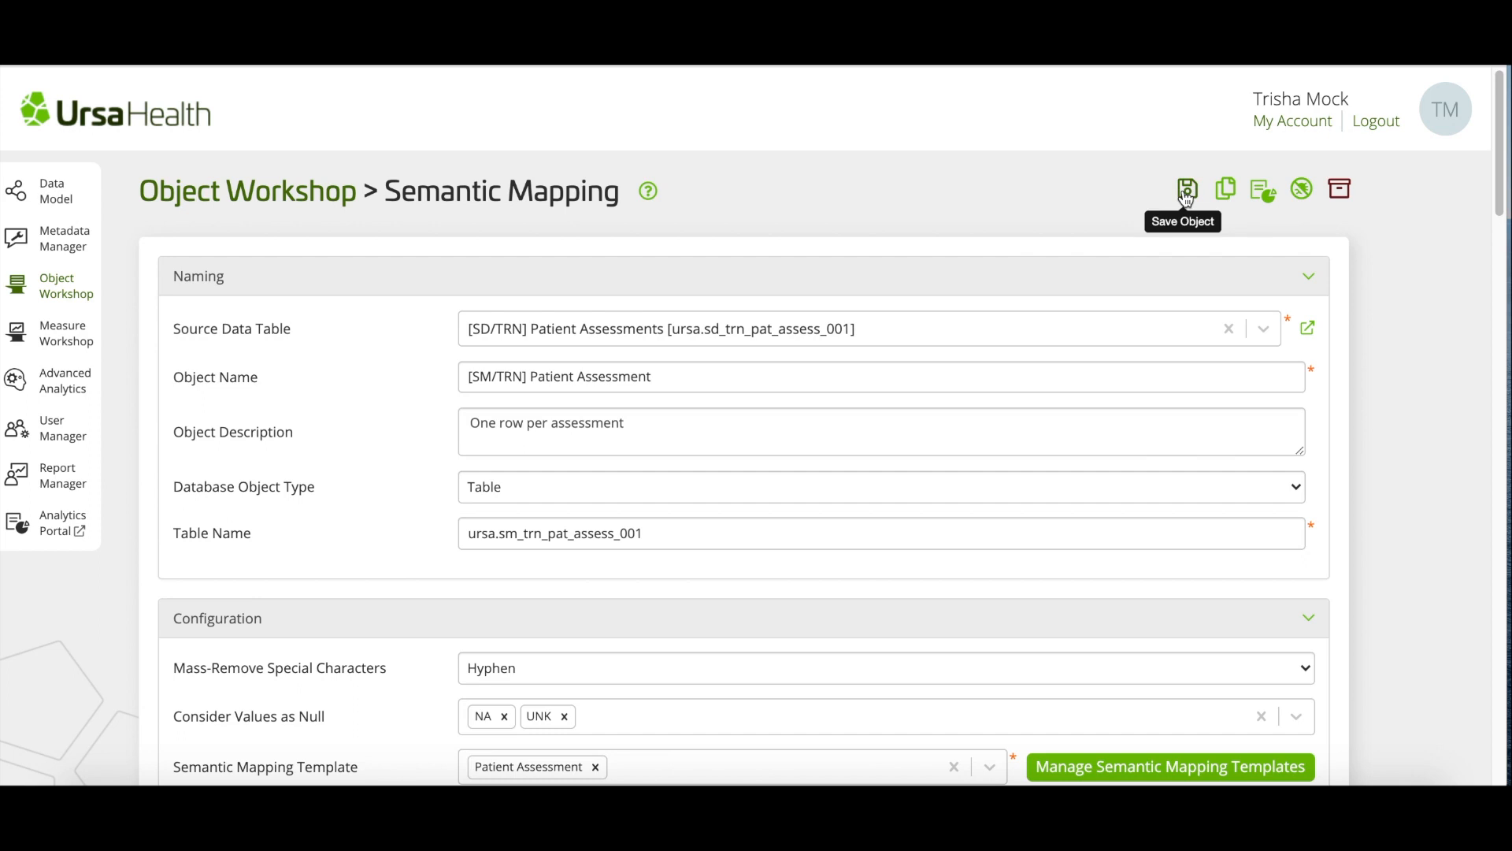
- Save the object again with the revision comment "TRN - Semantic Mapping Objects II V2"
left_click(1187, 192)
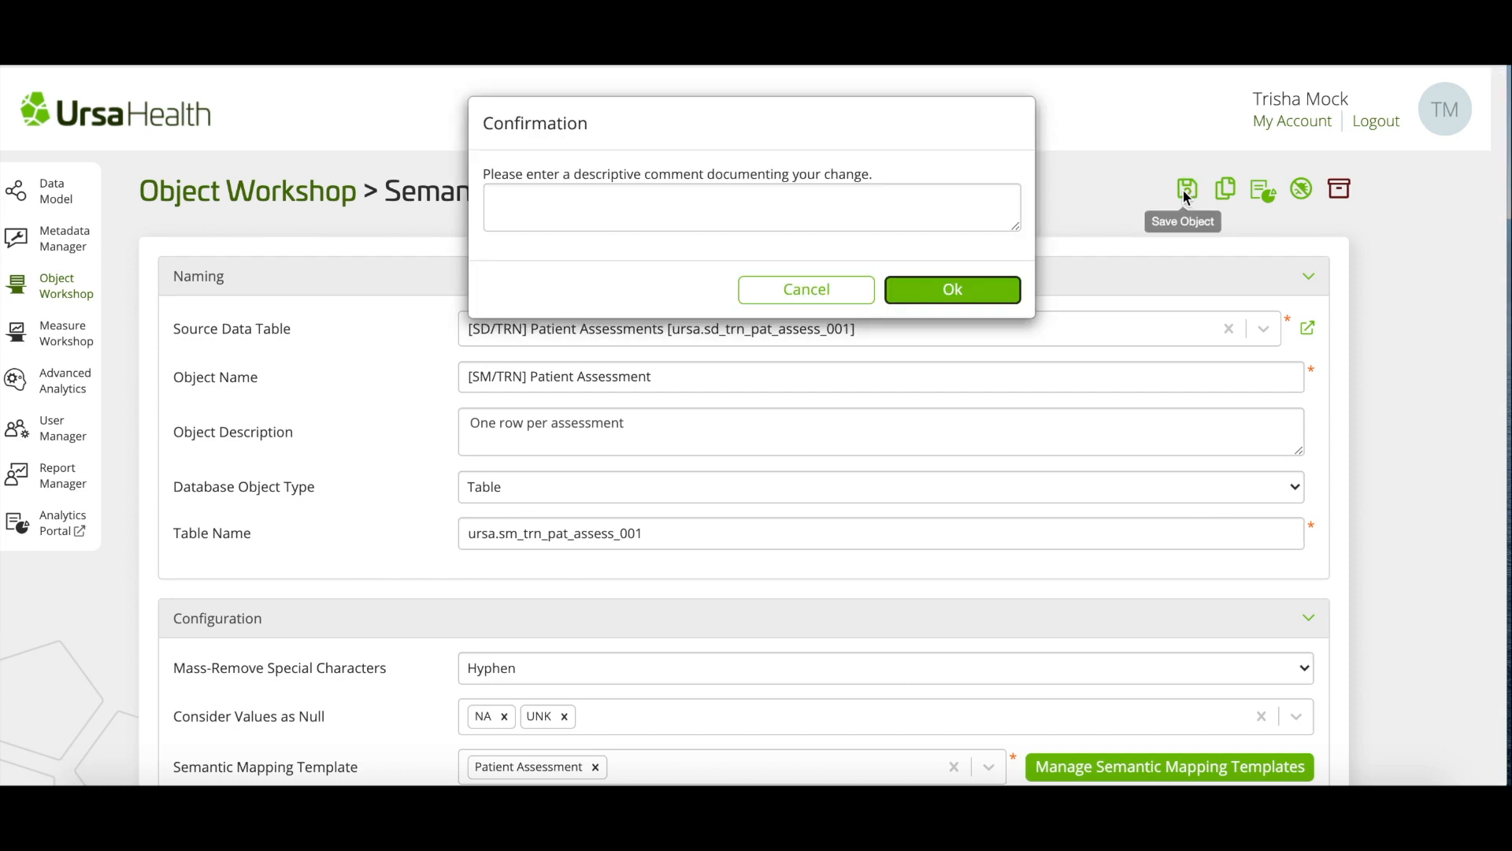
left_click(902, 214)
type("TRN -")
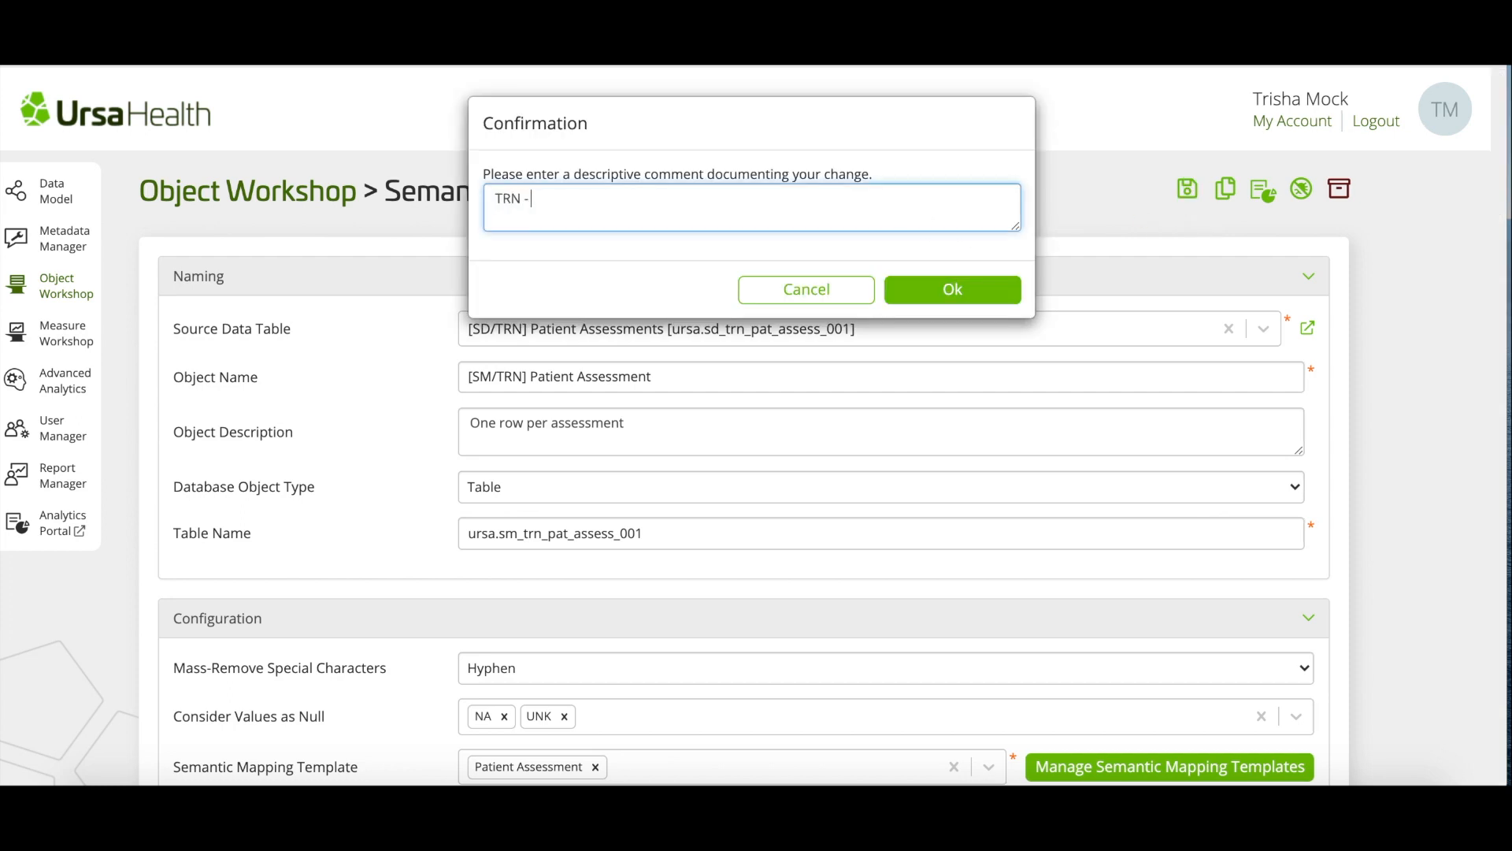
type(" Semantic Mapping Objects II V2")
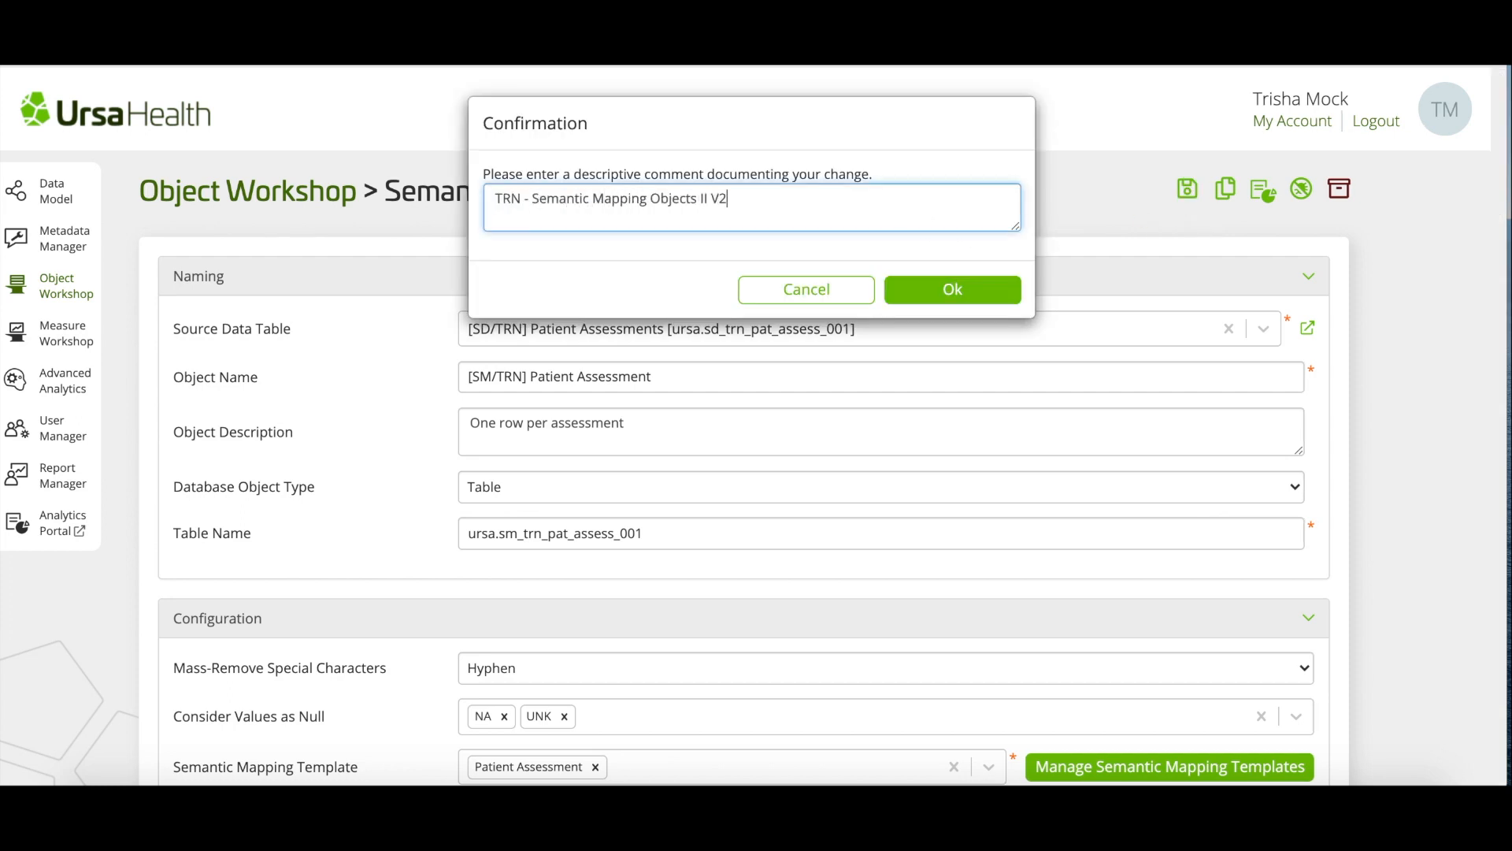
left_click(964, 297)
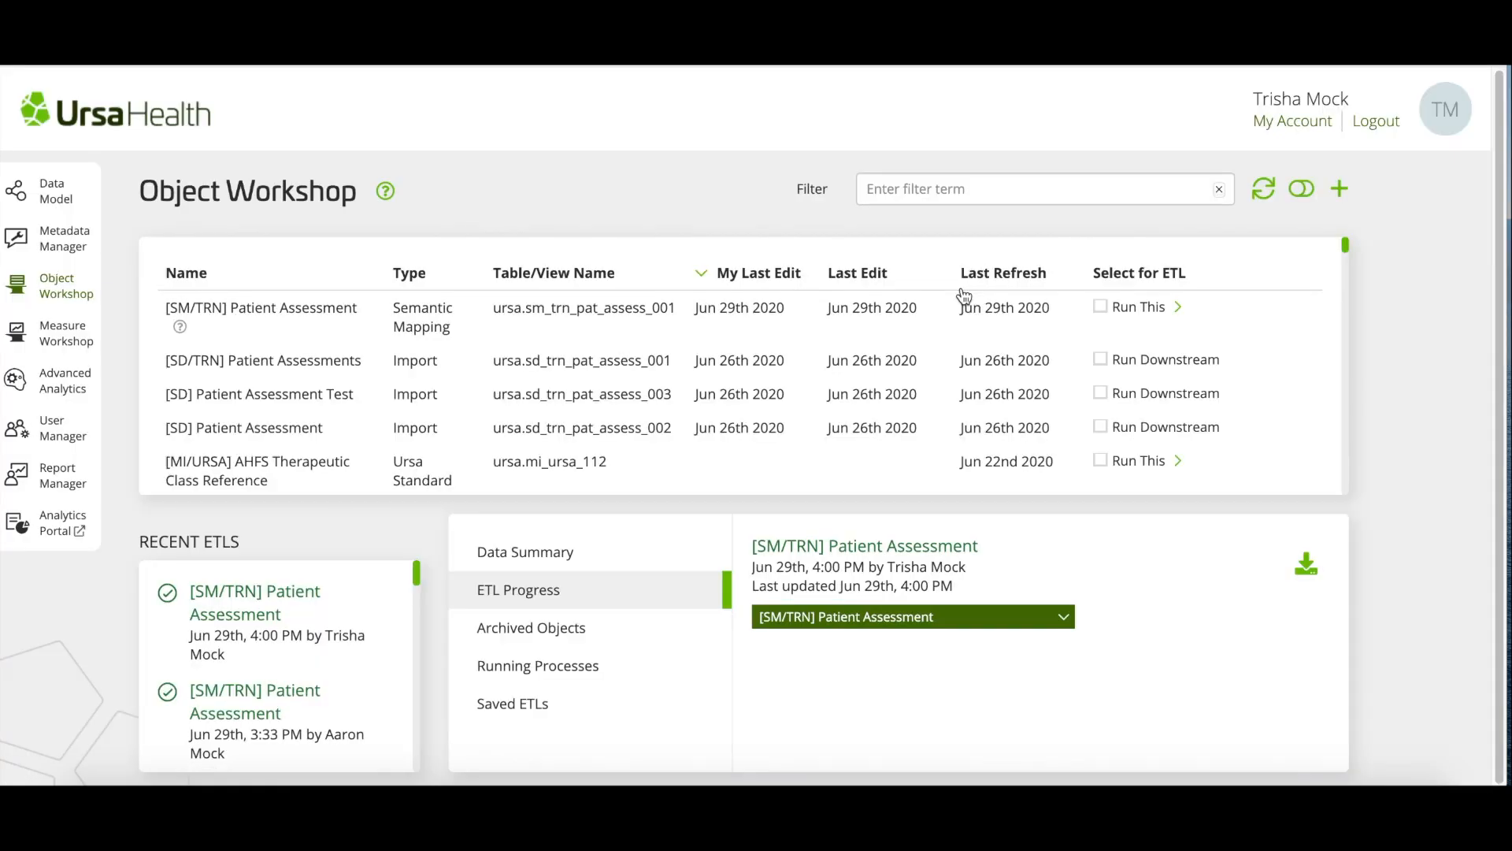
- Reopen the [SM/TRN] Patient Assessment object and examine its Revision History and ETL History
left_click(300, 307)
scroll(433, 512, "down", 15)
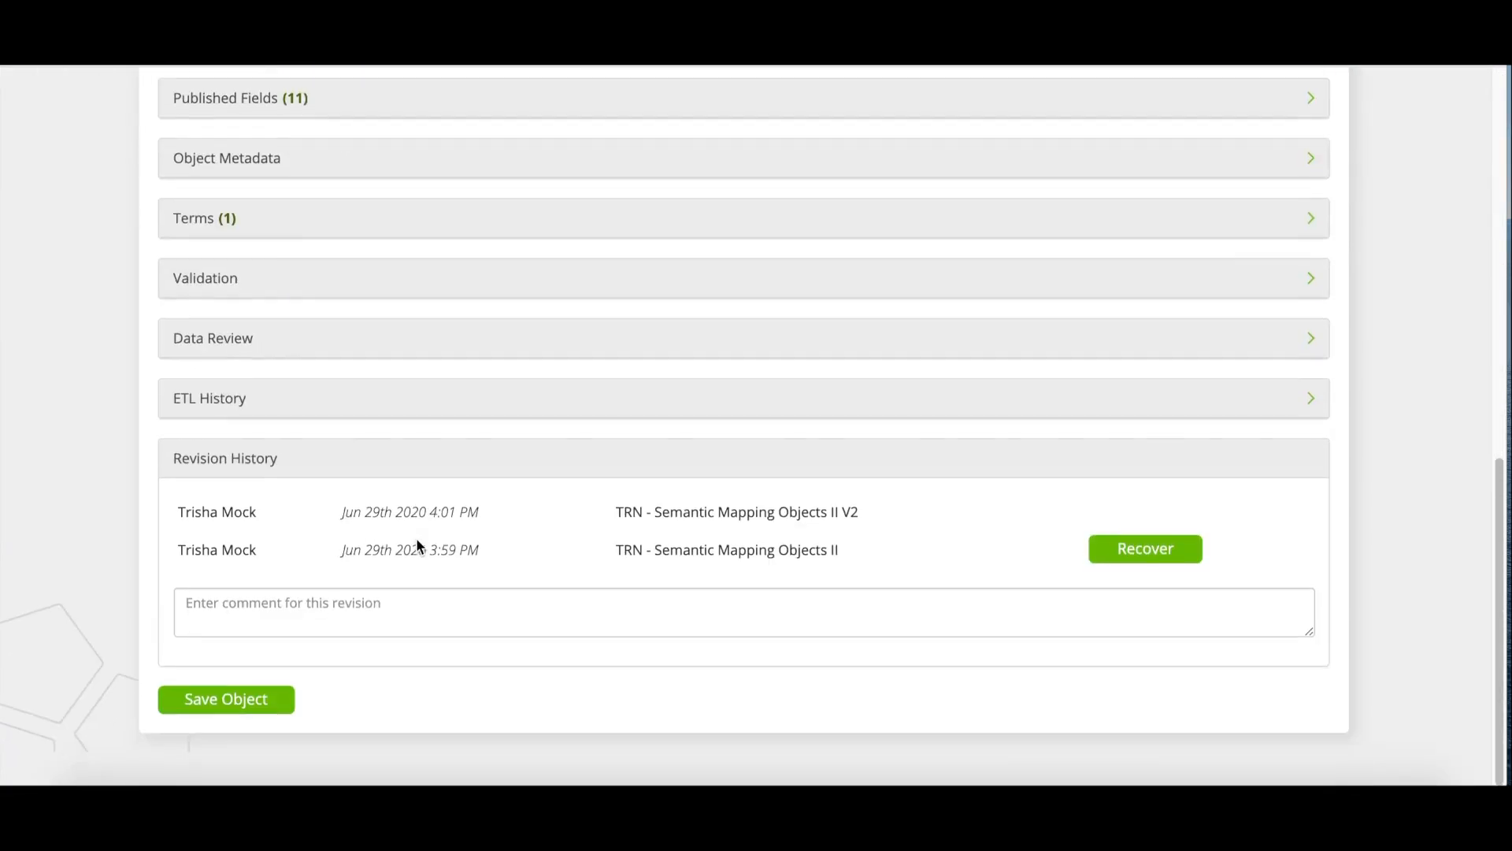
scroll(416, 537, "up", 2)
scroll(340, 504, "down", 2)
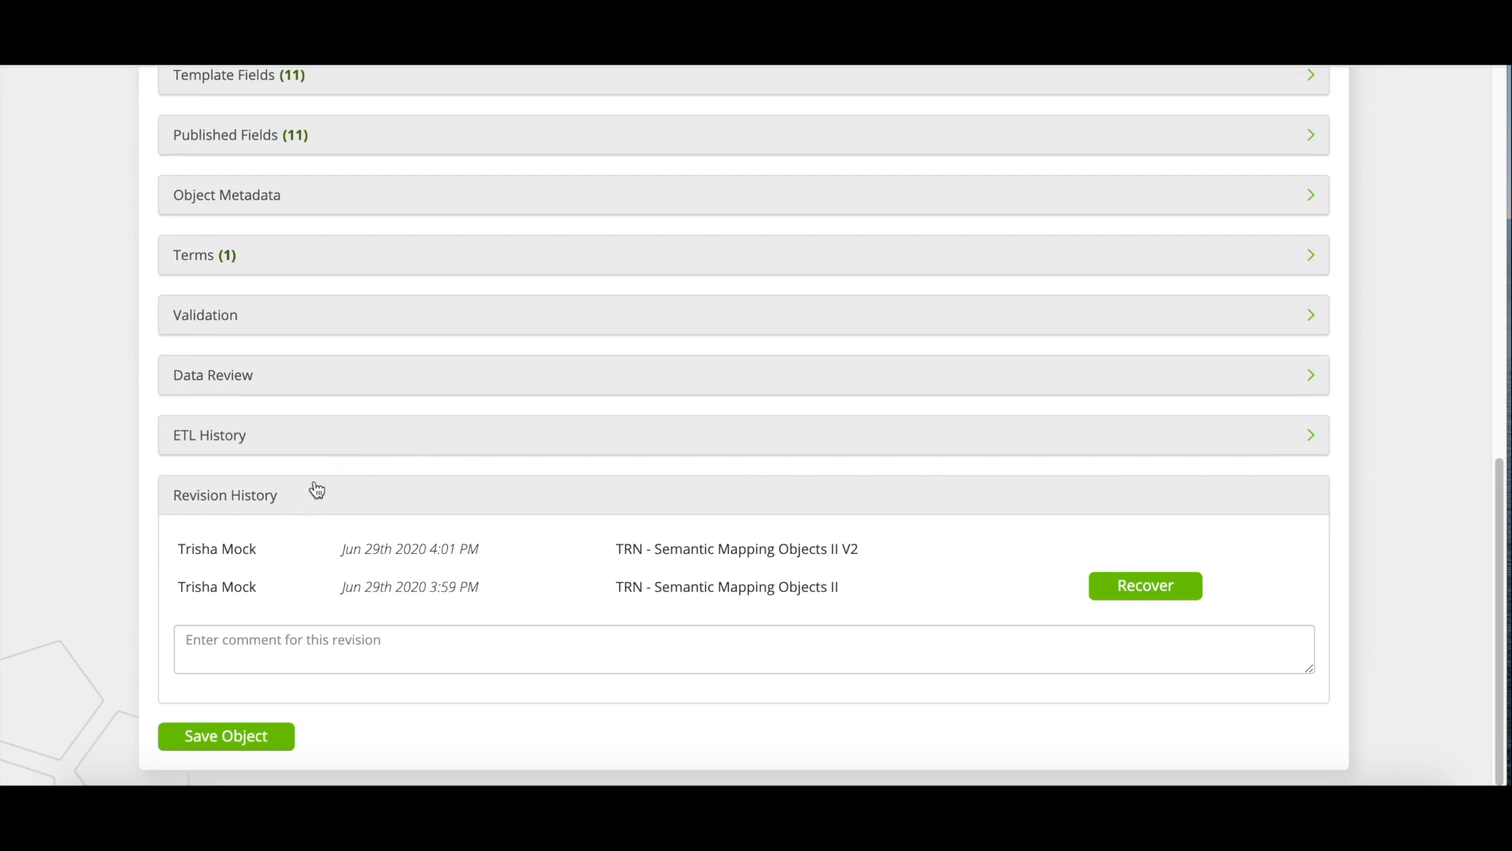
left_click(327, 443)
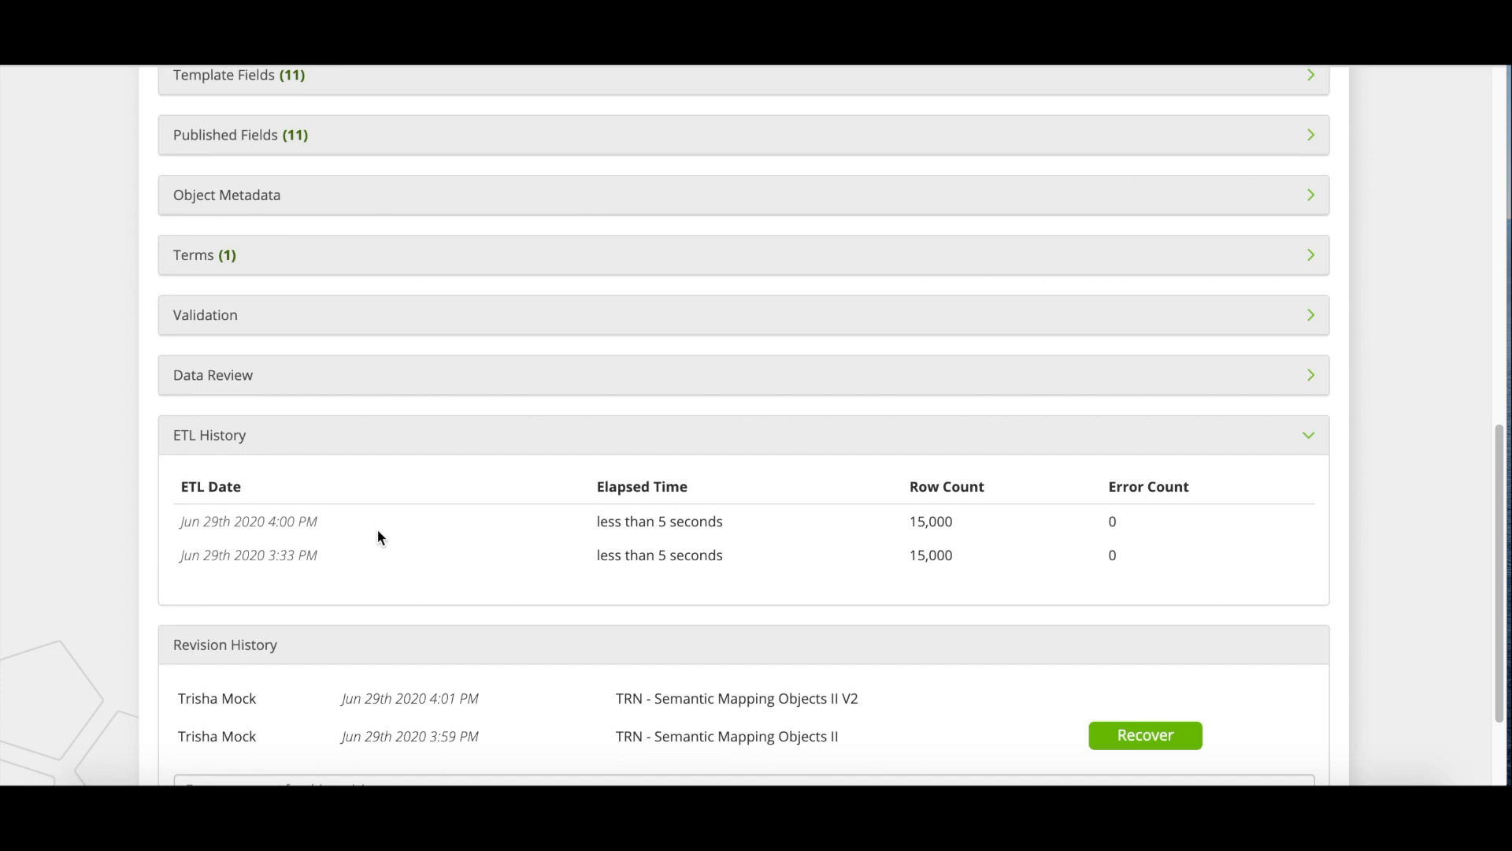
scroll(378, 536, "down", 2)
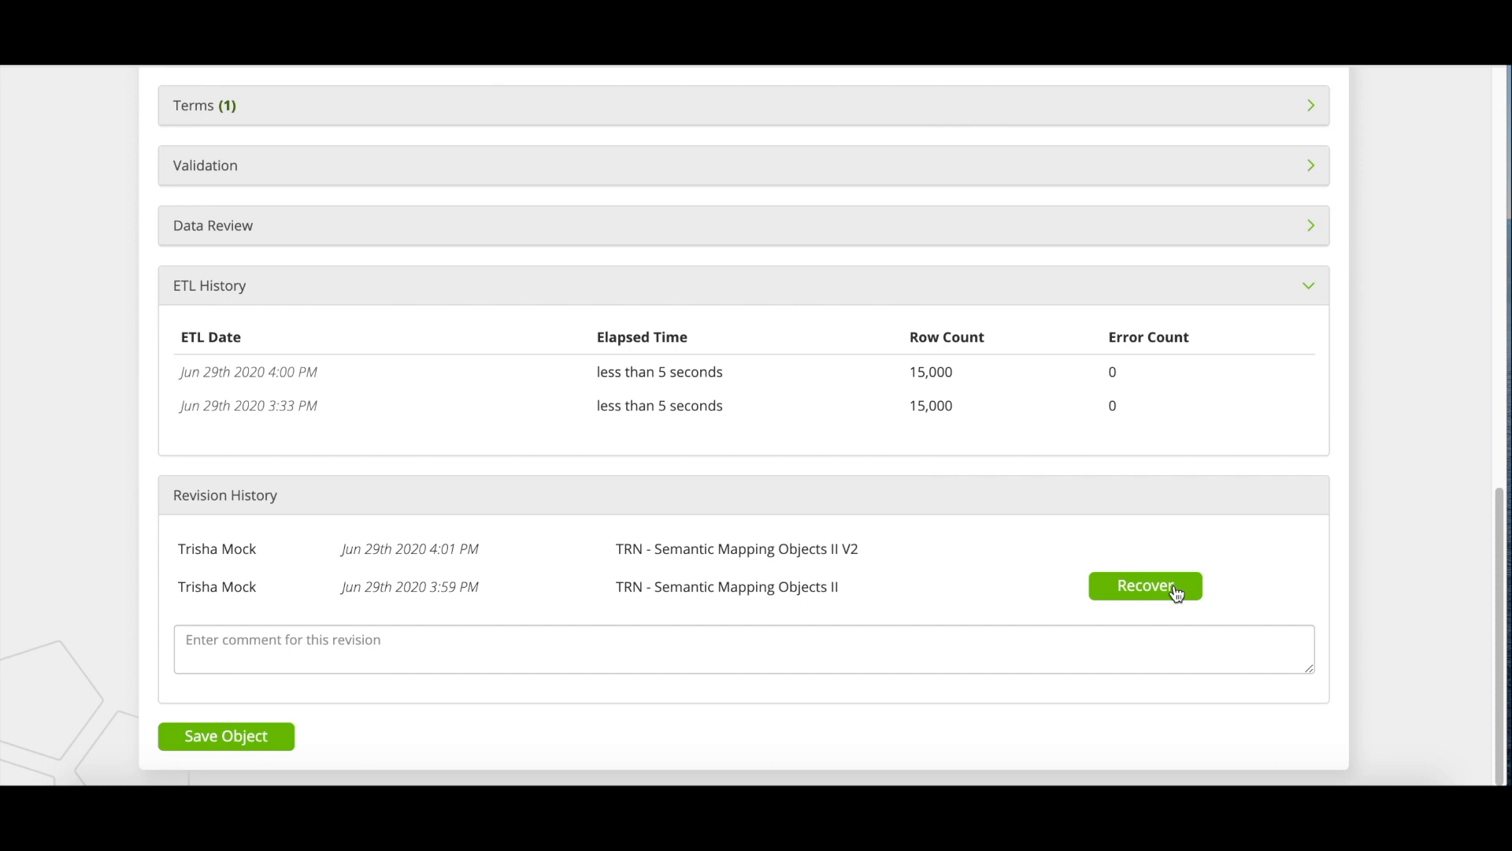
scroll(1176, 592, "up", 15)
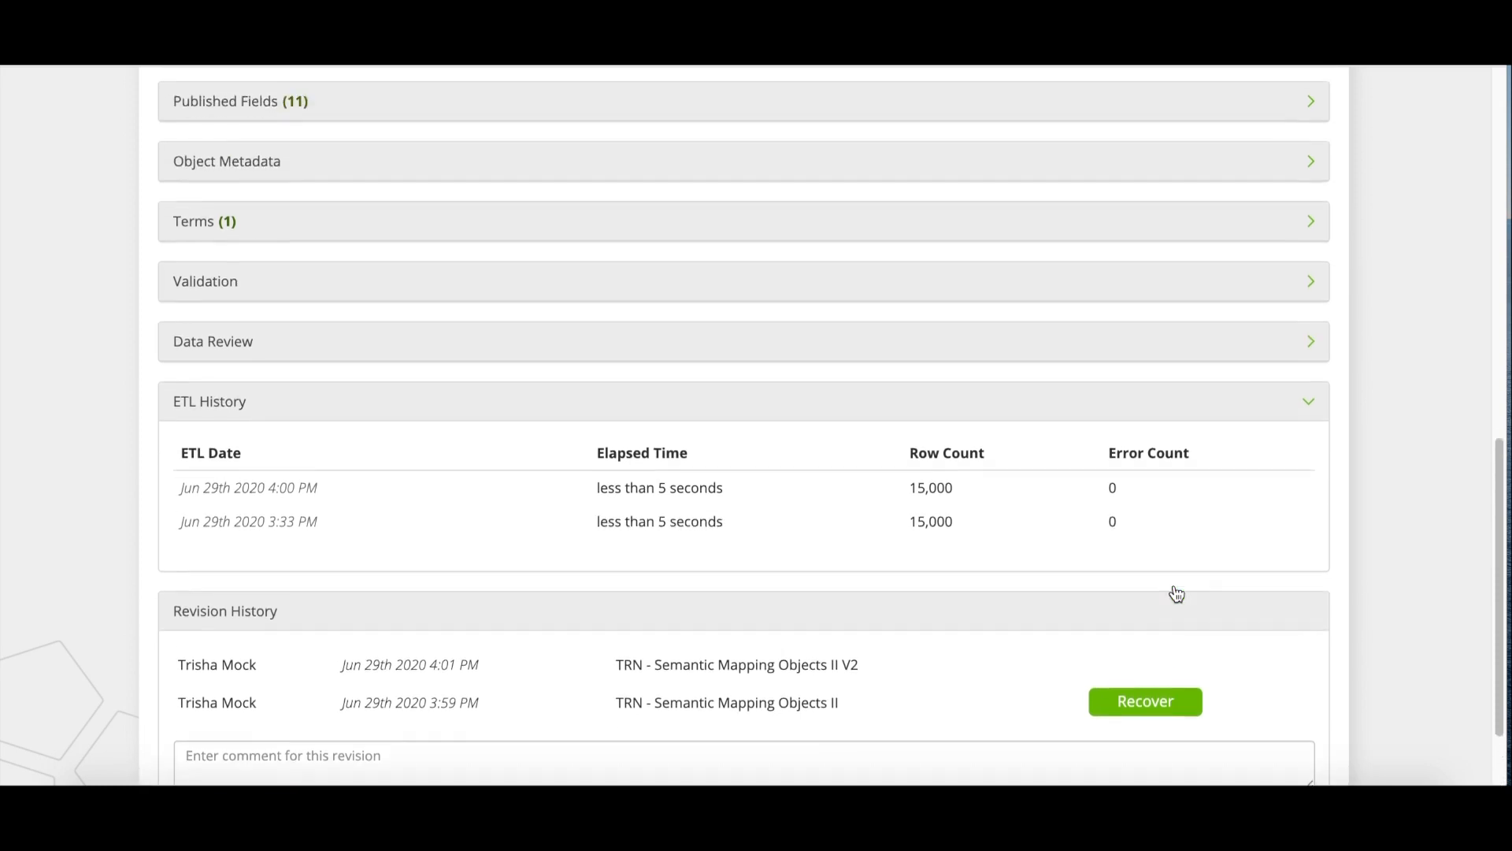